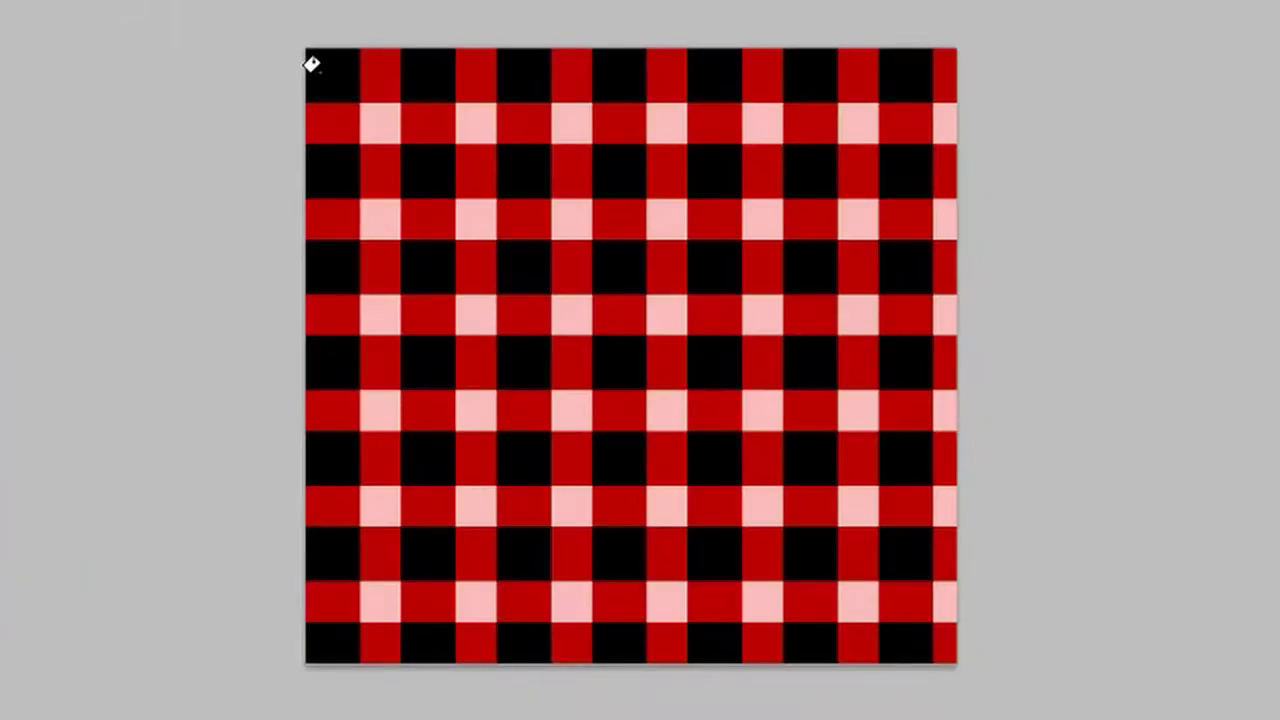
- Fill every other black square in the Quick Mask, beginning with the upper-left one and staggering the rows into a checkerboard
click(312, 65)
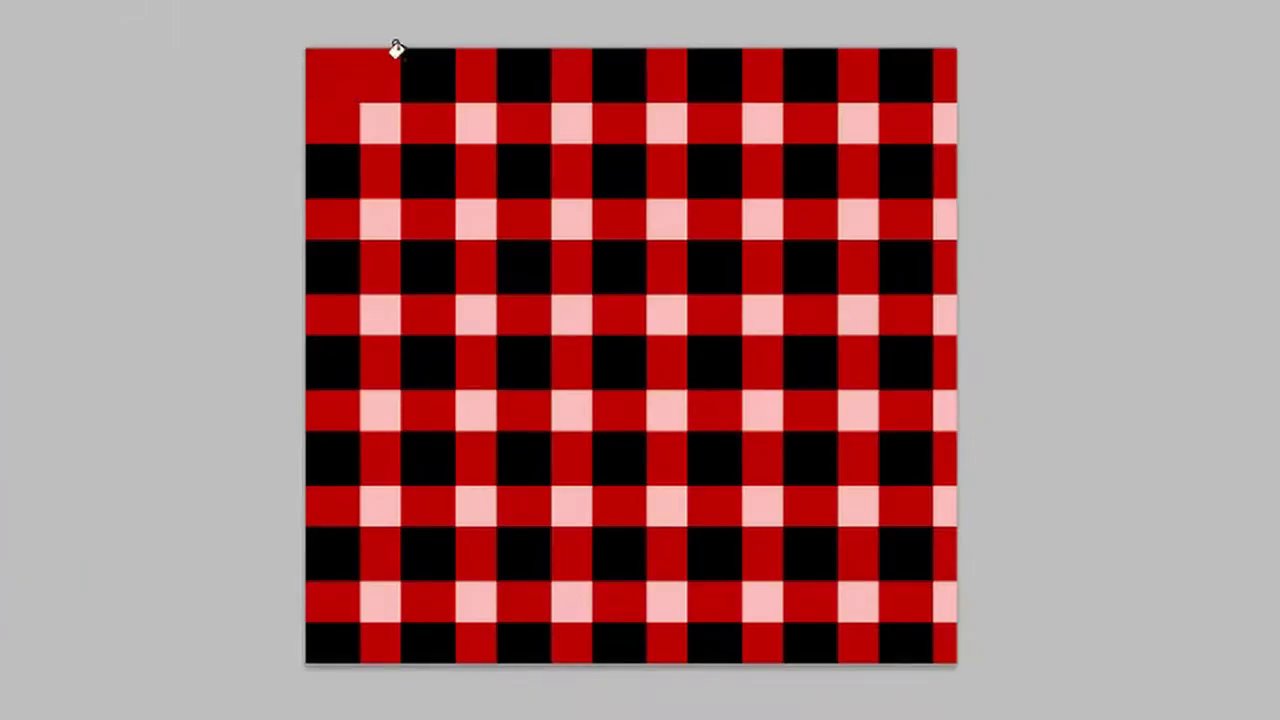
click(507, 63)
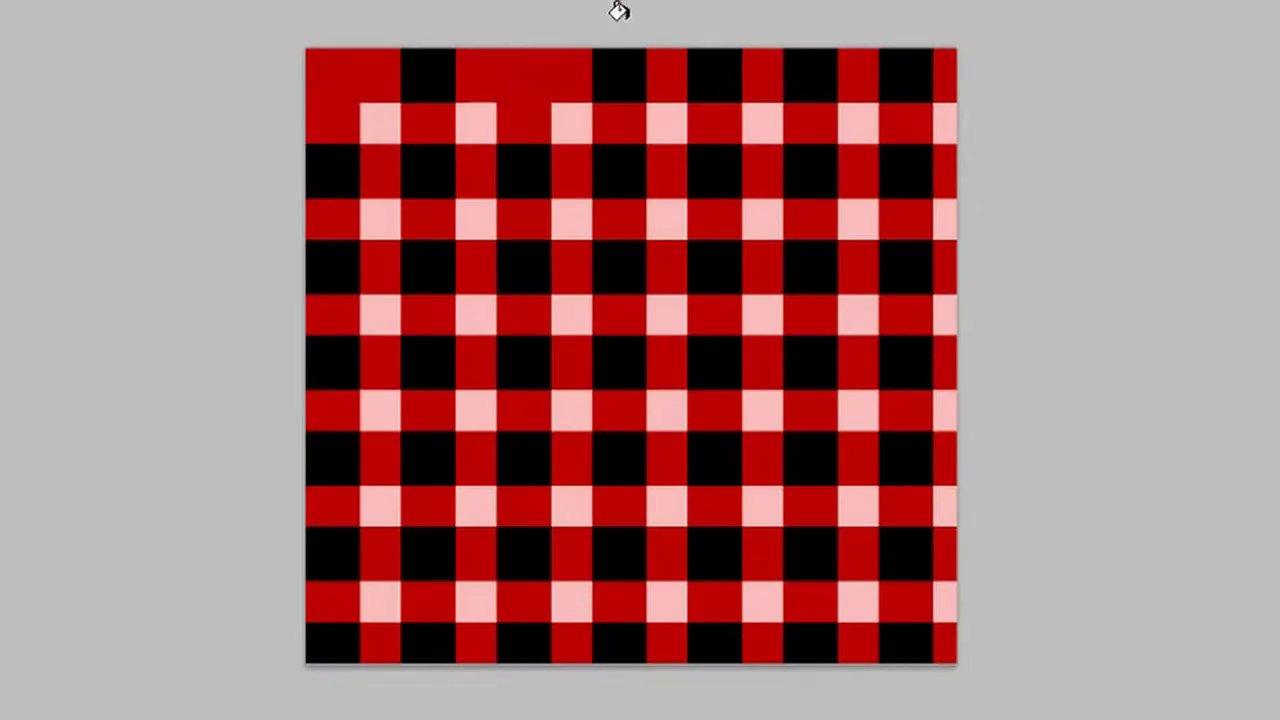
click(700, 63)
click(885, 66)
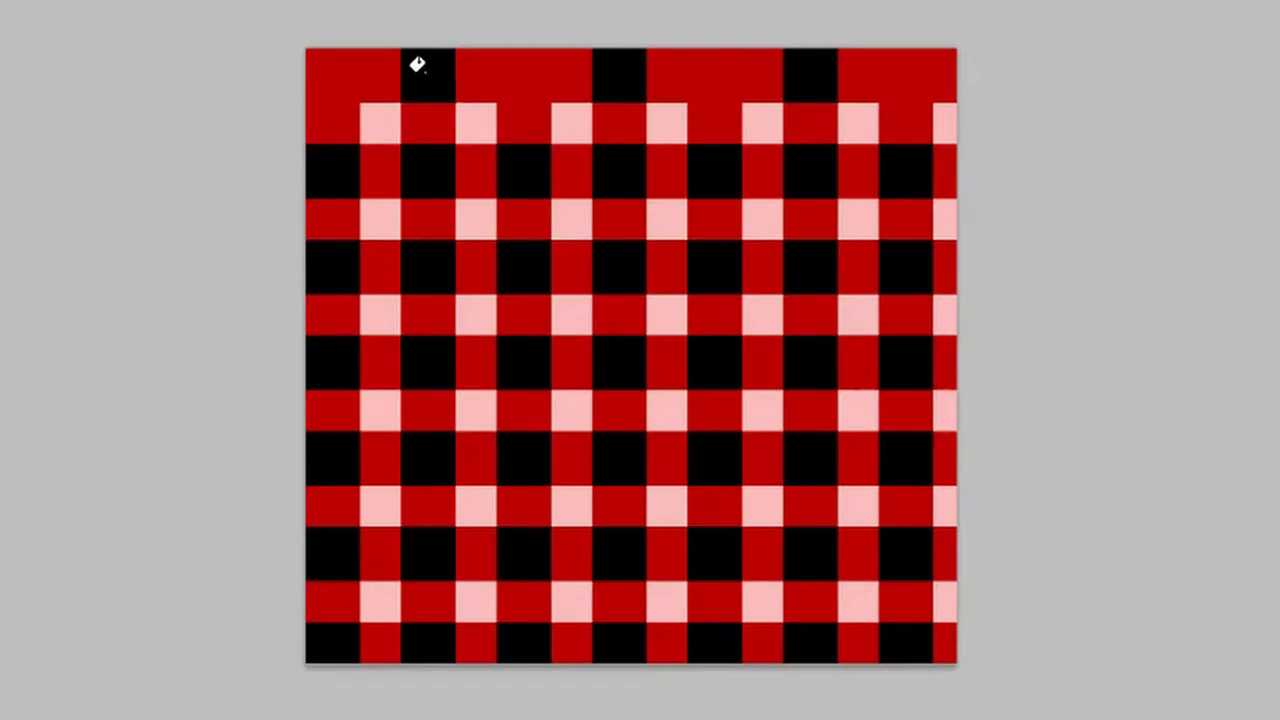
click(421, 163)
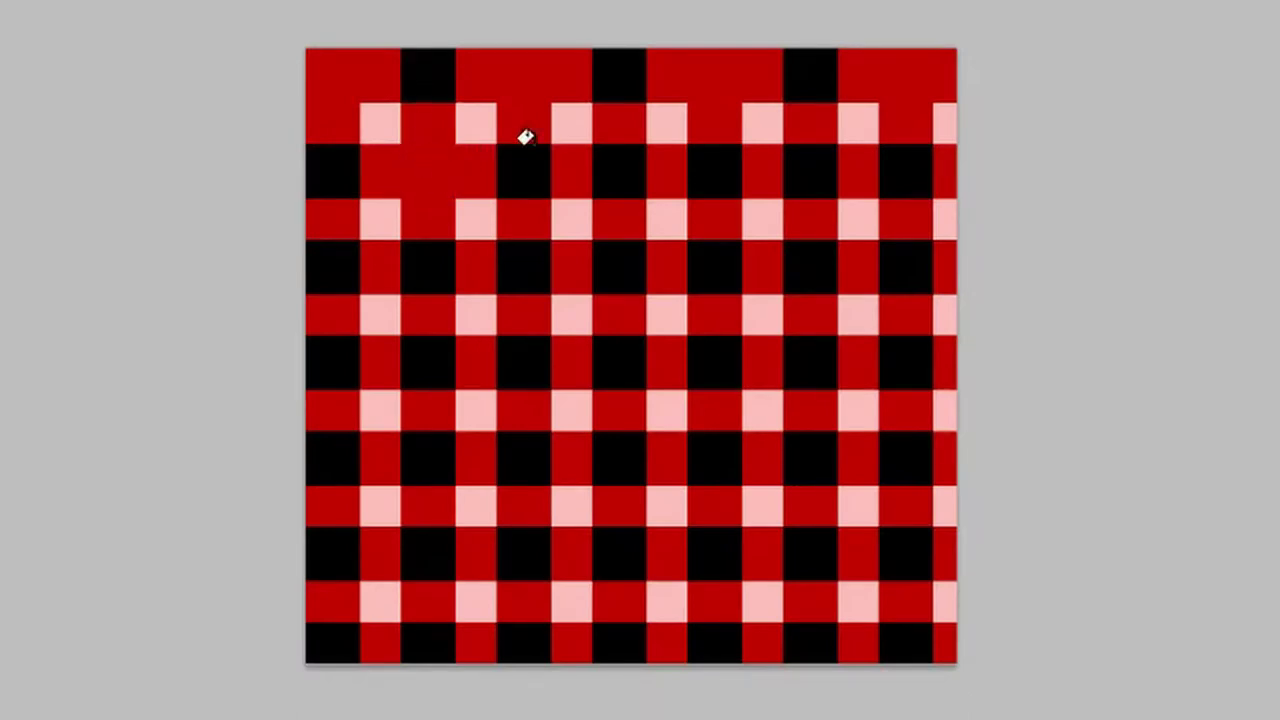
click(607, 153)
click(793, 150)
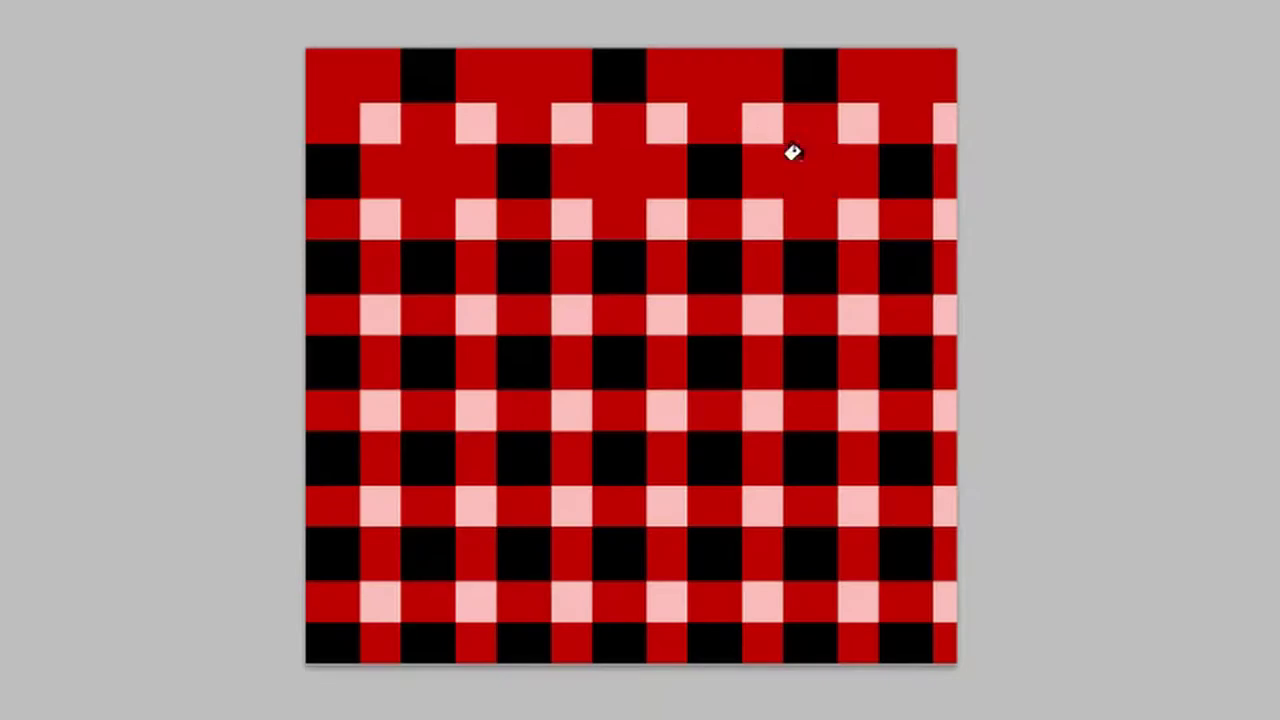
click(343, 258)
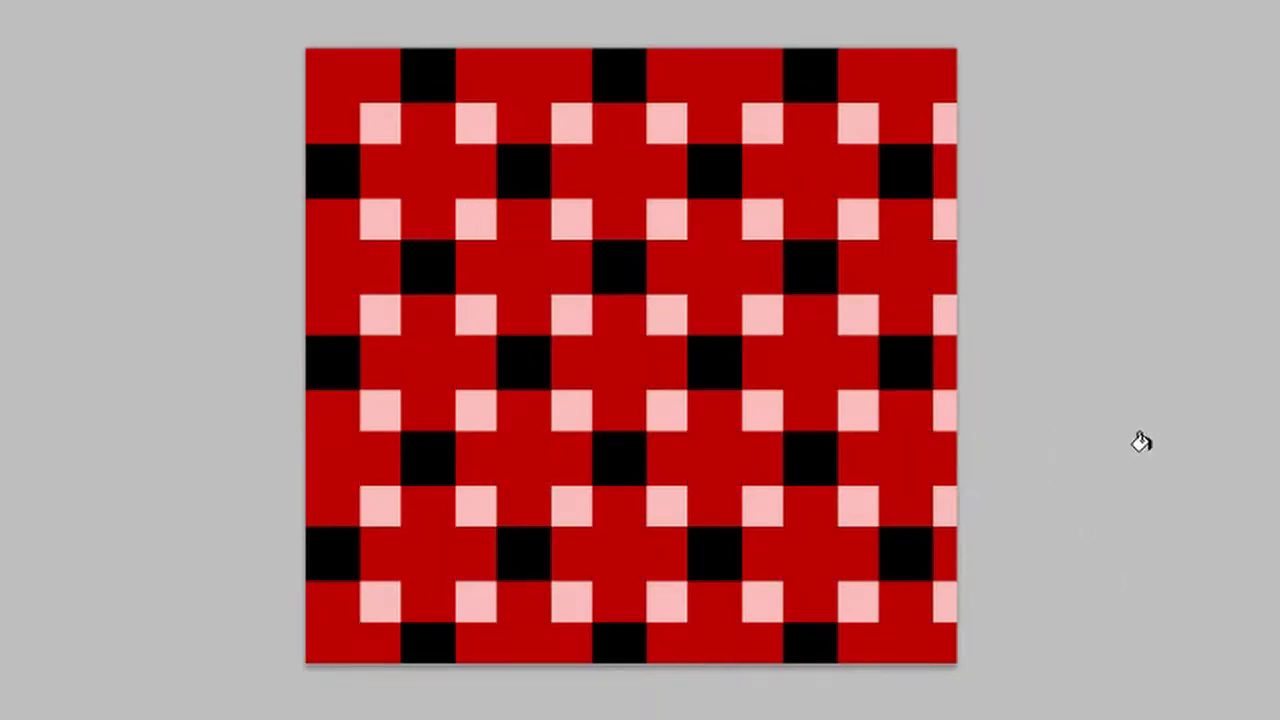
- Turn the Quick Mask into a selection and copy the selected squares of the Rows layer onto a new layer
key(ctrl+4)
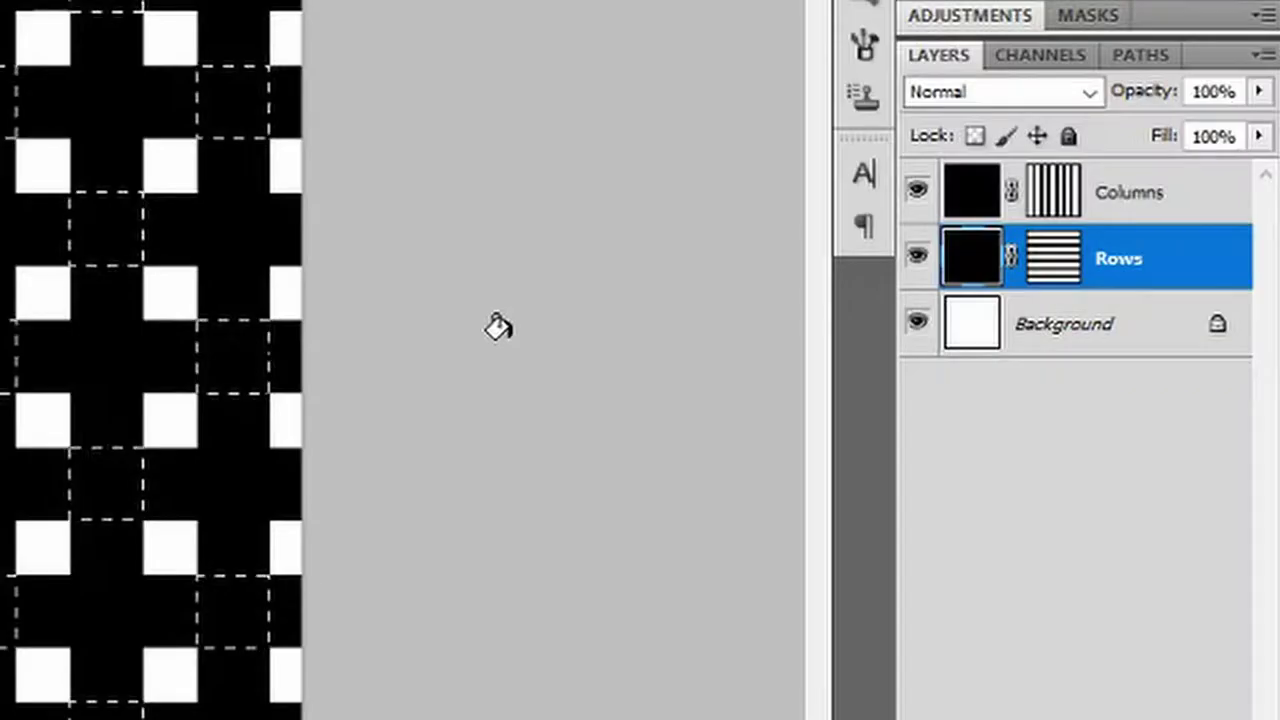
key(v)
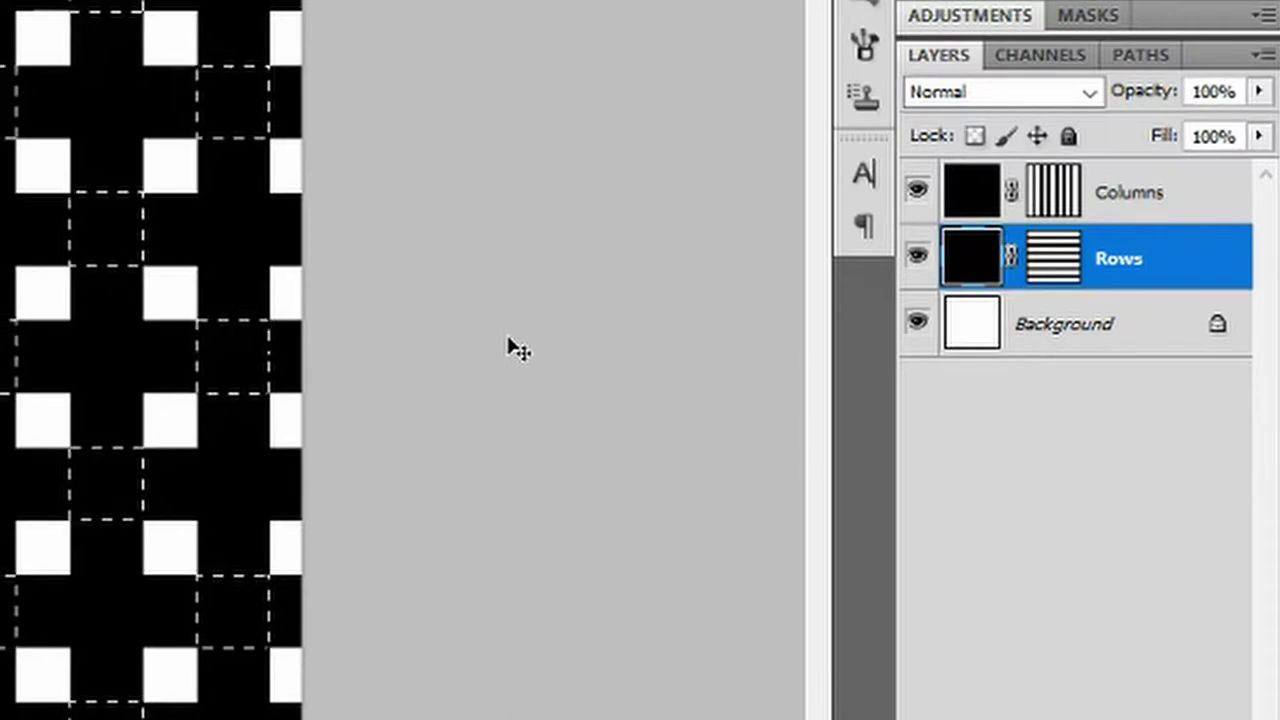
key(ctrl+d)
key(ctrl+shift+alt+n)
key(g)
key(shift+BackSpace)
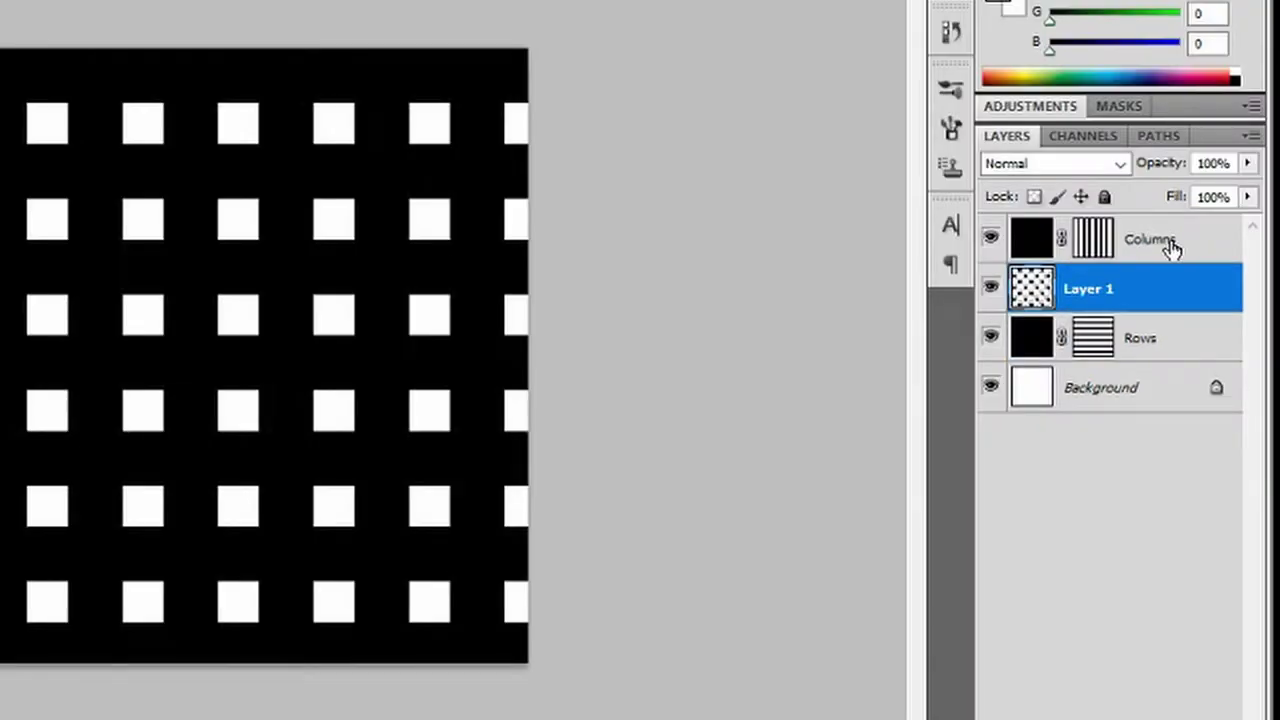
- Make the Columns layer active, load the Alpha 1 channel as a selection and show it as a Quick Mask
click(1172, 248)
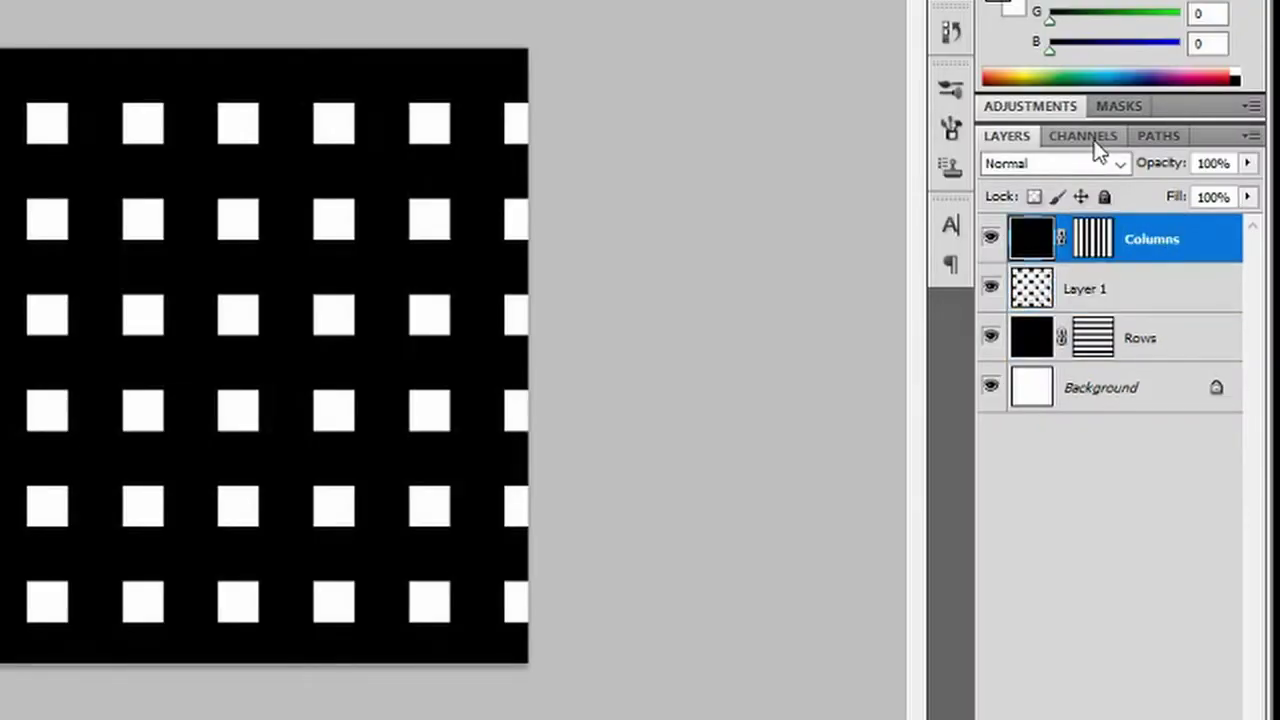
click(1094, 140)
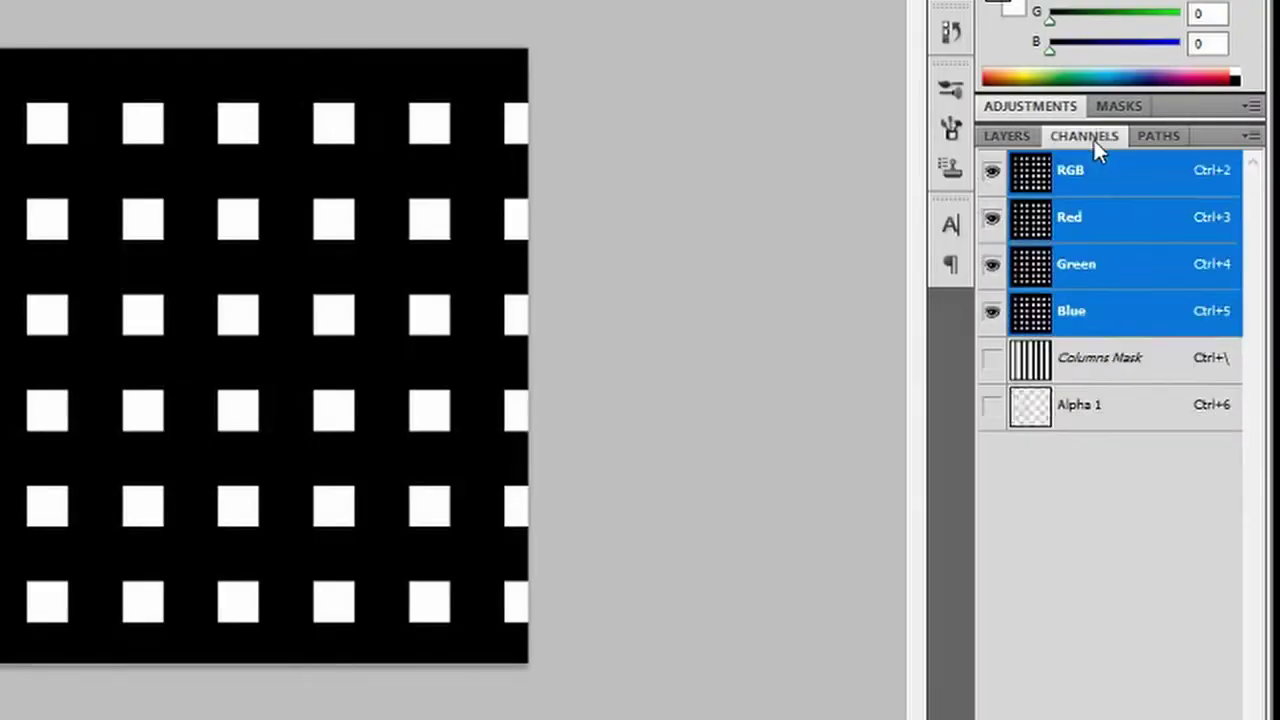
drag(1083, 422, 1052, 422)
ctrl+click(1052, 420)
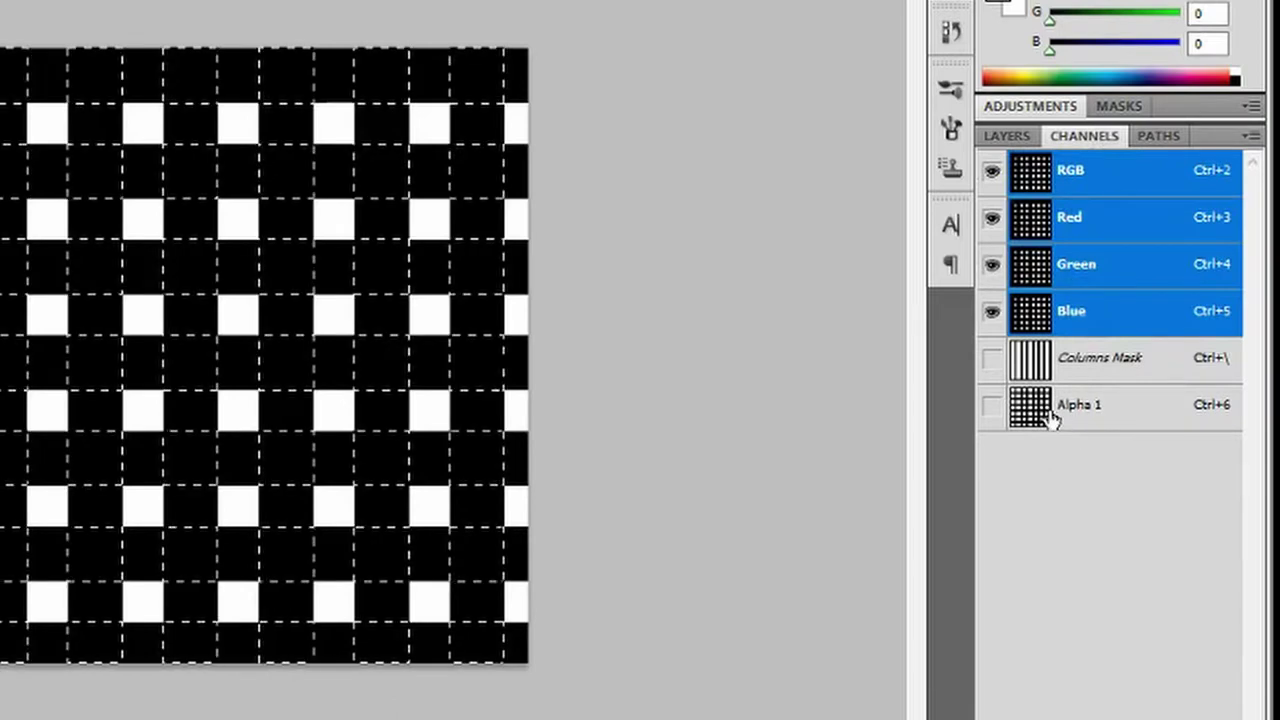
key(q)
click(1017, 138)
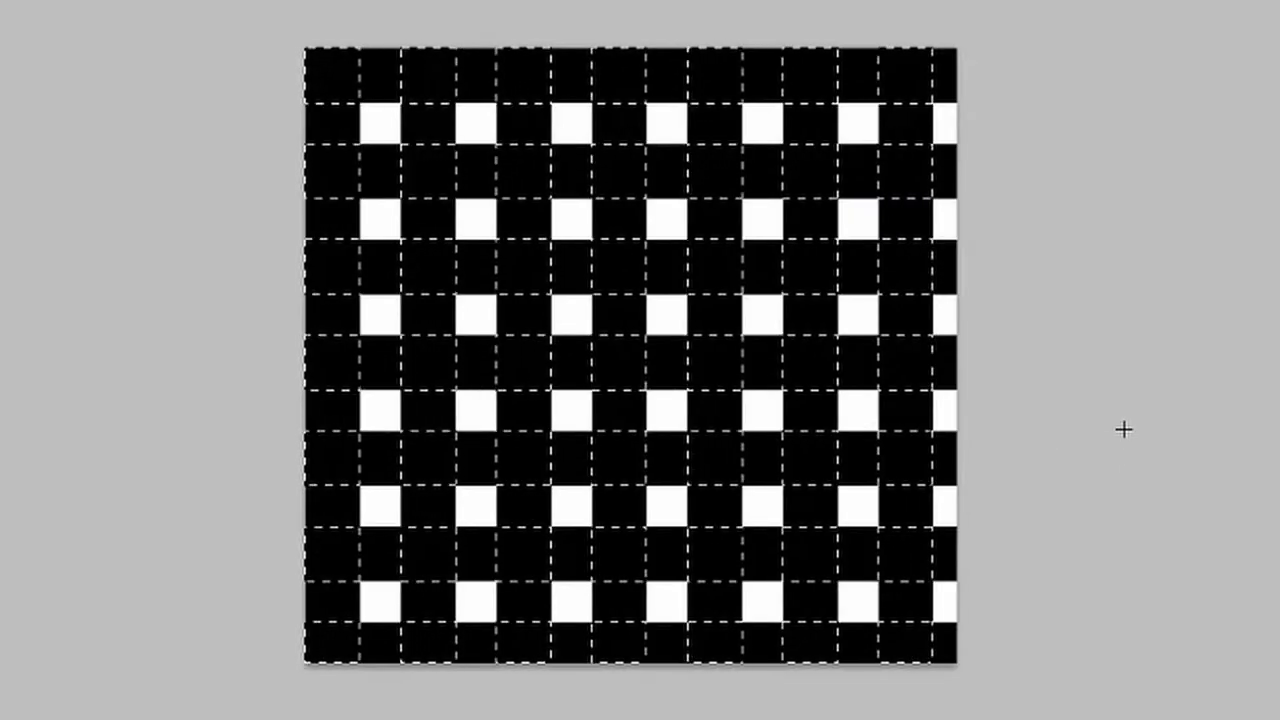
key(ctrl+d)
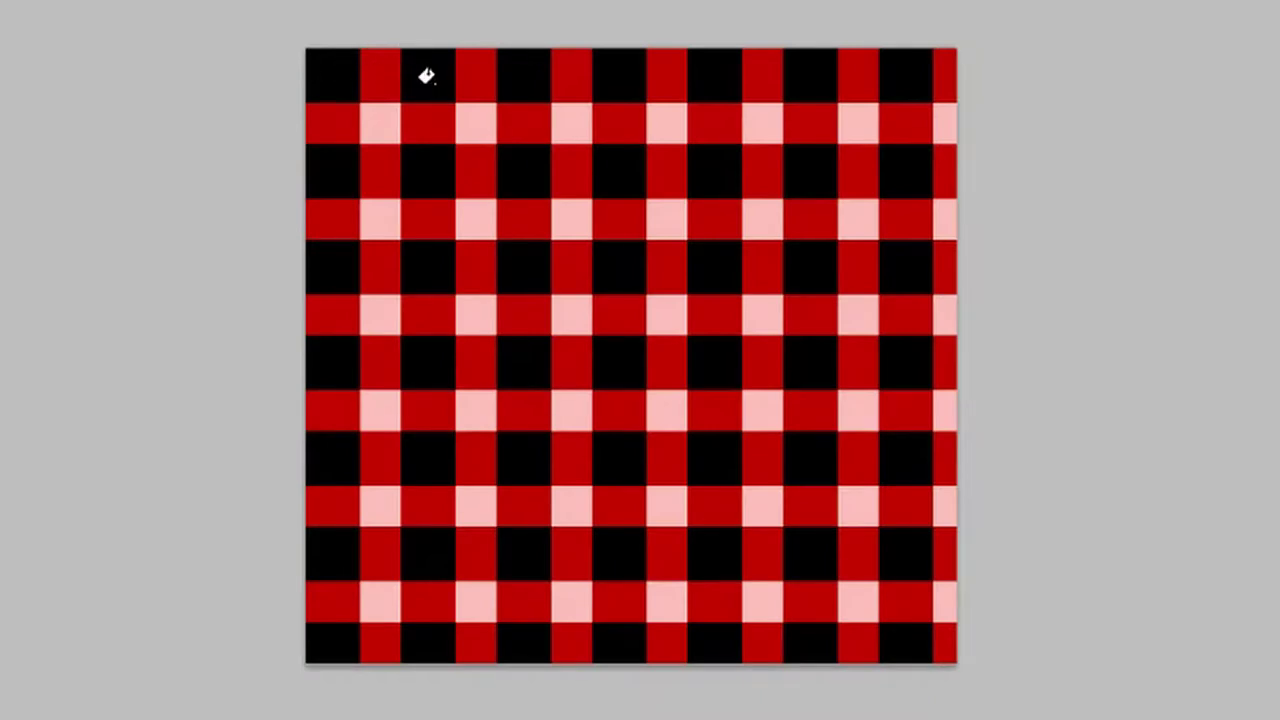
- Fill the opposite alternating black squares in the Quick Mask, beginning with the second square of the first row
click(427, 77)
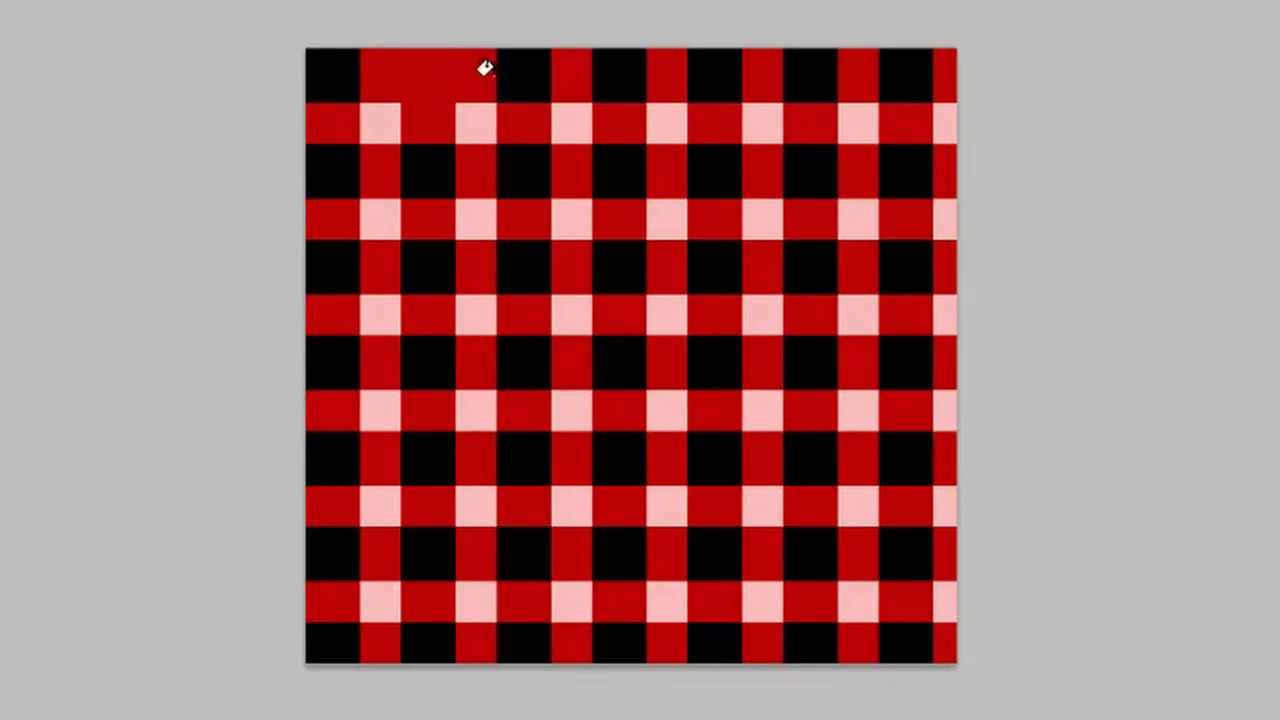
click(597, 73)
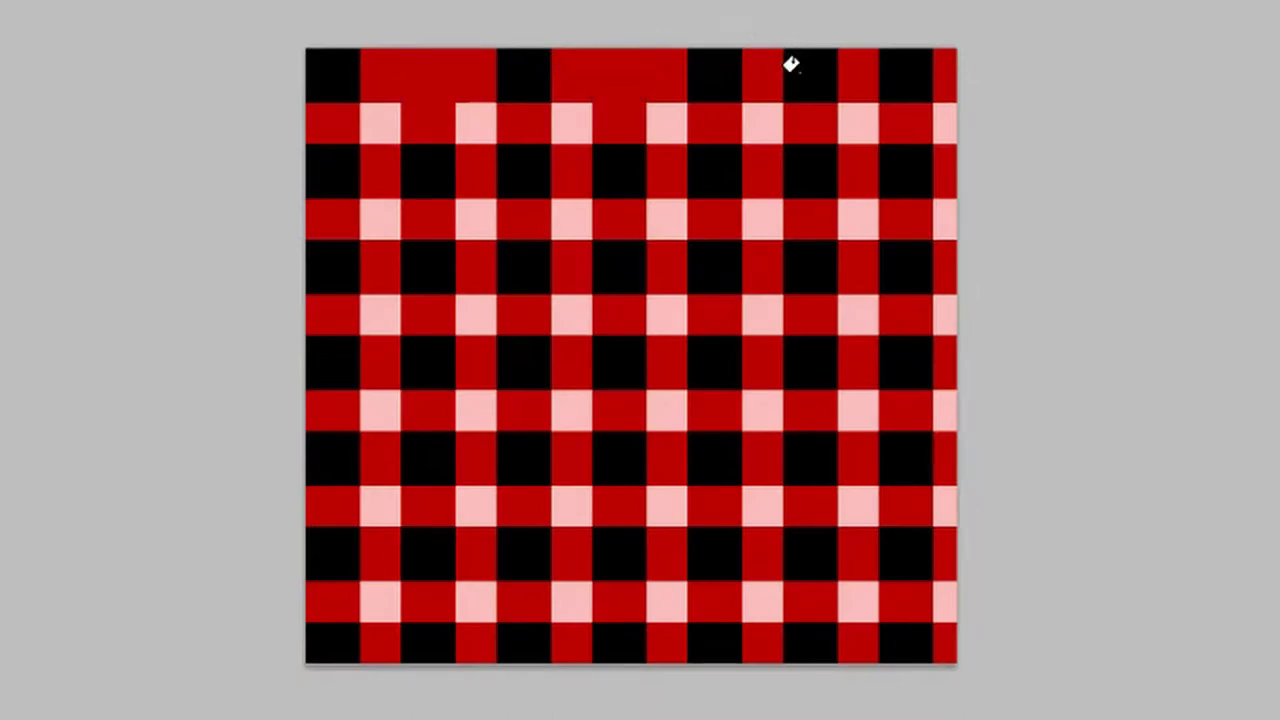
click(790, 60)
click(330, 168)
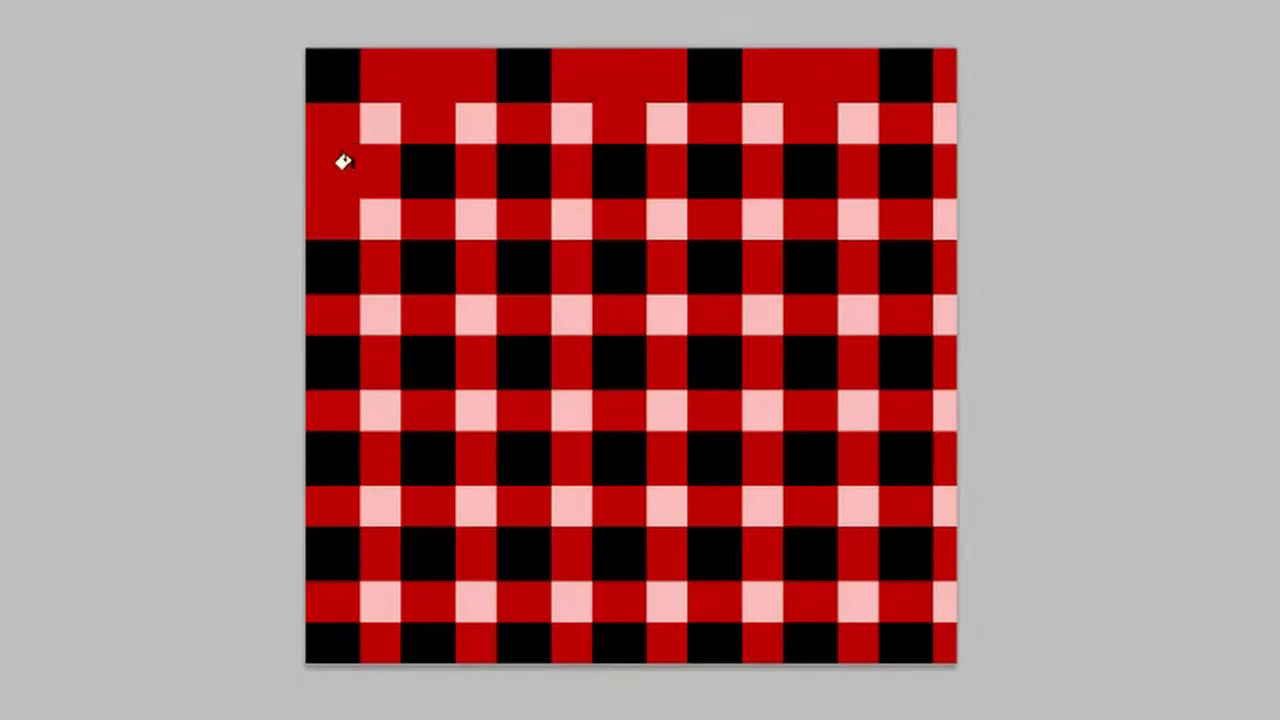
click(537, 156)
click(738, 158)
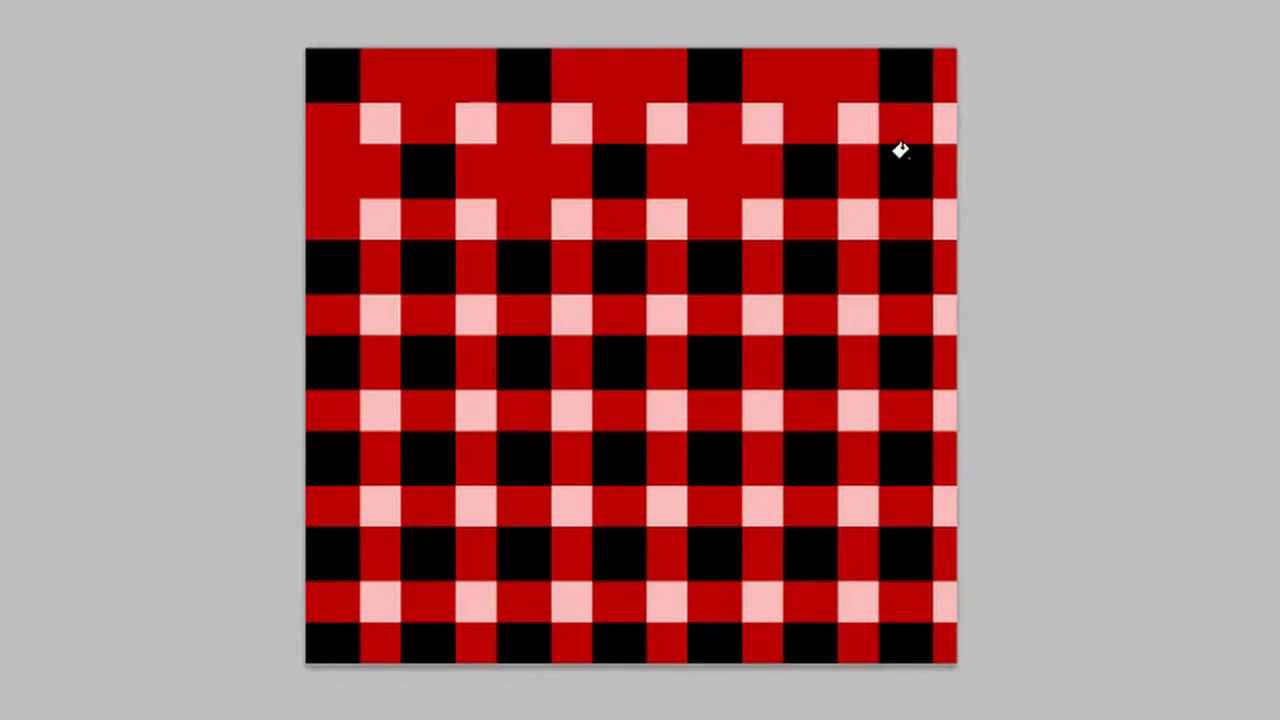
click(902, 152)
click(417, 263)
click(605, 252)
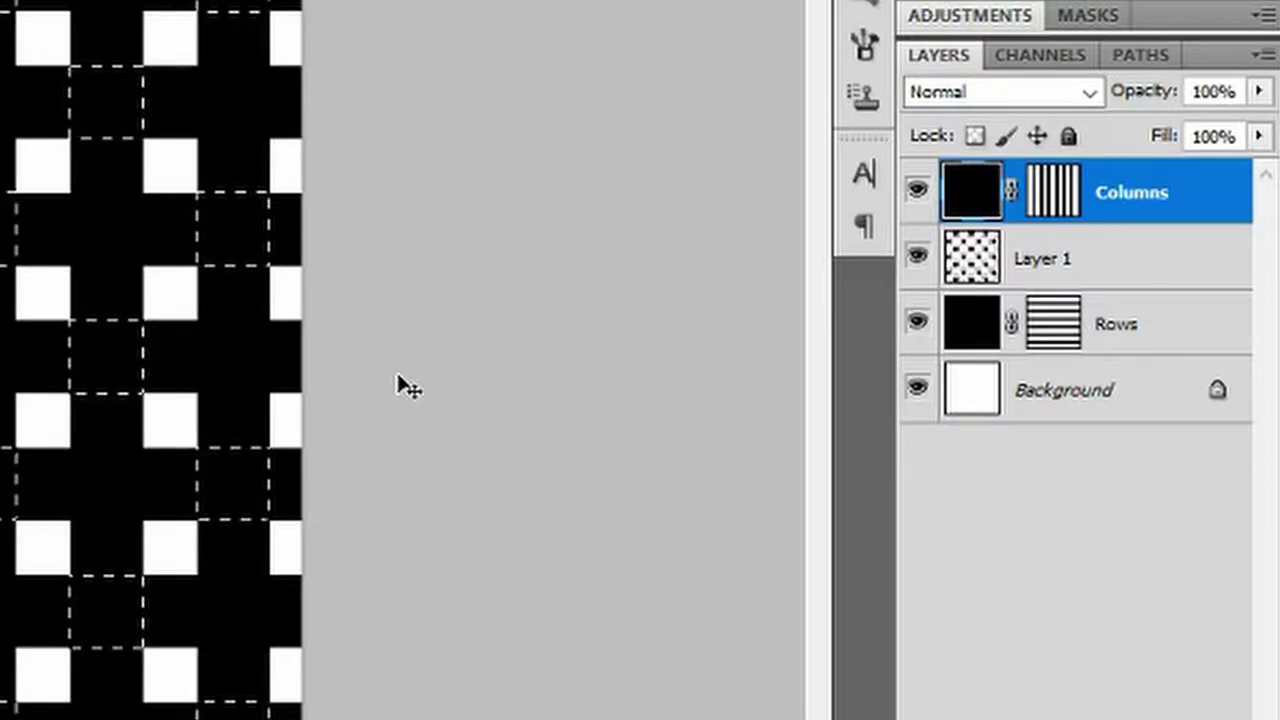
- Copy the selected squares of the Columns layer onto a new layer and name it Column Selections
key(ctrl+j)
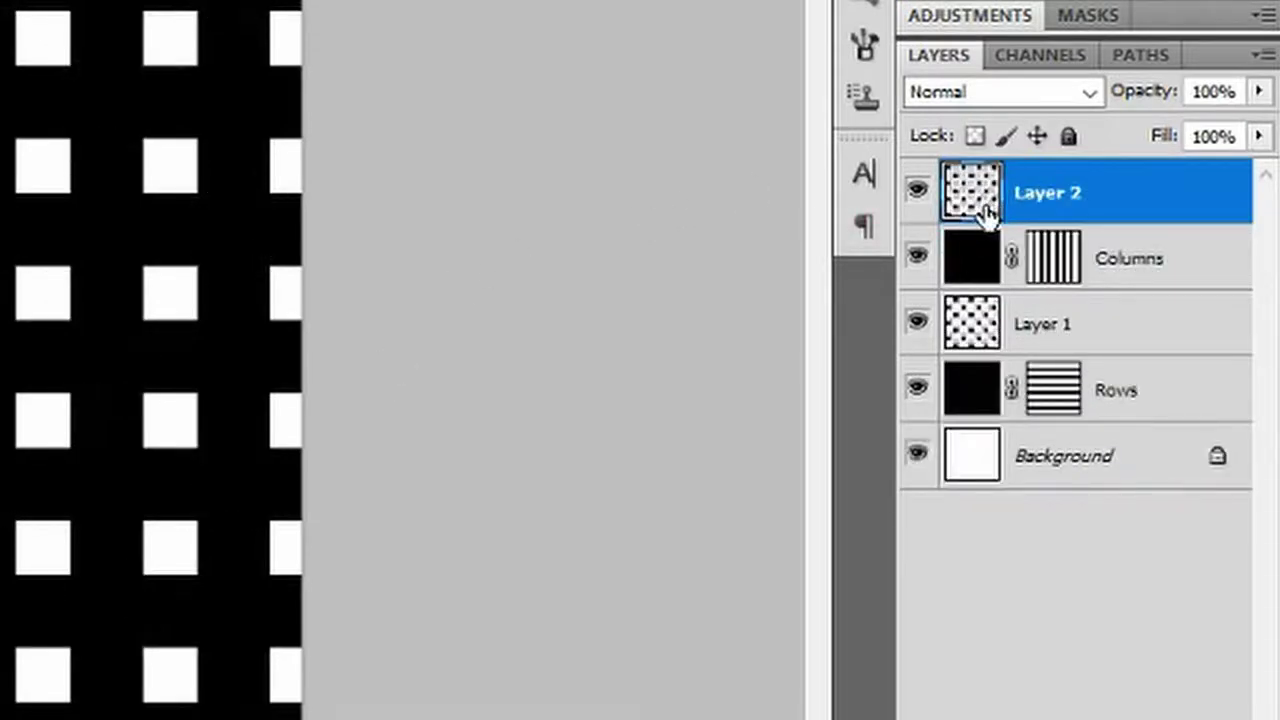
double_click(1050, 195)
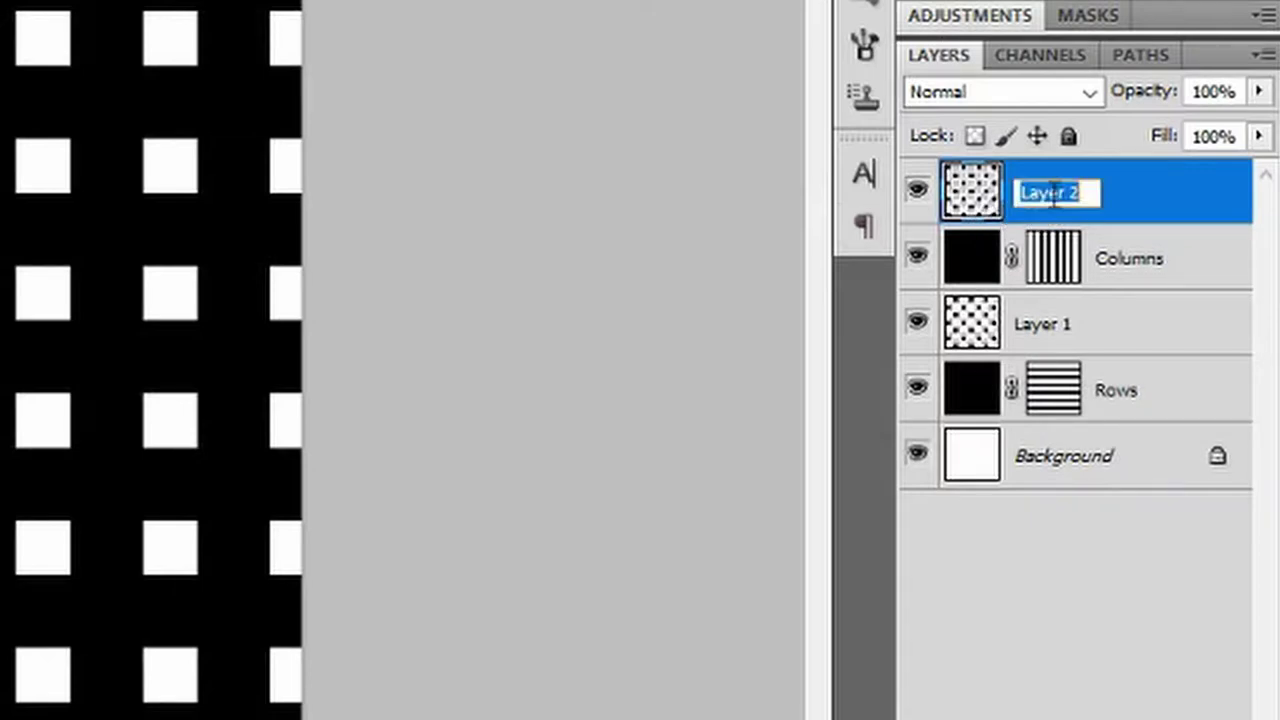
text(Column S)
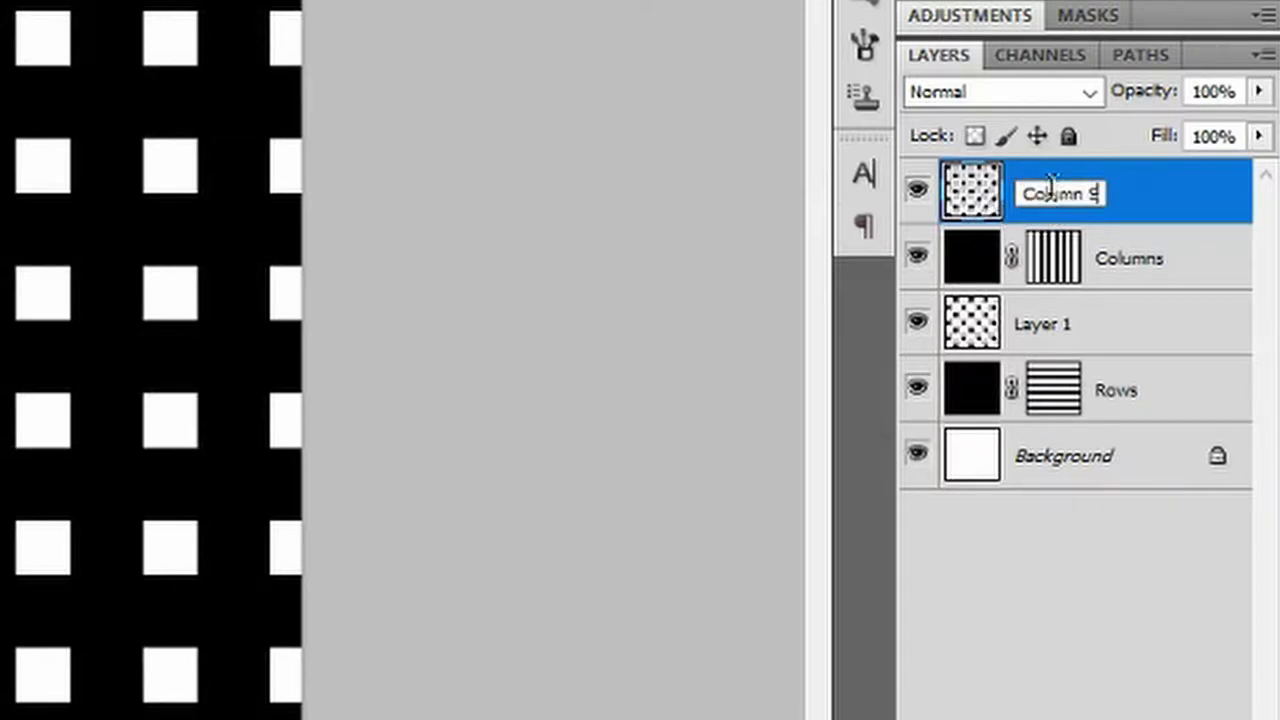
text(elections)
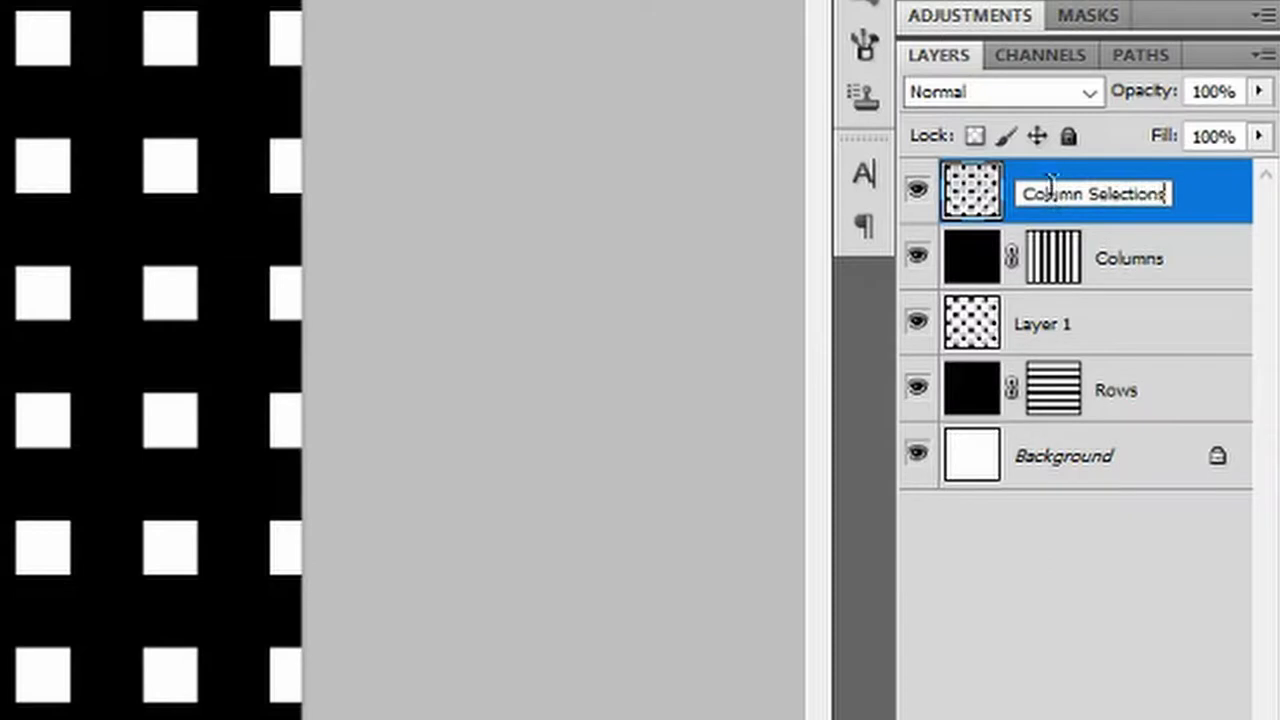
key(Return)
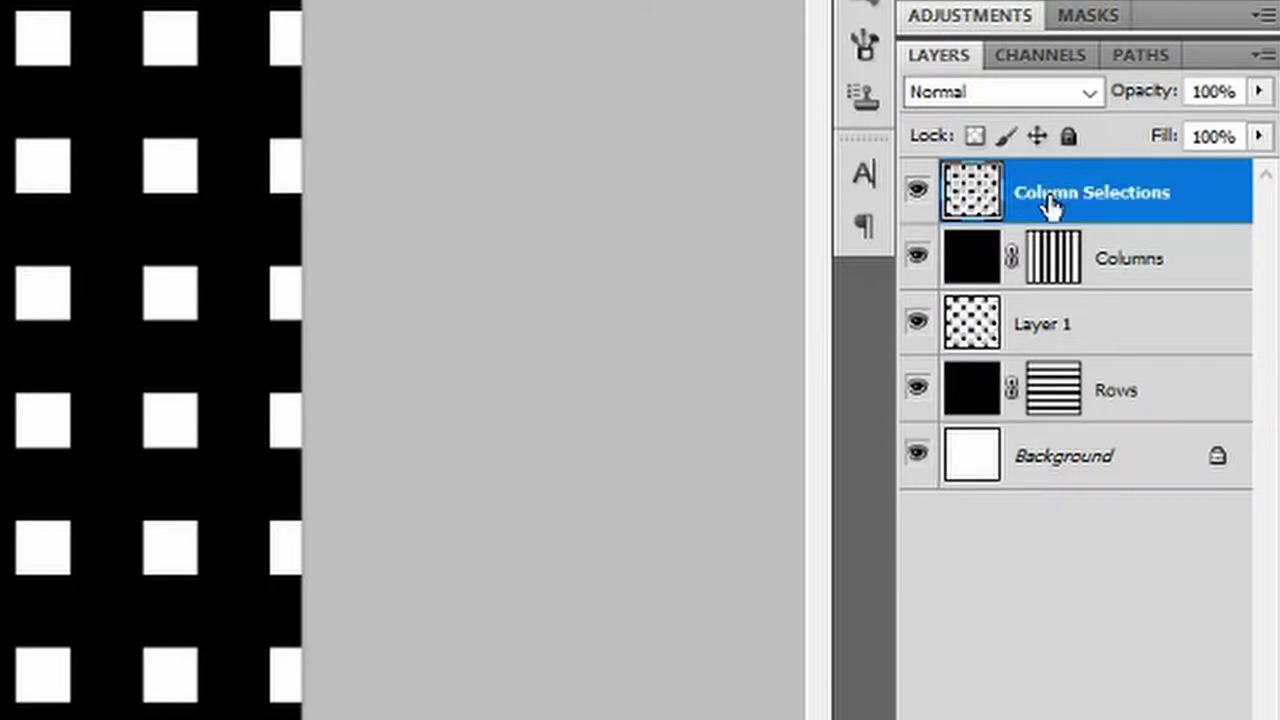
- Rename the checkered Layer 1 above the Rows layer to Row Selections
double_click(1048, 325)
text(Row Selec)
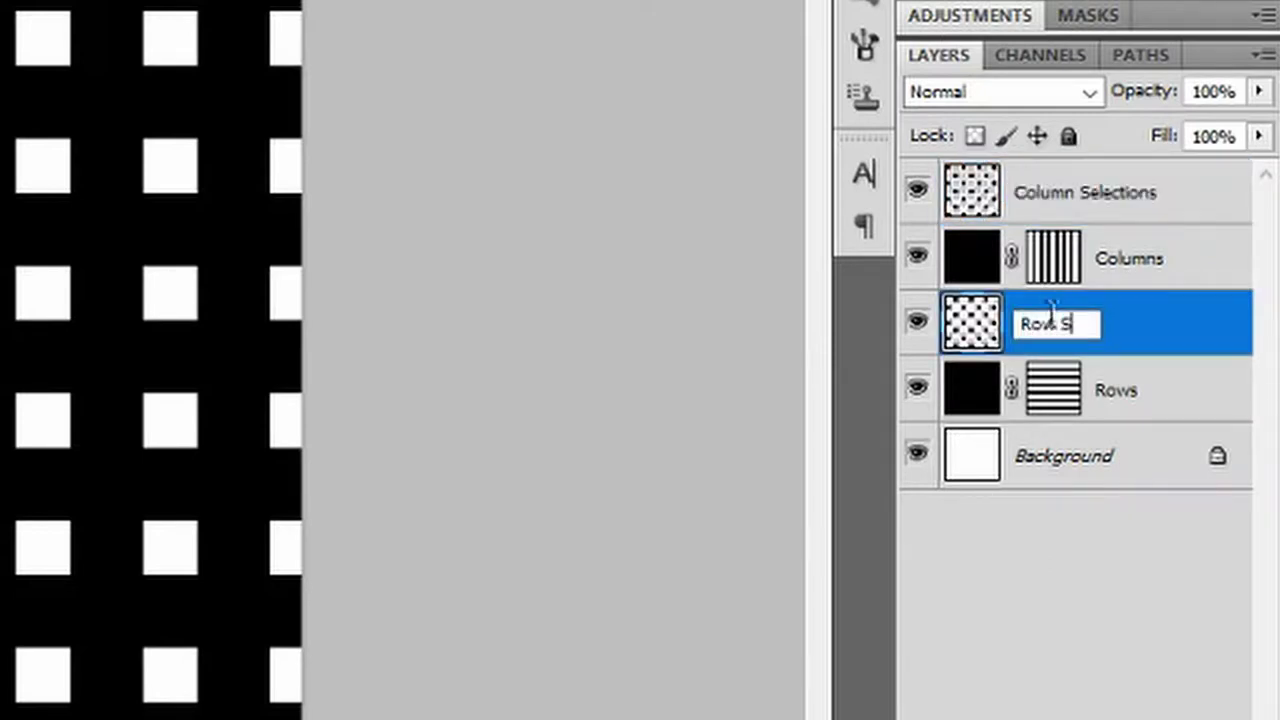
text(tions)
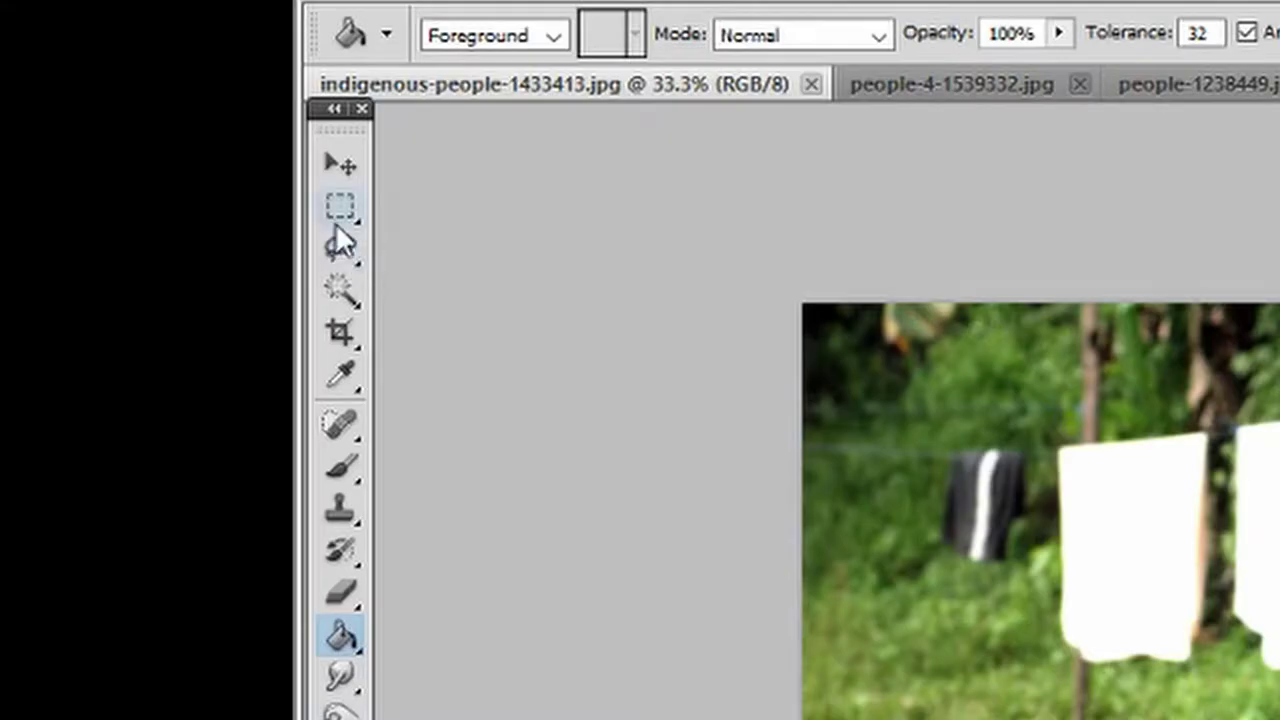
- Copy the entire indigenous-people-1433413.jpg photo and paste it into the weave document
click(335, 214)
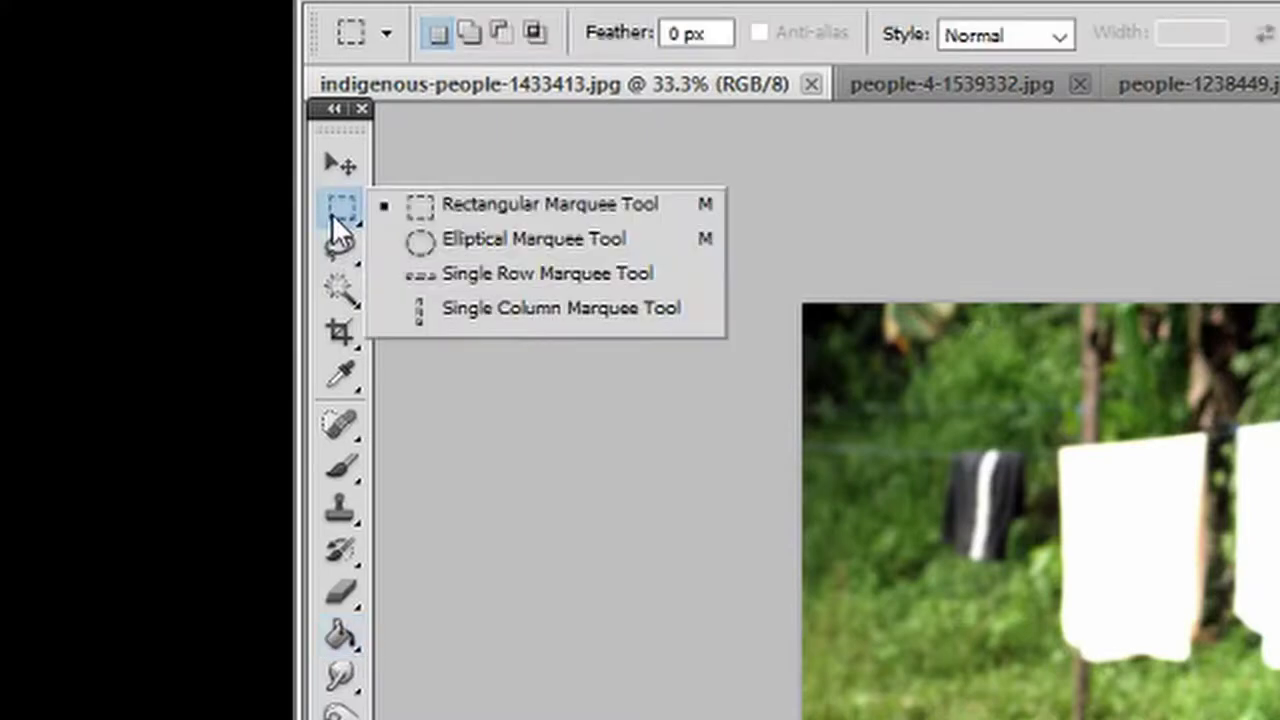
click(554, 209)
key(ctrl+a)
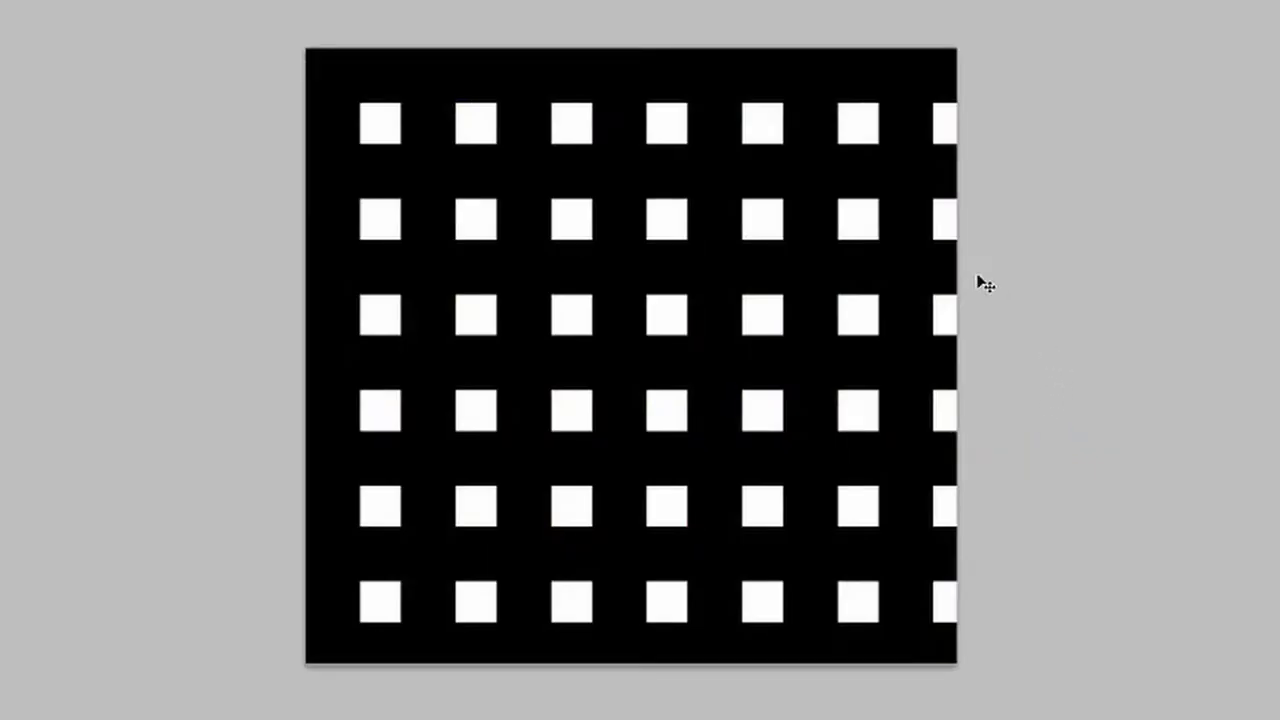
key(ctrl+v)
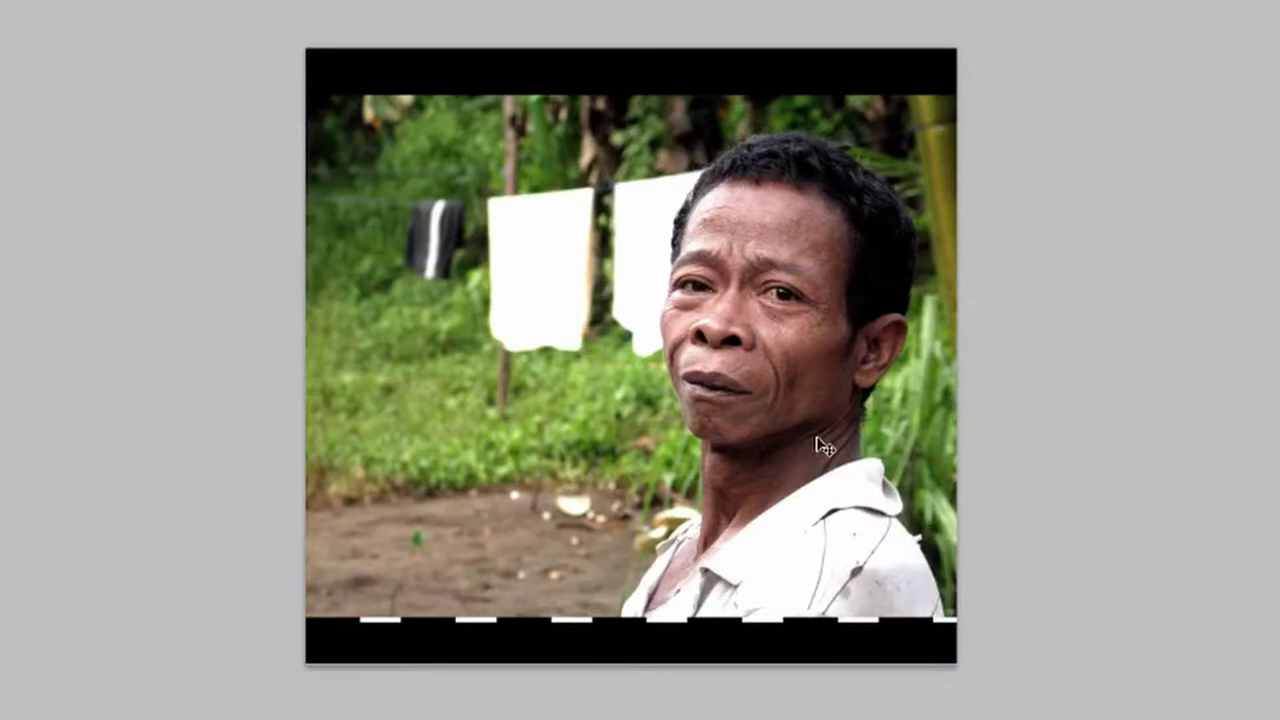
- Scale the pasted photo down to about a quarter of the canvas width
key(ctrl+t)
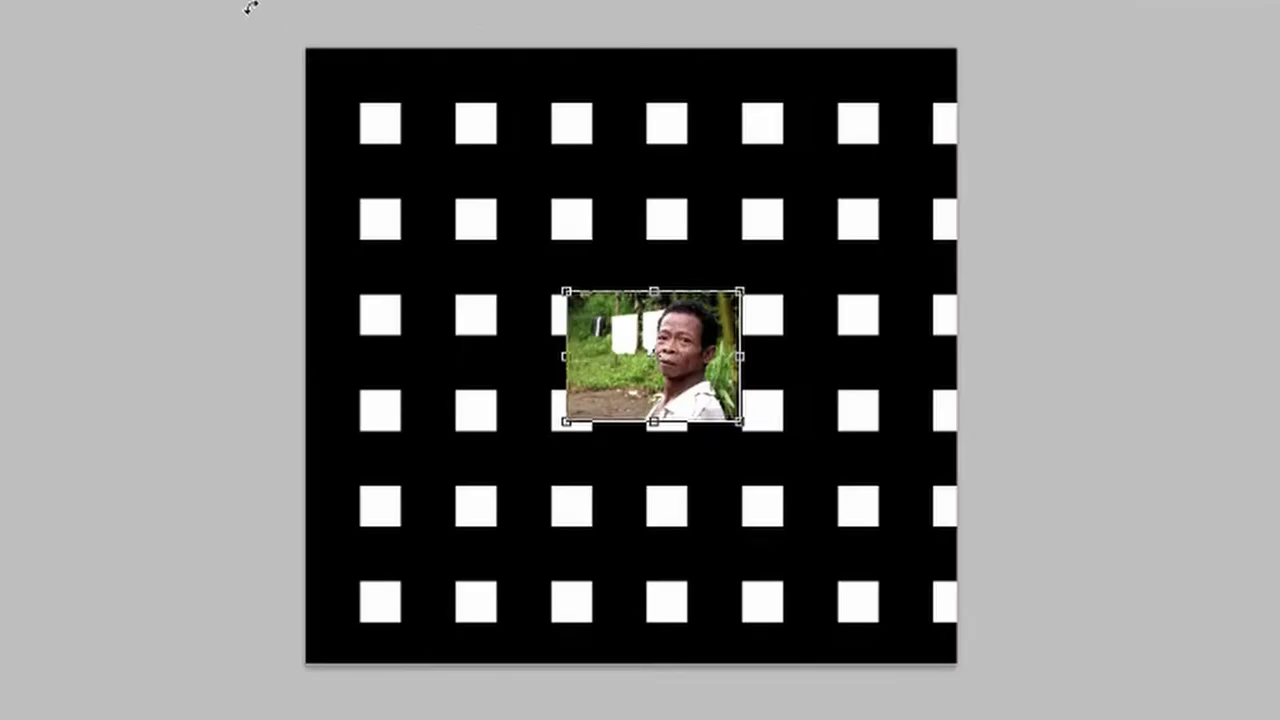
key(Return)
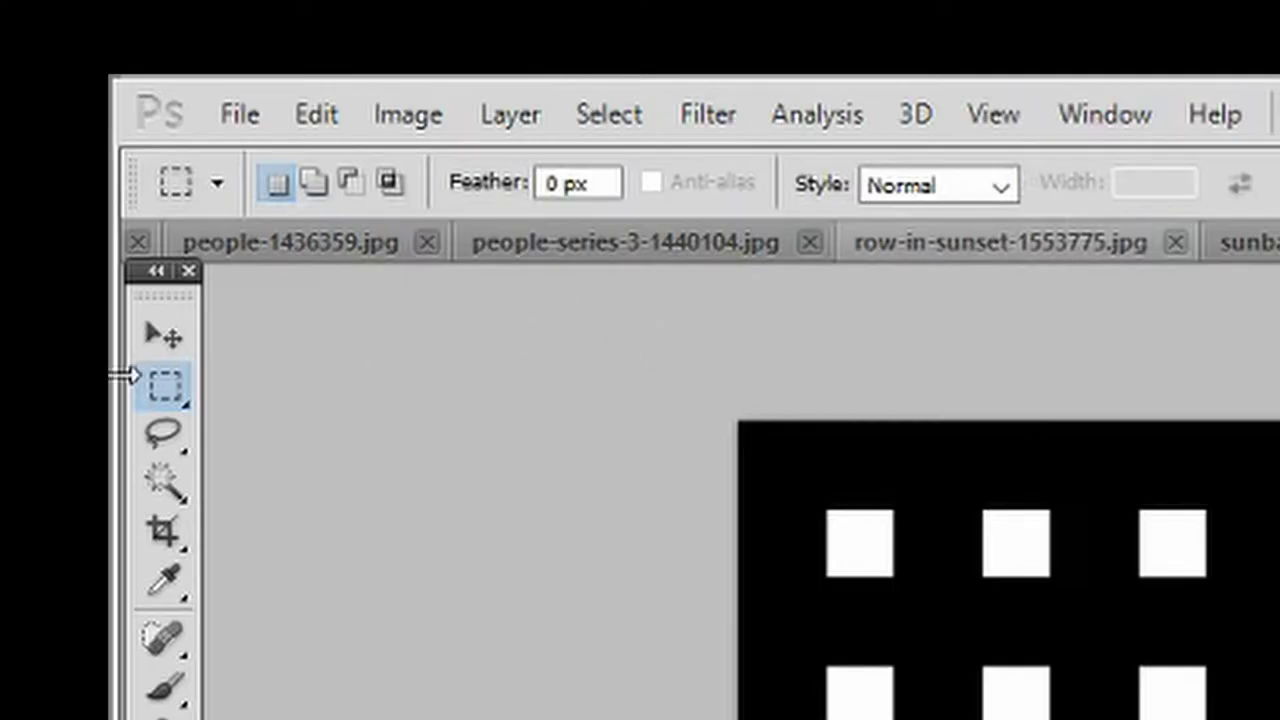
- Turn on snapping and load the Columns layer mask as a selection for aligning the photo with the Move tool
click(165, 338)
click(993, 114)
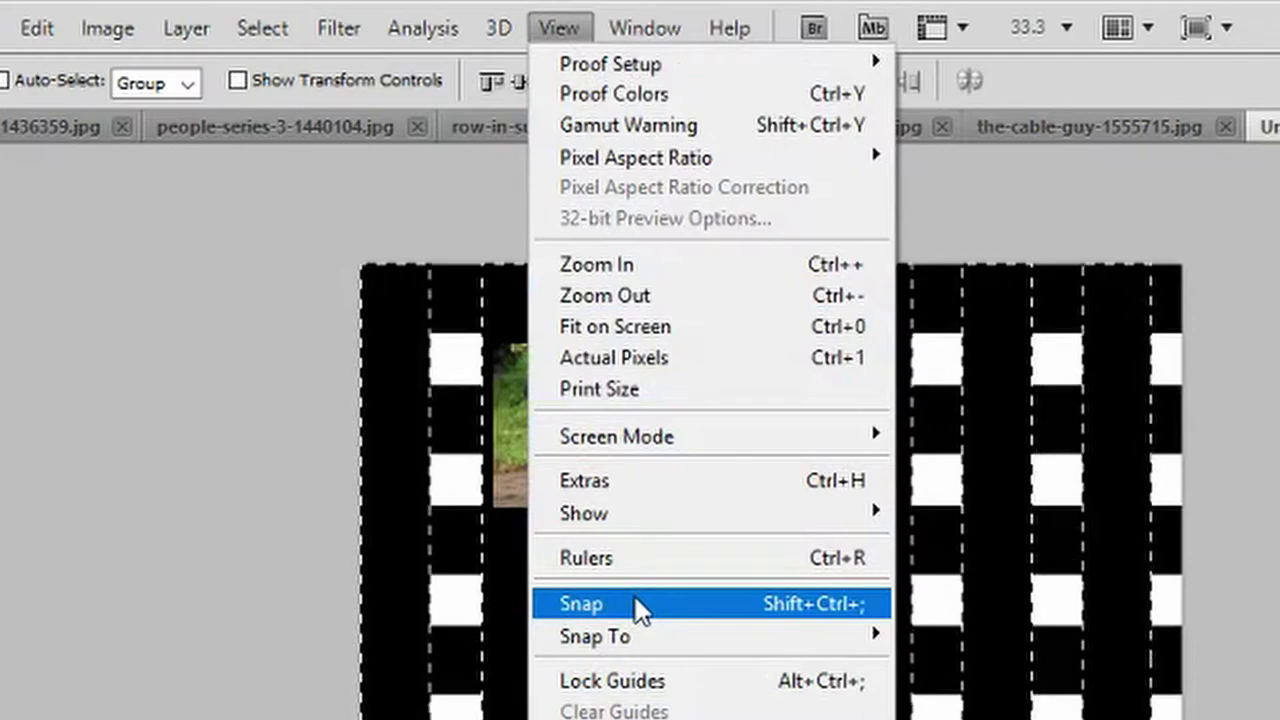
click(640, 606)
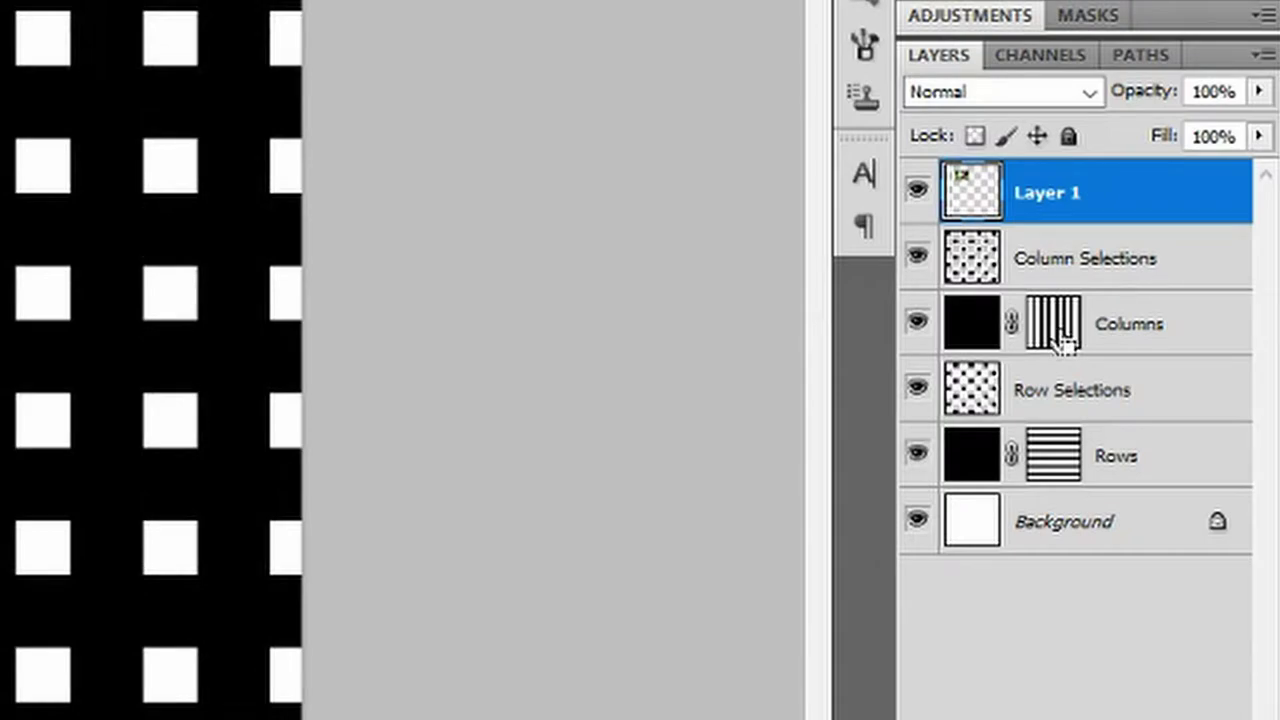
ctrl+click(1060, 335)
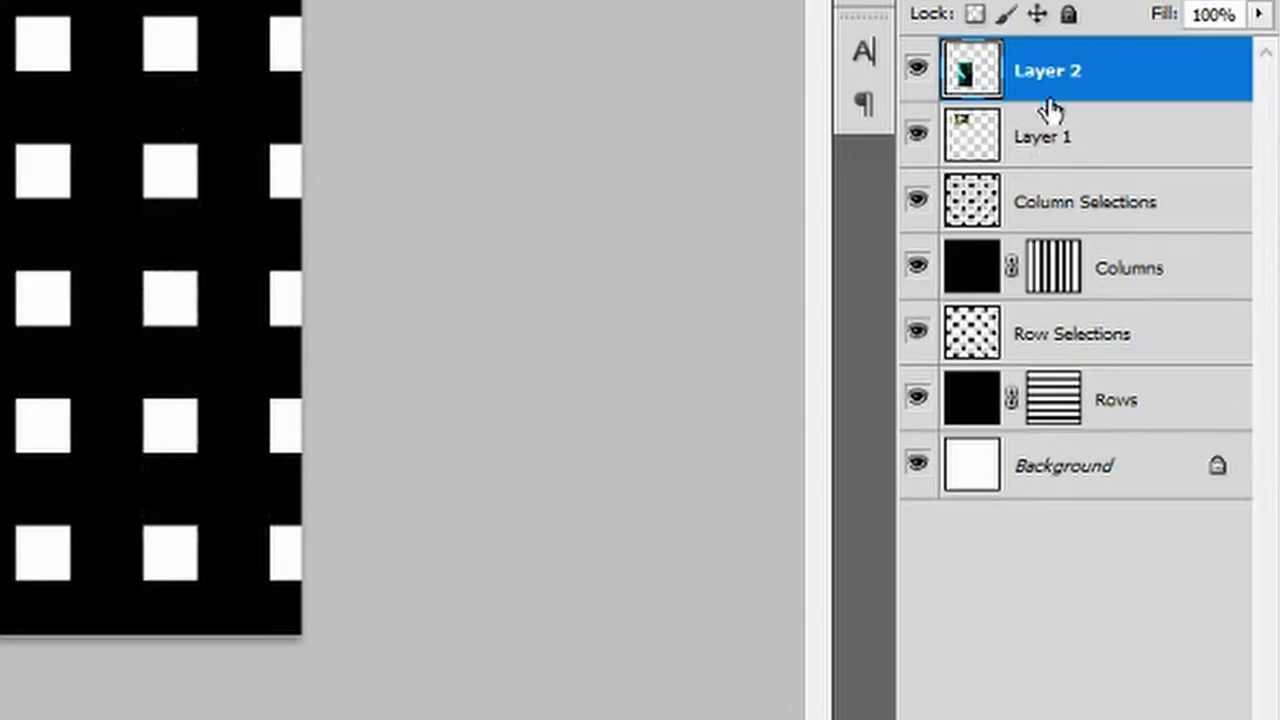
- Merge Layer 2 and Layer 1 into a single layer and rename it Column A
shift+click(1074, 136)
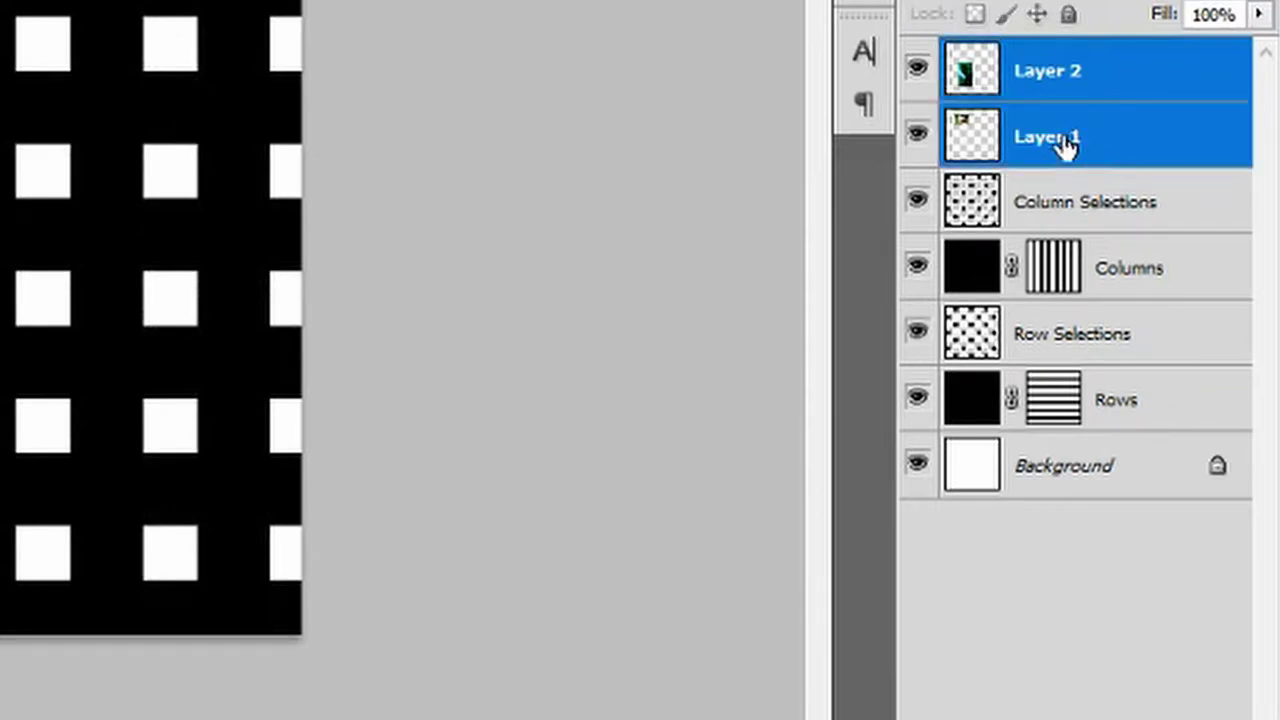
right_click(1066, 140)
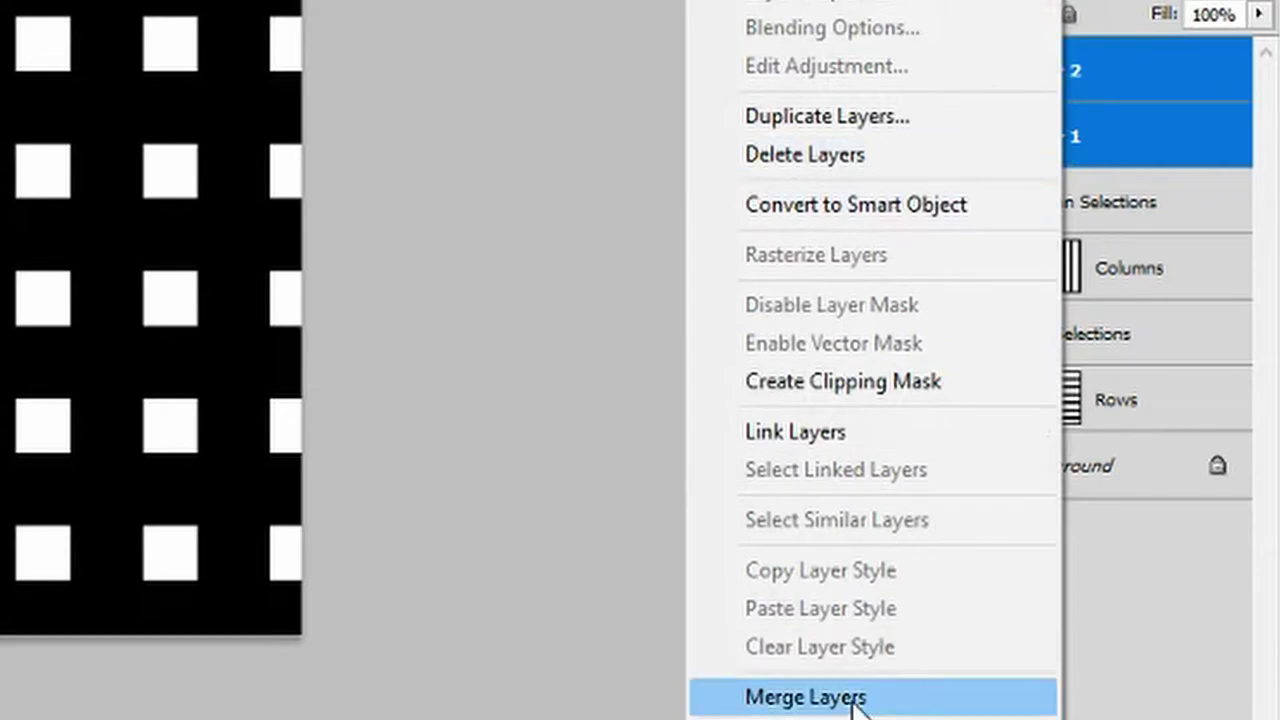
click(736, 697)
double_click(1048, 72)
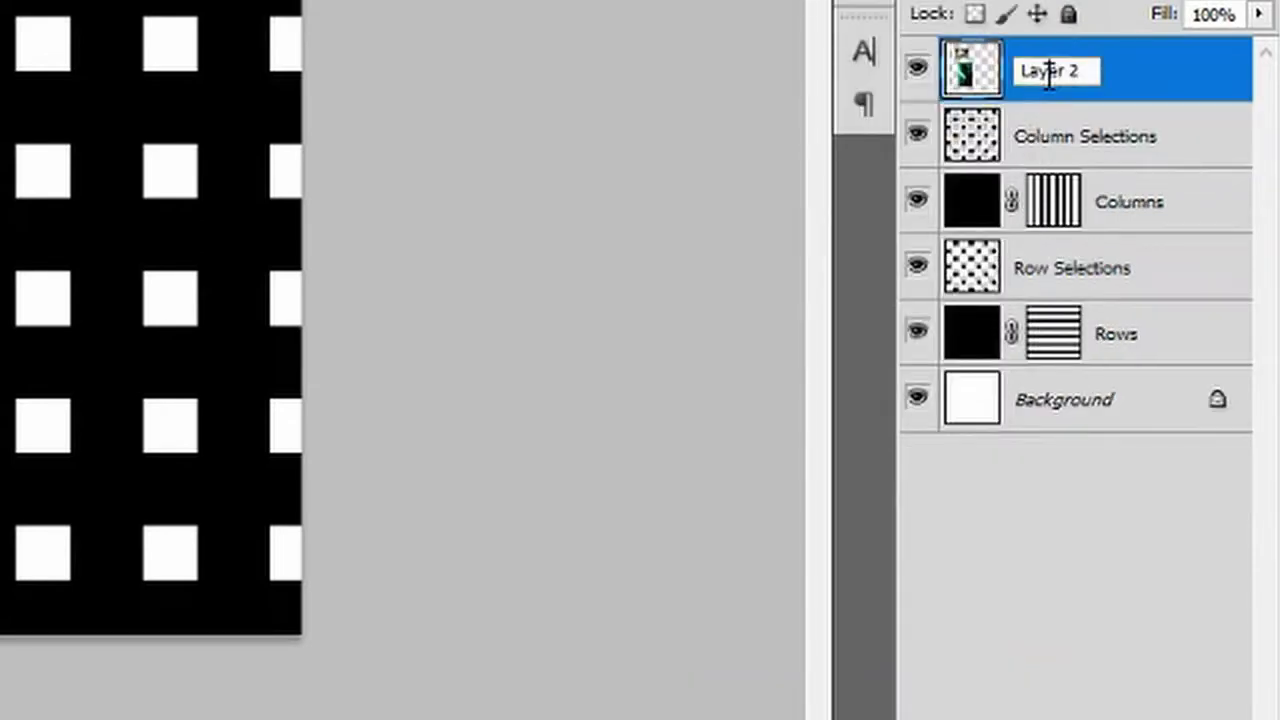
drag(1100, 74, 1024, 74)
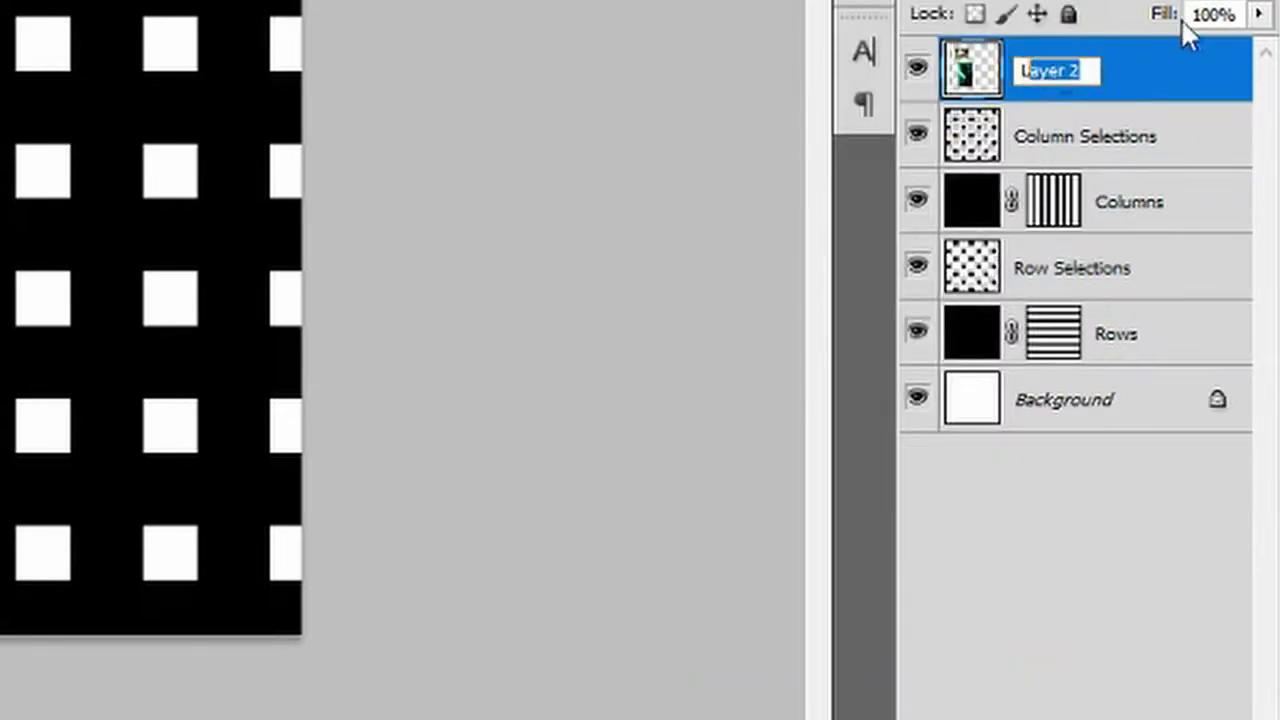
key(BackSpace)
text(Column A)
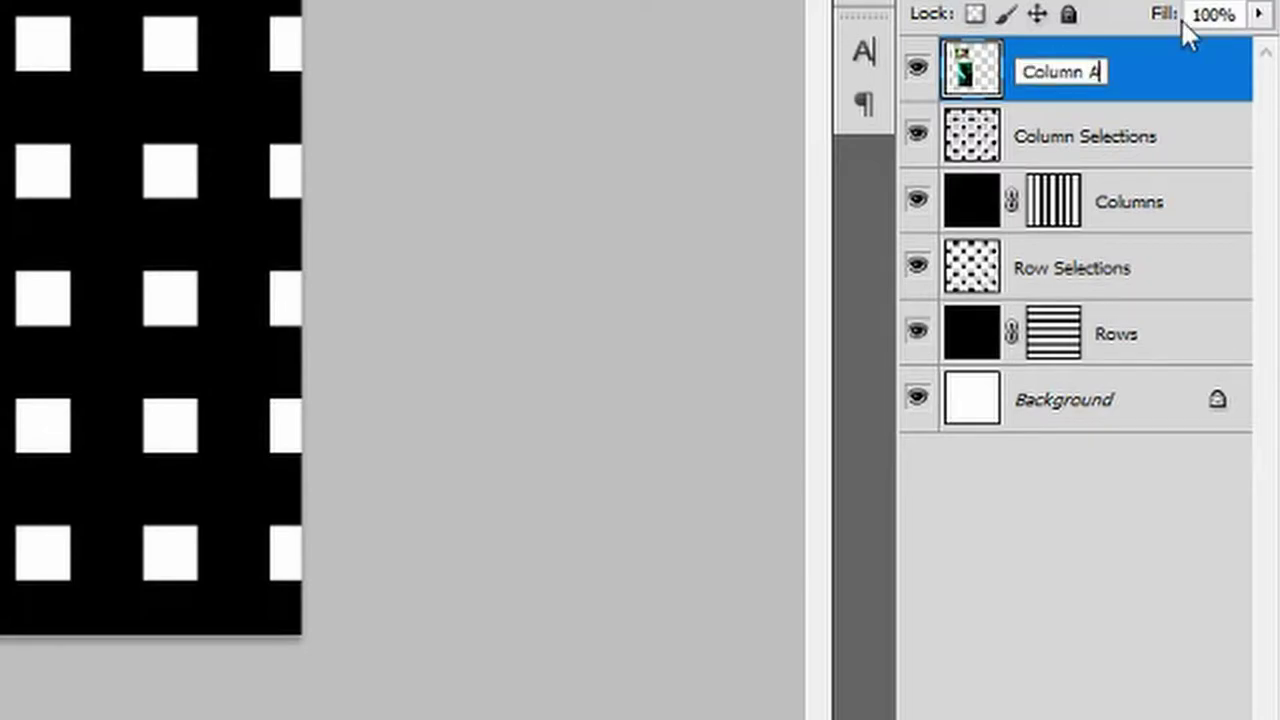
key(Return)
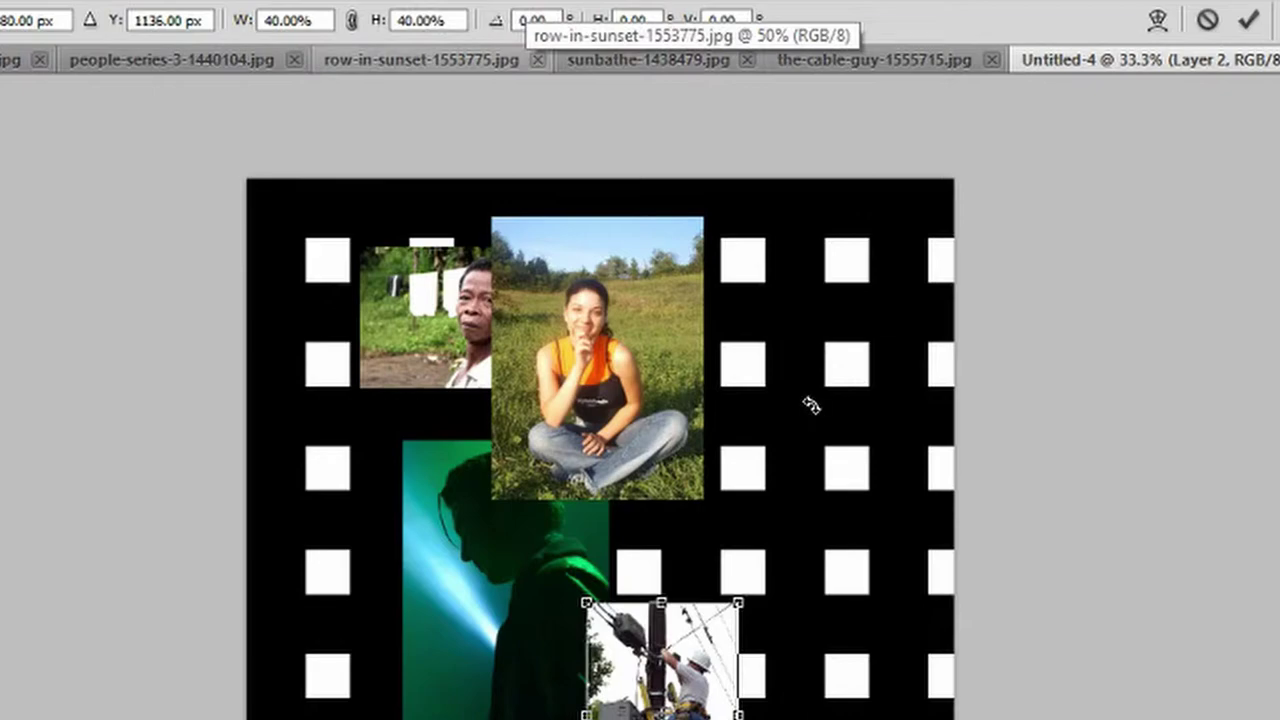
- Apply the 40% scaling to the utility worker photo, and merge Layer 2 and Layer 1 into a layer named Column B
key(Return)
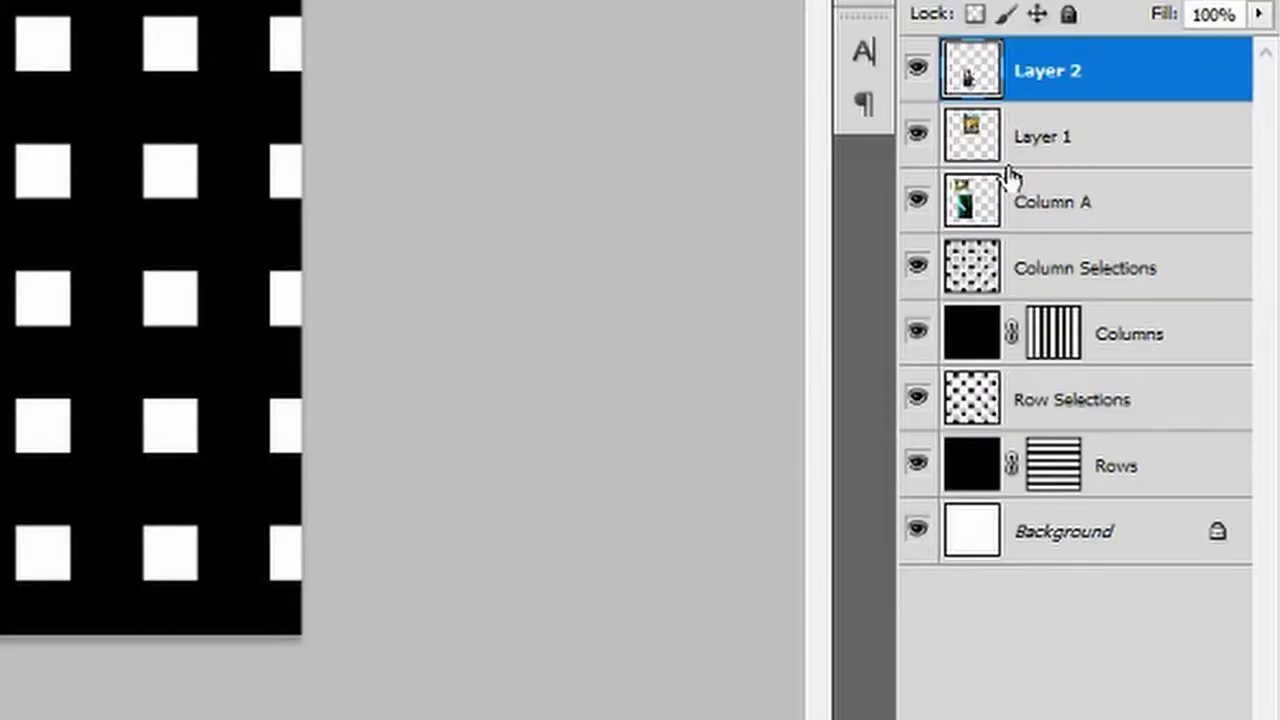
ctrl+click(1100, 140)
right_click(1100, 140)
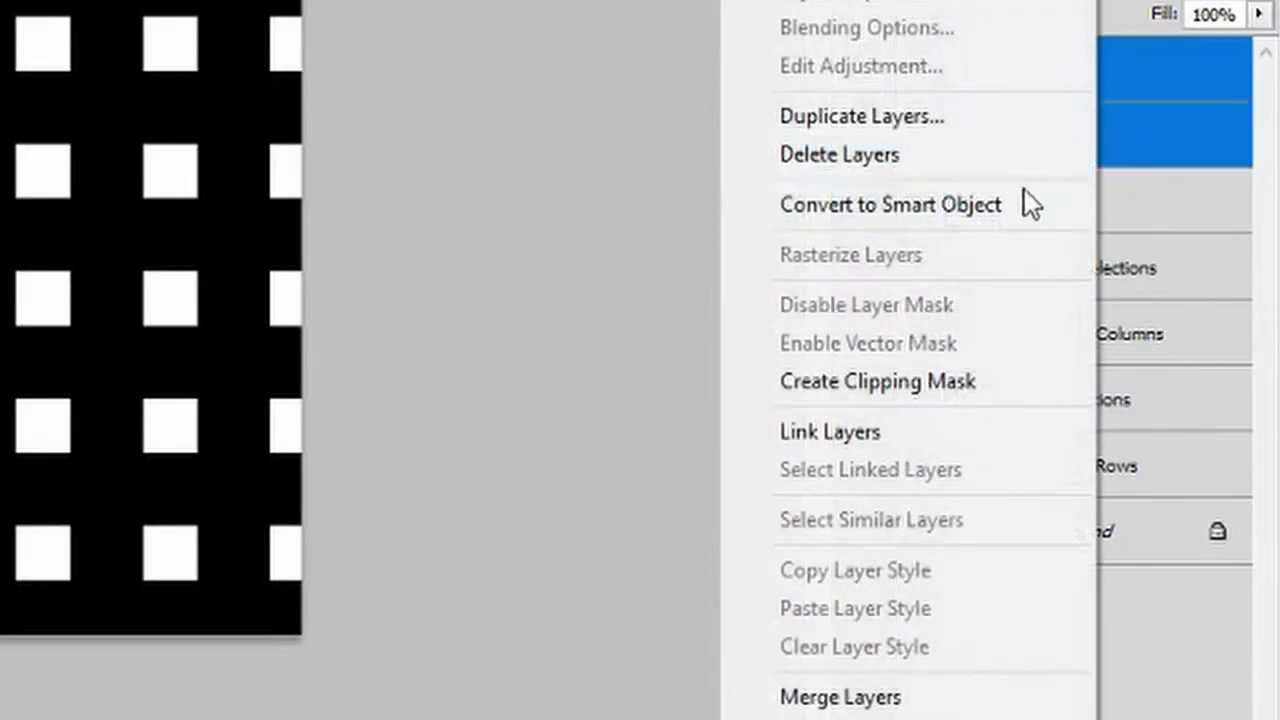
click(866, 704)
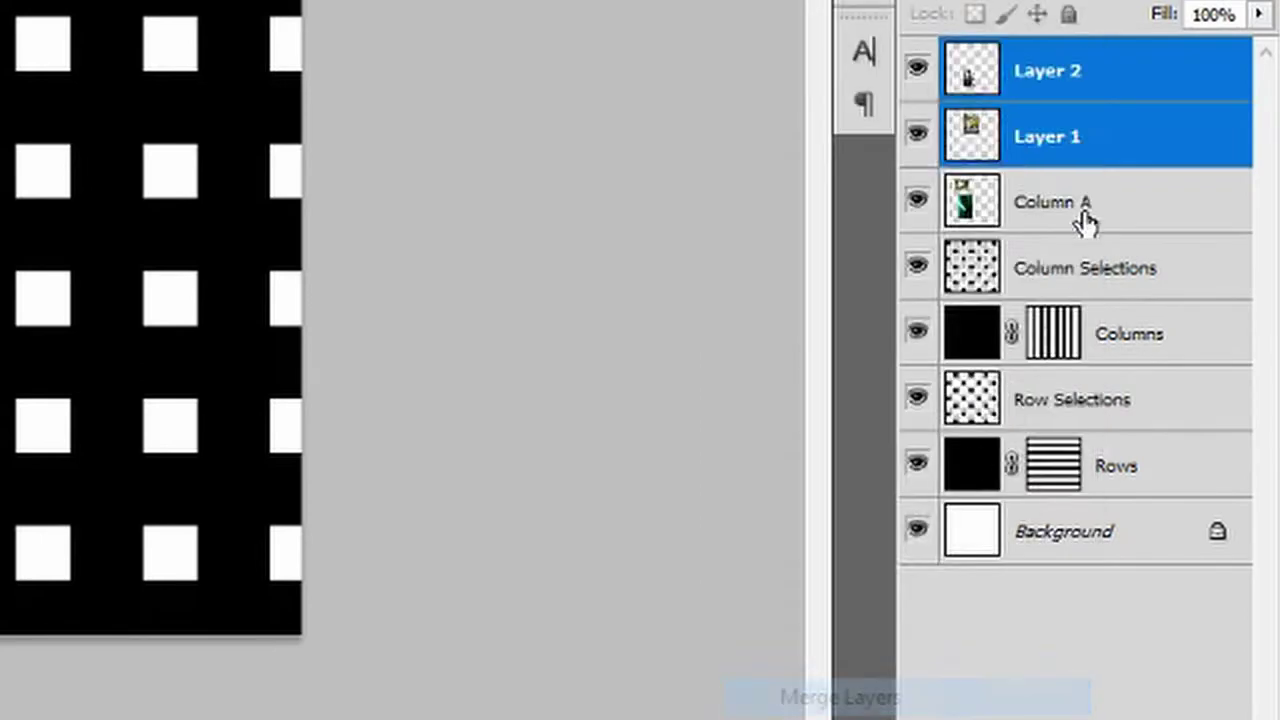
double_click(1045, 72)
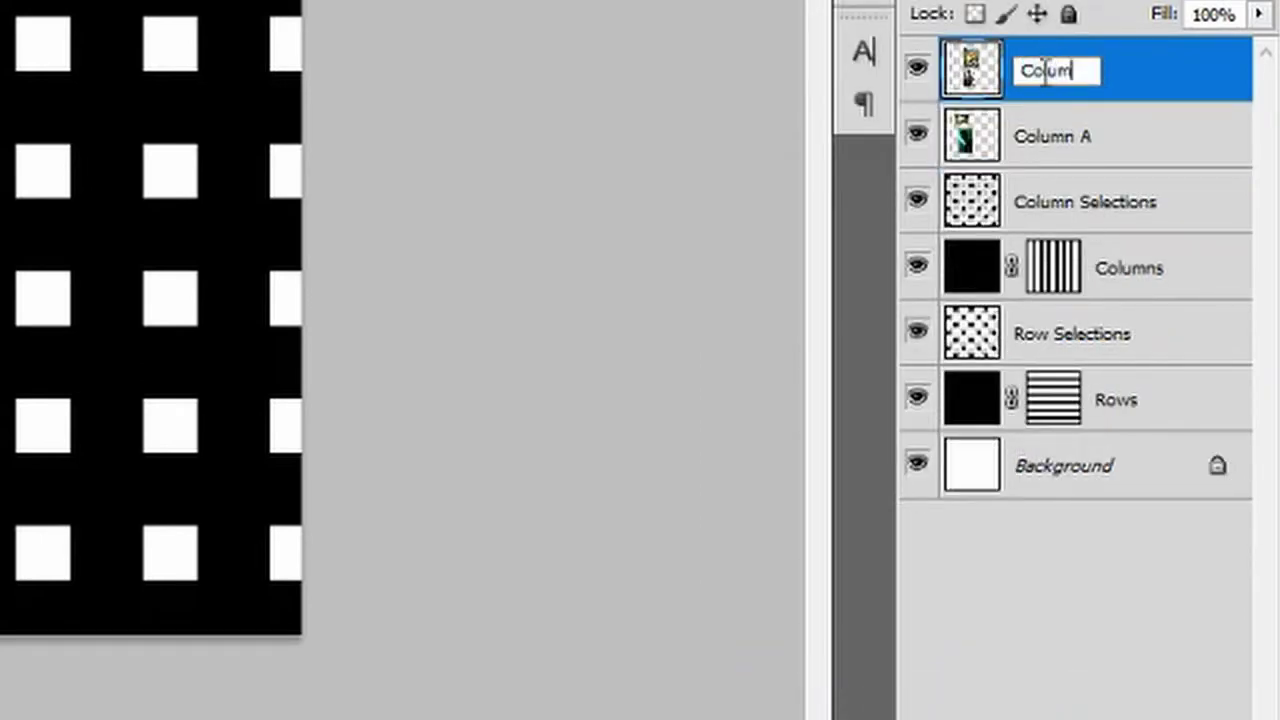
text(Column B)
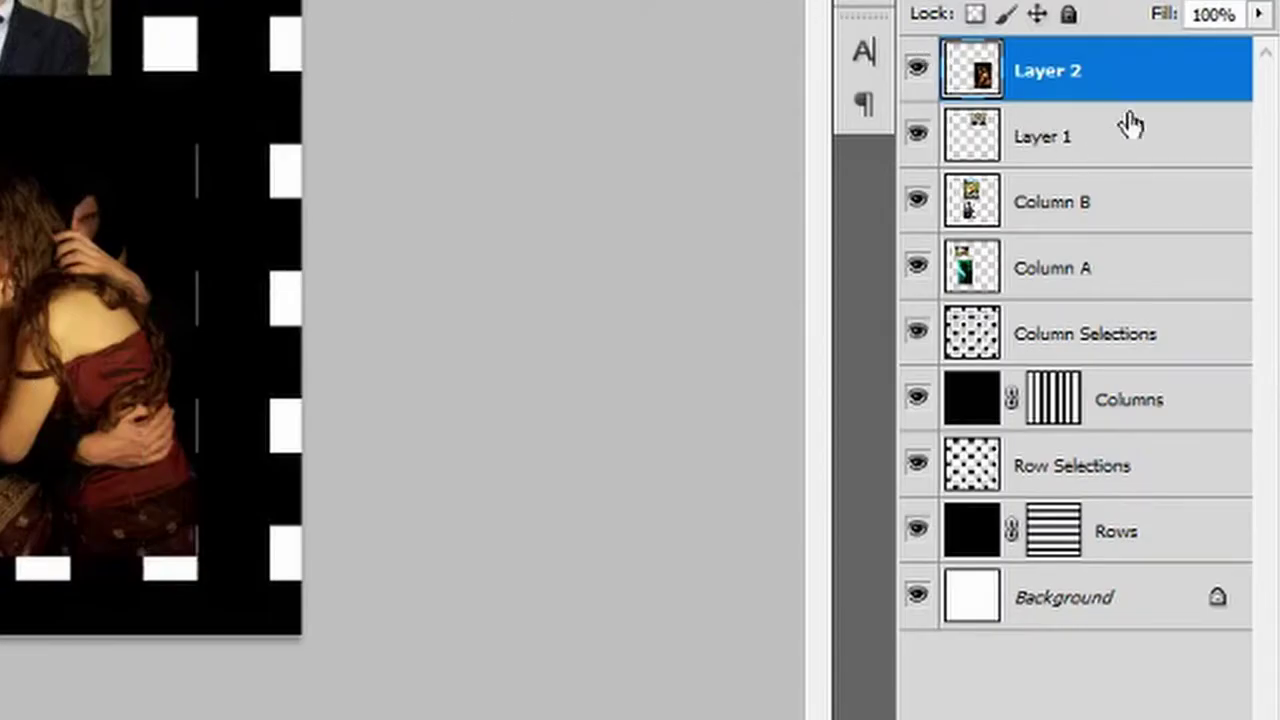
- Merge the two newest photo layers above Column B and rename the merged layer Column C
shift+click(1102, 145)
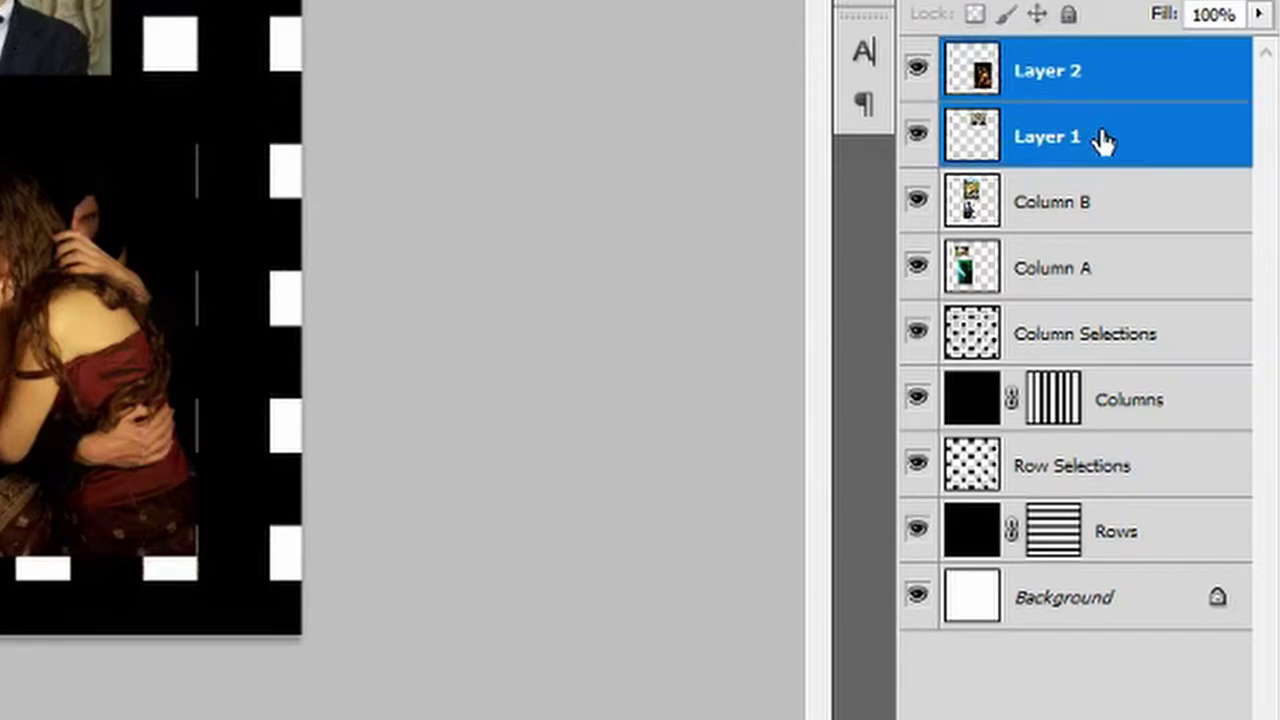
right_click(1102, 142)
key(Escape)
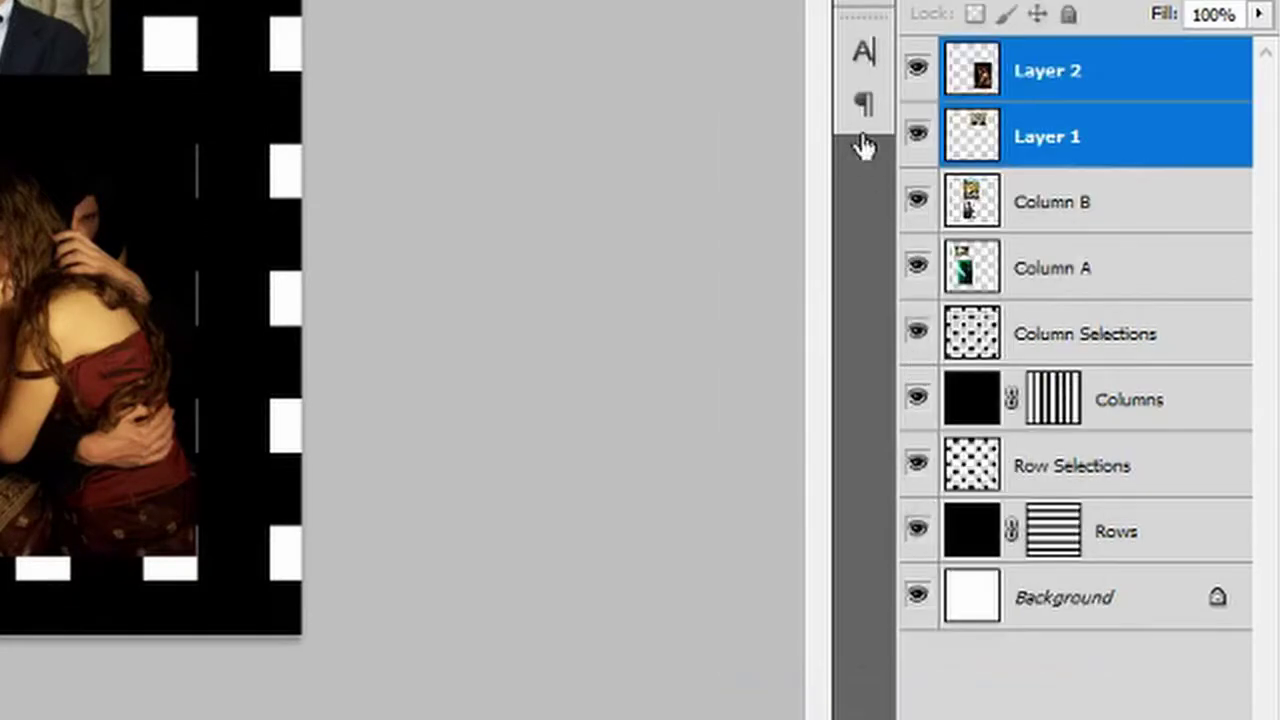
key(ctrl+e)
double_click(1050, 72)
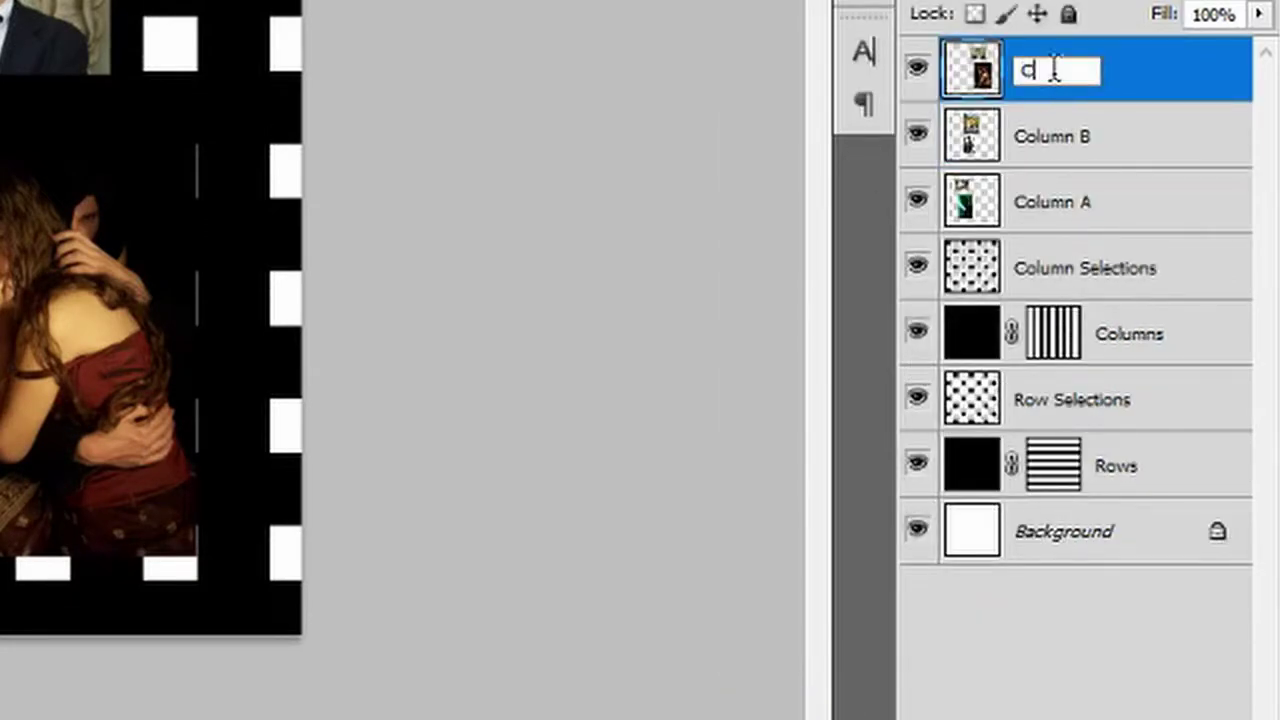
text(Column C)
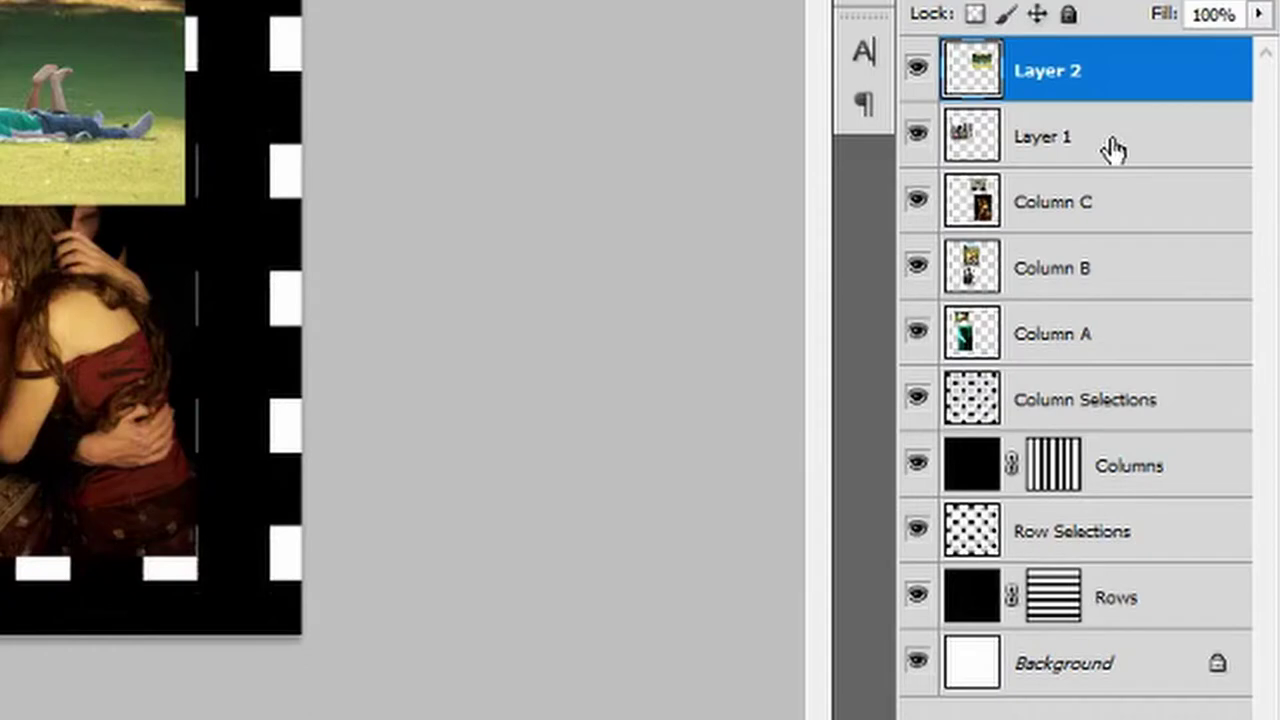
- Merge Layer 2 and Layer 1 above Column C and rename the result Row A
shift+click(1110, 149)
right_click(1095, 155)
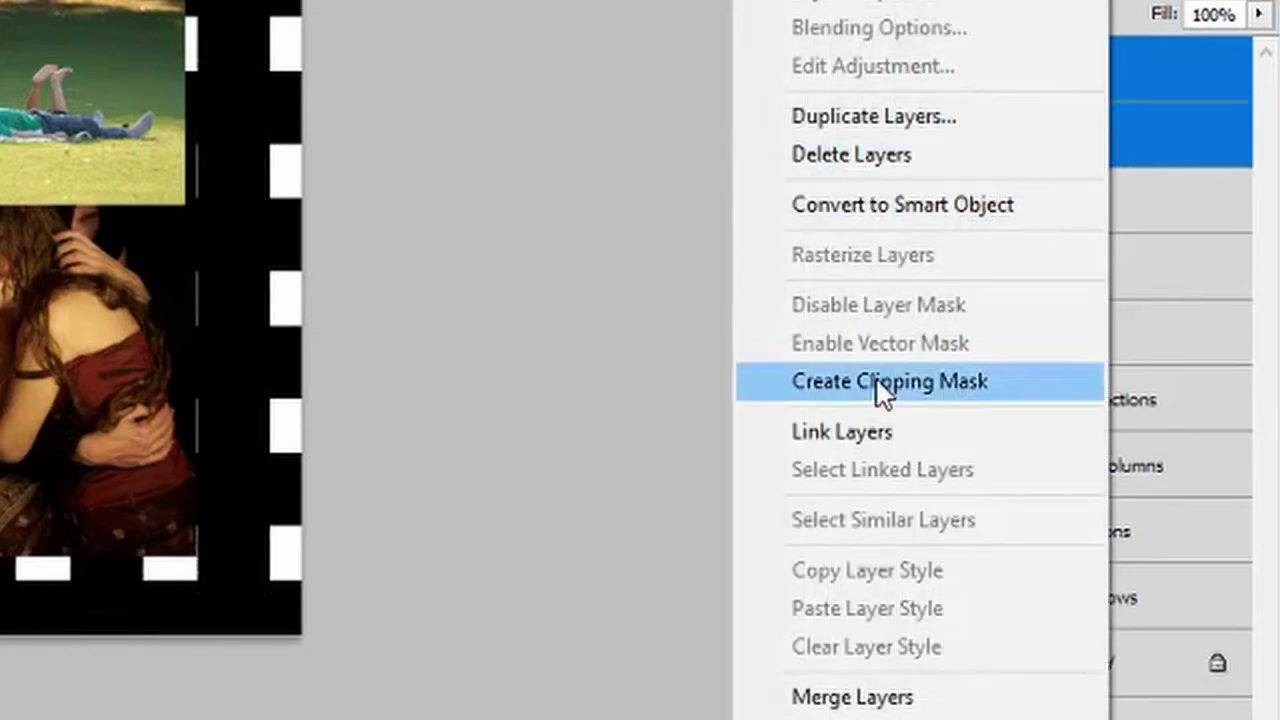
click(887, 695)
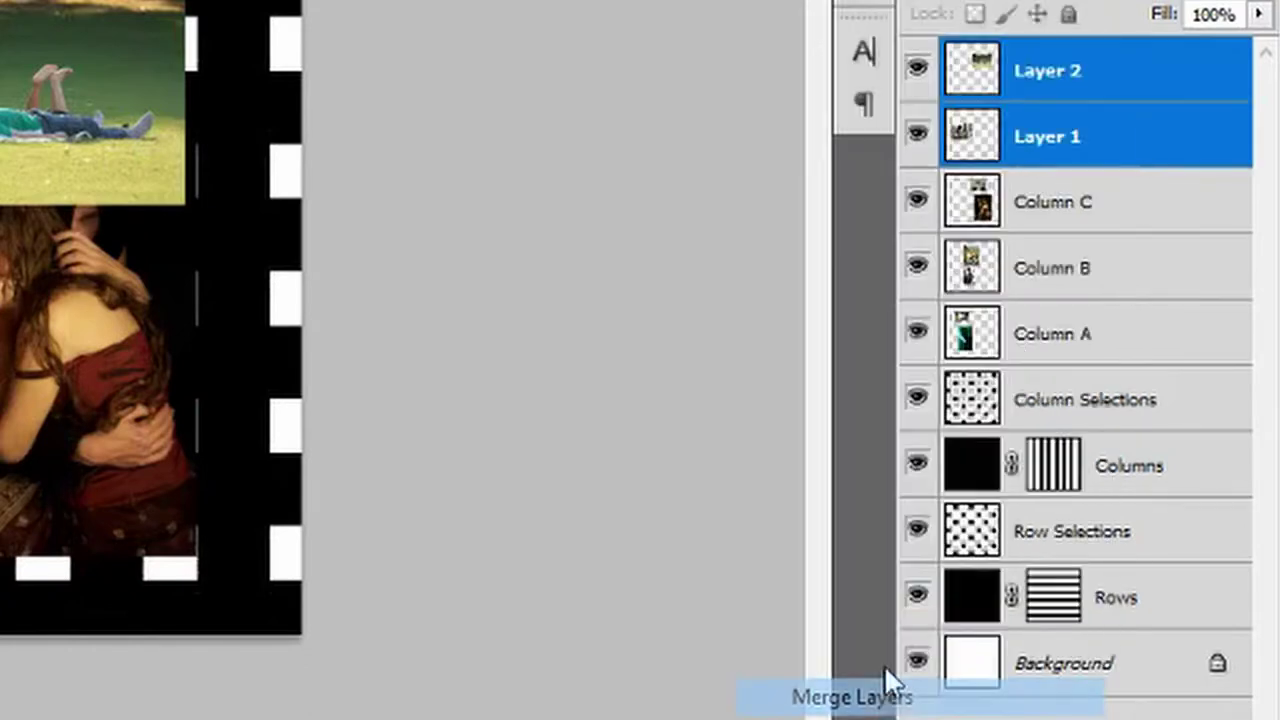
double_click(1047, 78)
text(Row A)
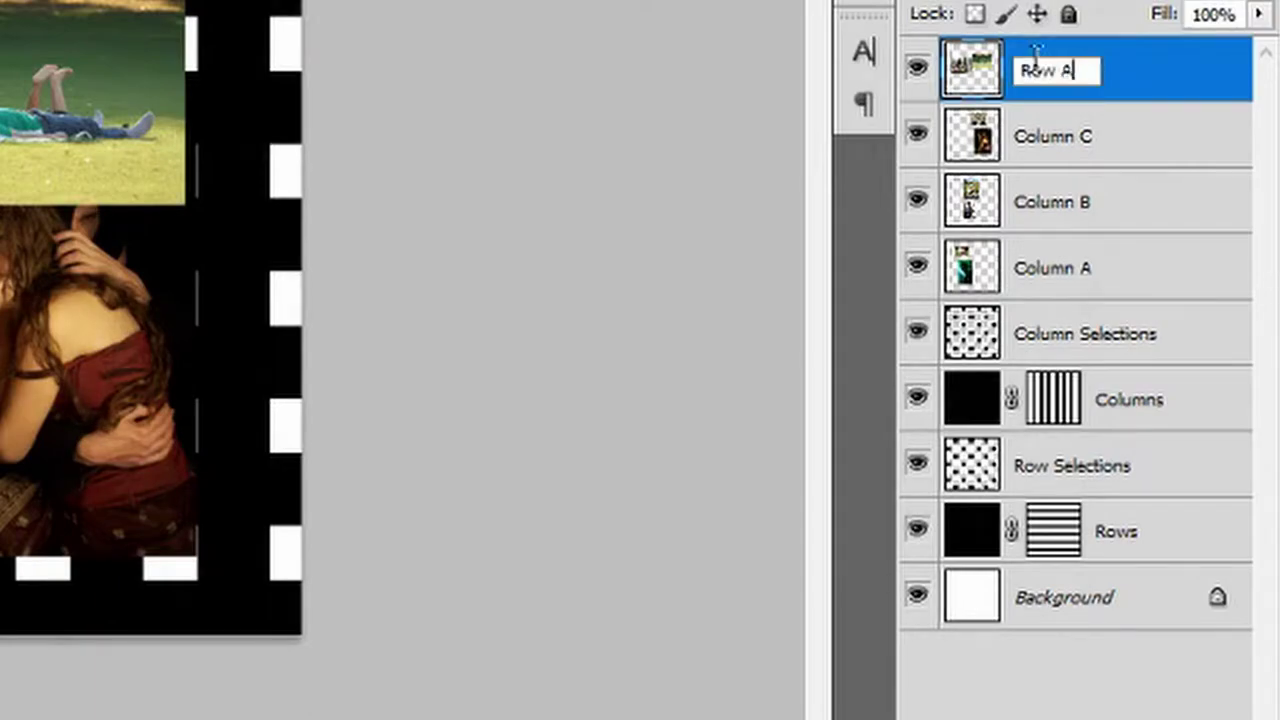
key(Return)
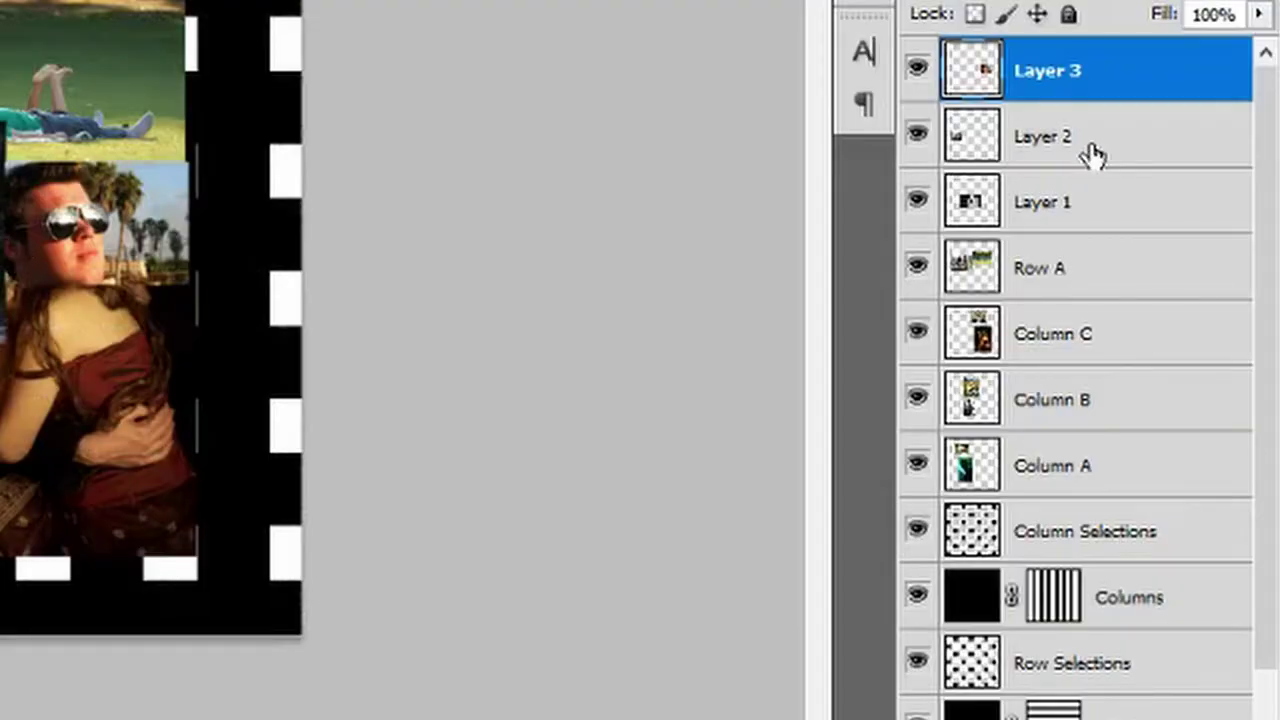
- Merge Layer 3, Layer 2 and Layer 1 above Row A and rename the merged layer Row B
shift+click(1080, 148)
shift+click(1087, 206)
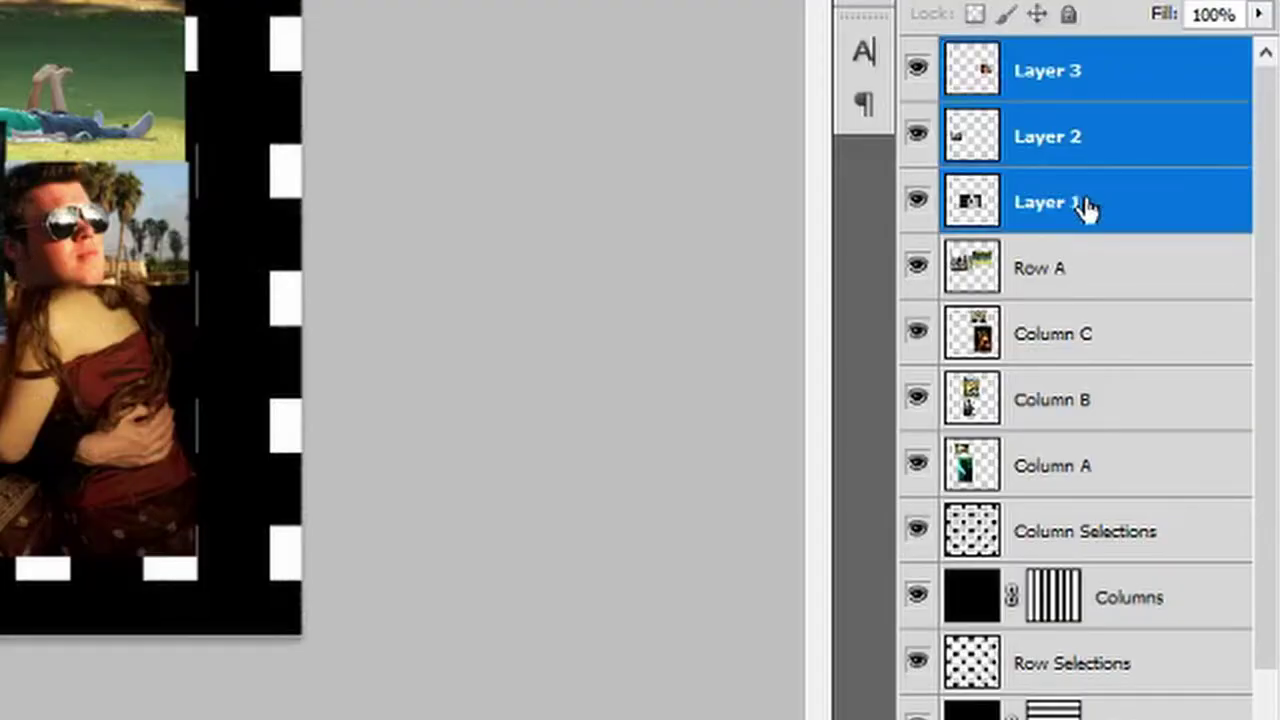
right_click(1086, 206)
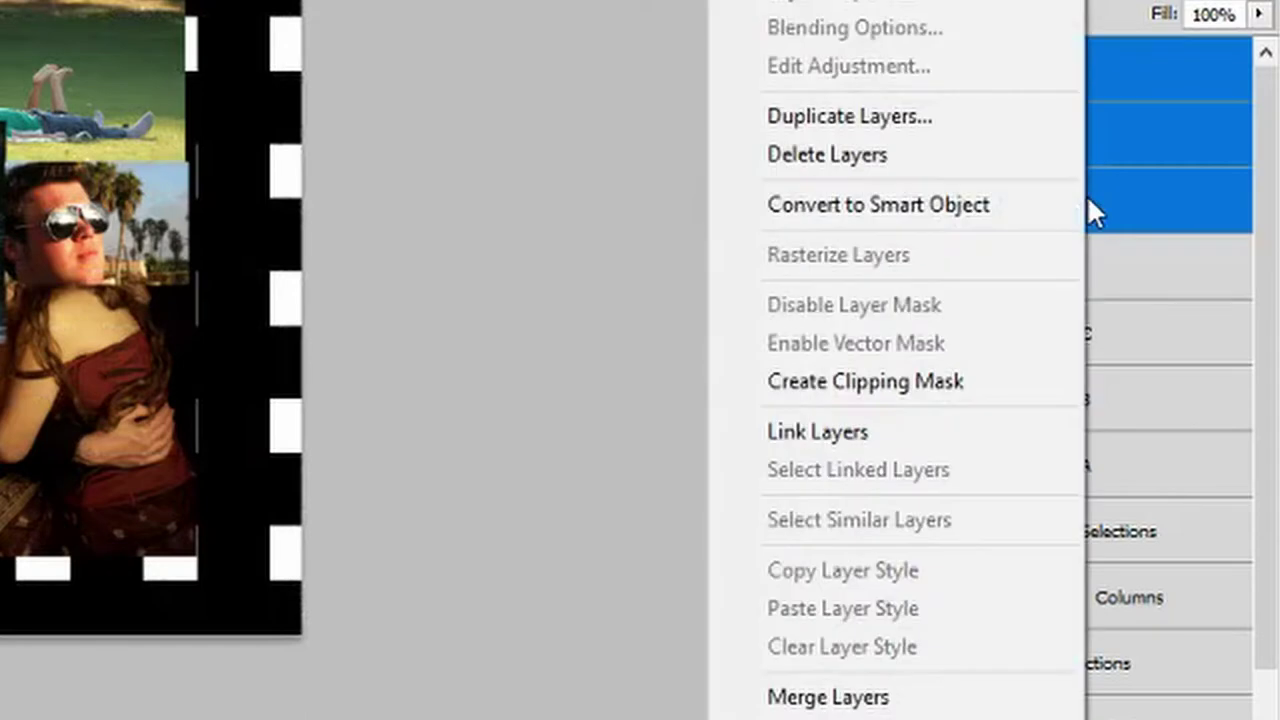
click(843, 697)
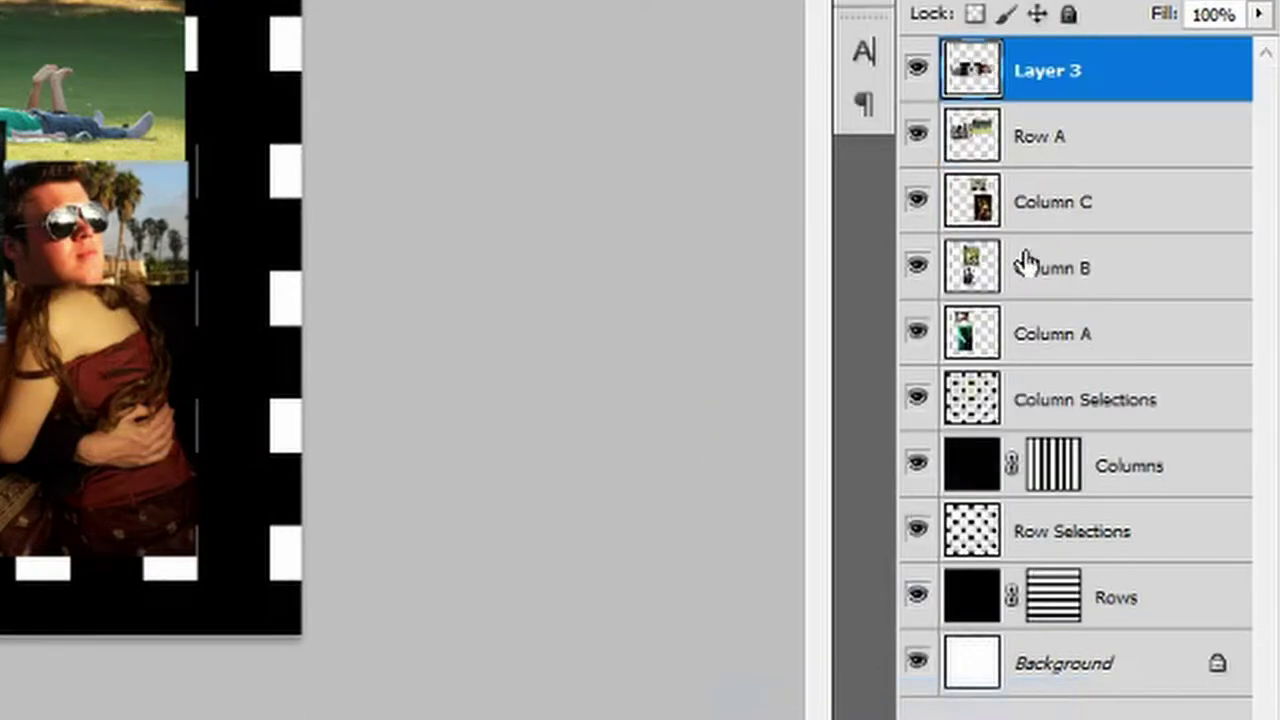
double_click(1048, 72)
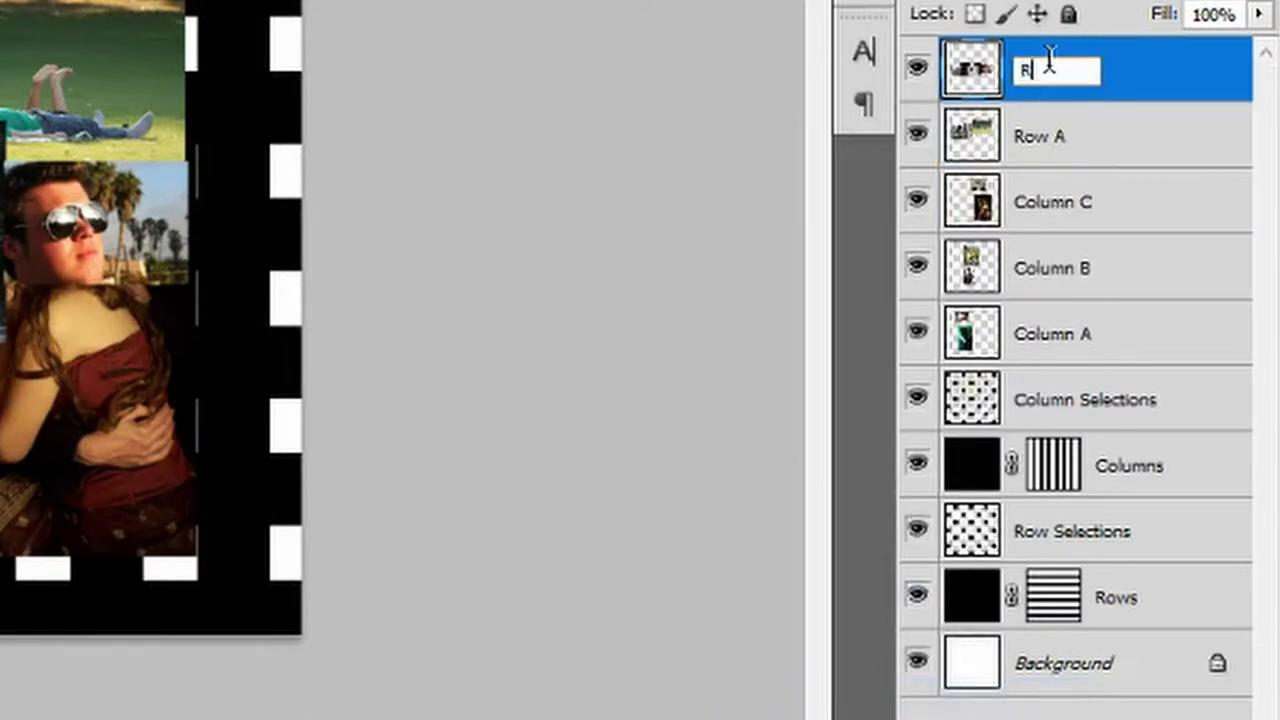
key(Return)
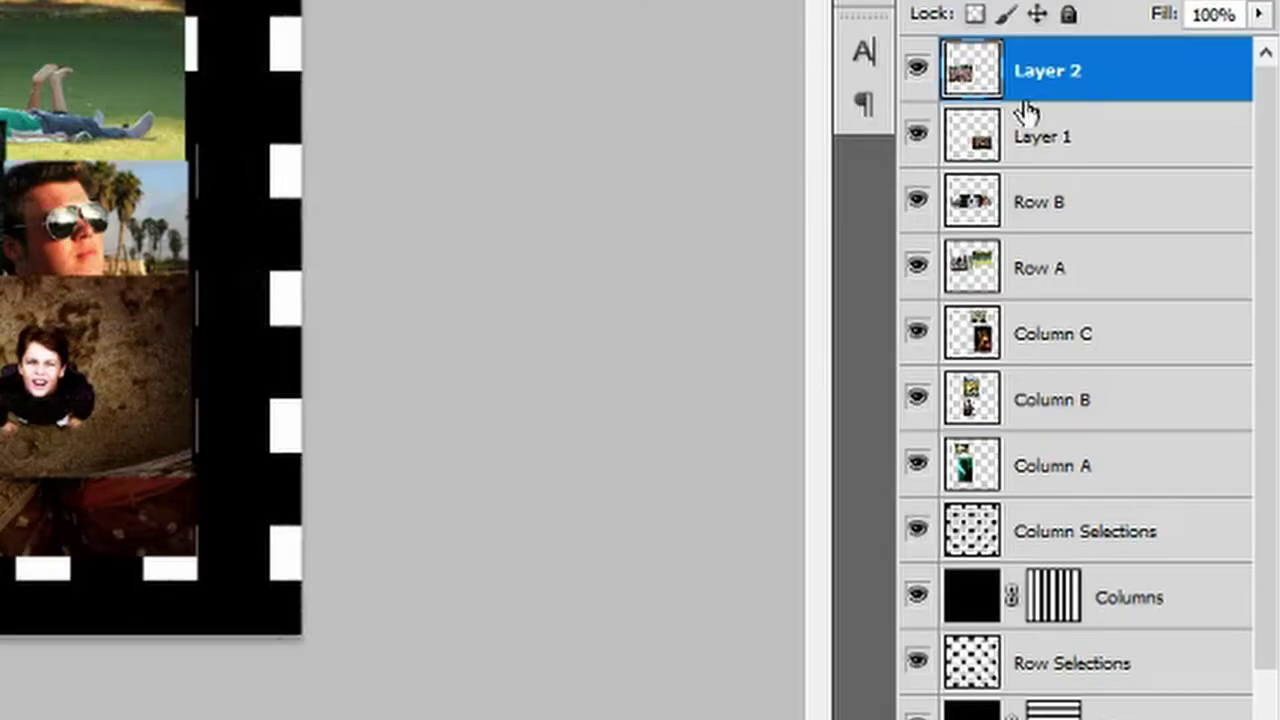
- Merge the two photo layers above Row B into one layer named Row C
shift+click(1083, 140)
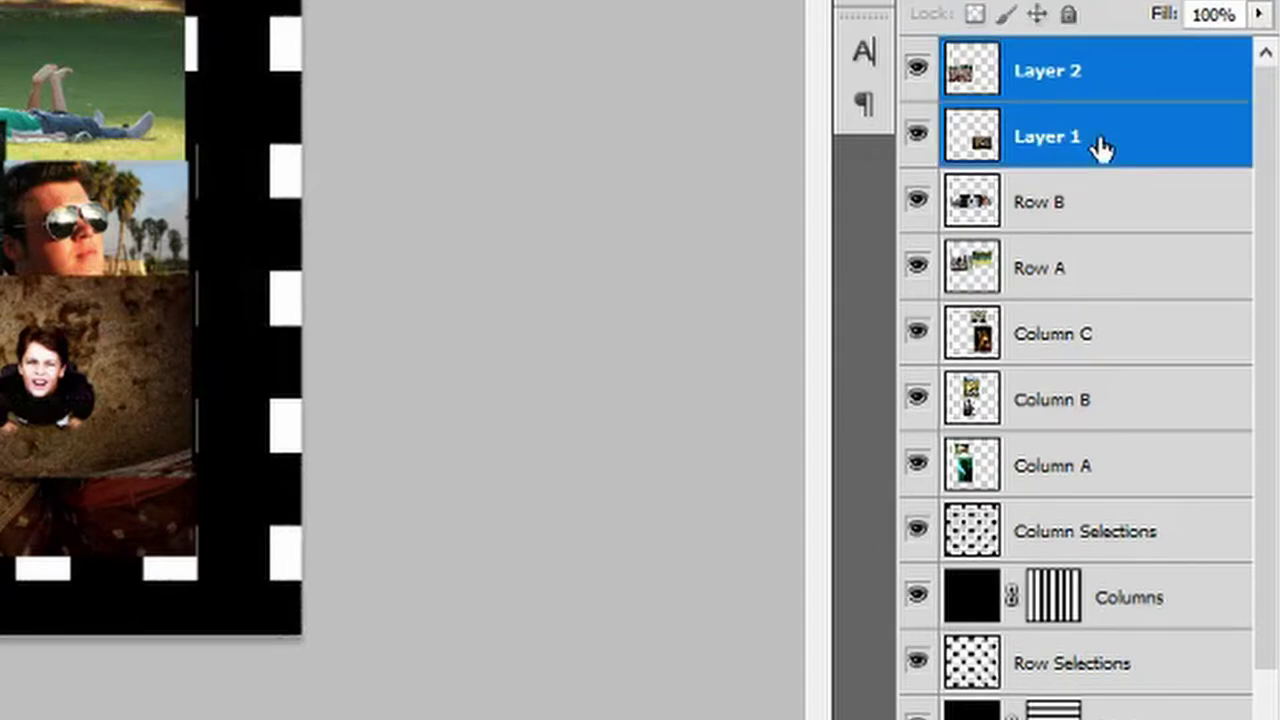
right_click(1100, 146)
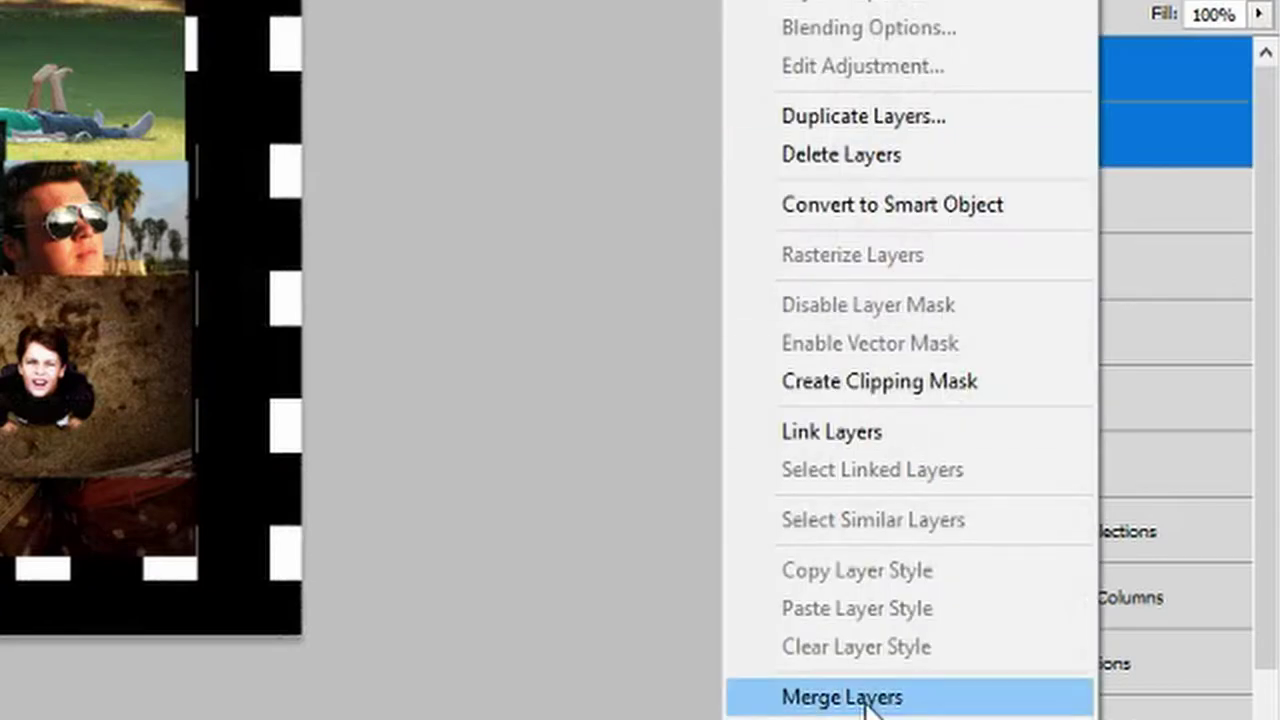
click(385, 697)
double_click(1040, 72)
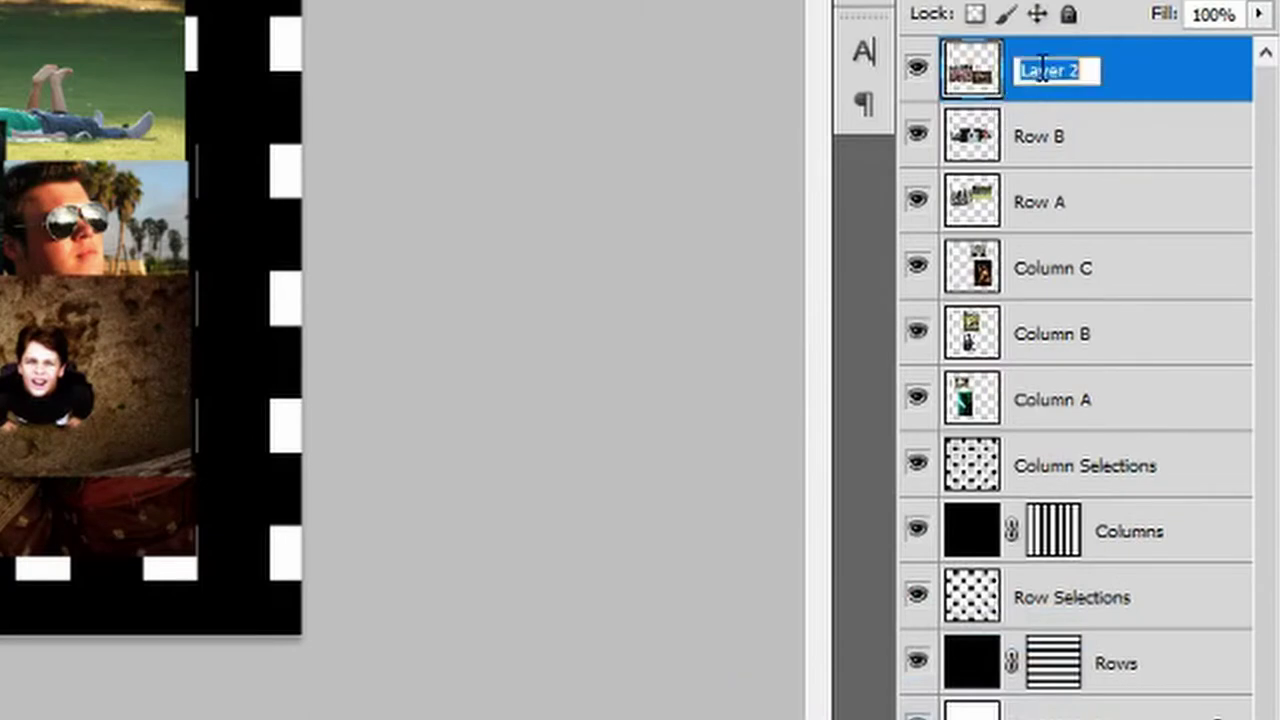
text(Row C)
key(Return)
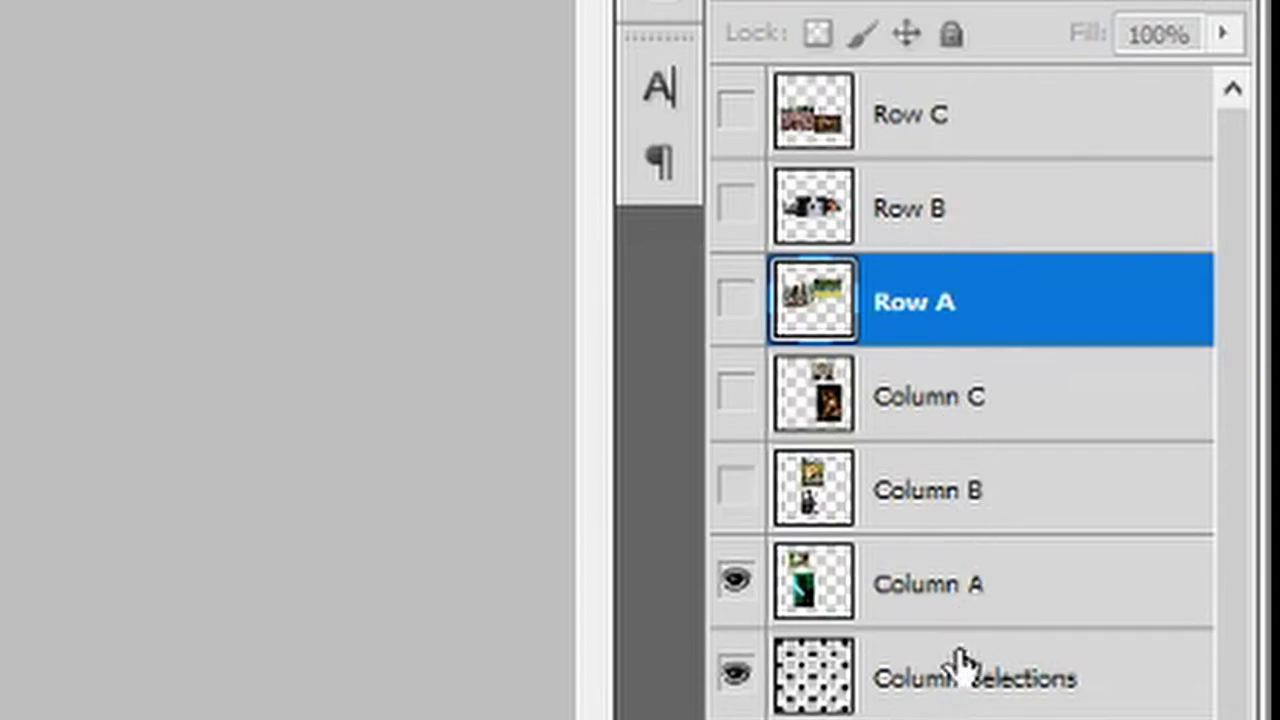
- On the Column A layer, delete the photo areas outside the vertical strips using the inverted Columns mask selection, and deselect
click(915, 580)
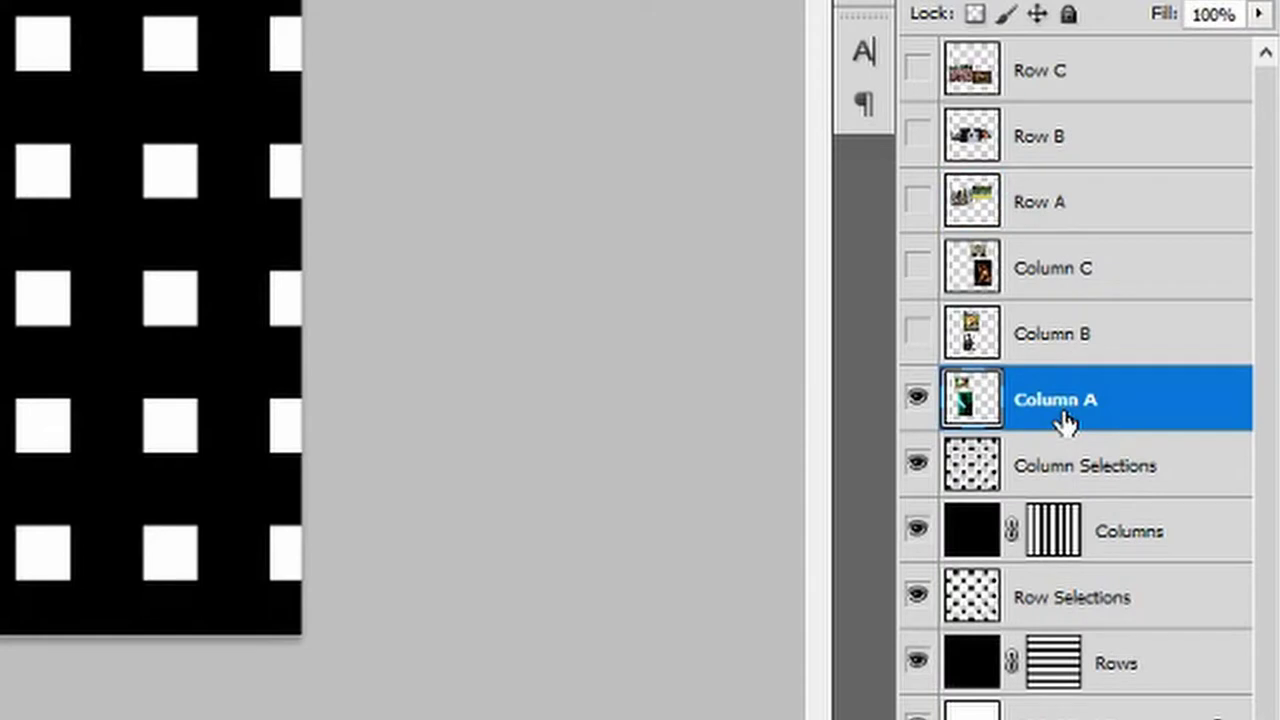
ctrl+click(1060, 548)
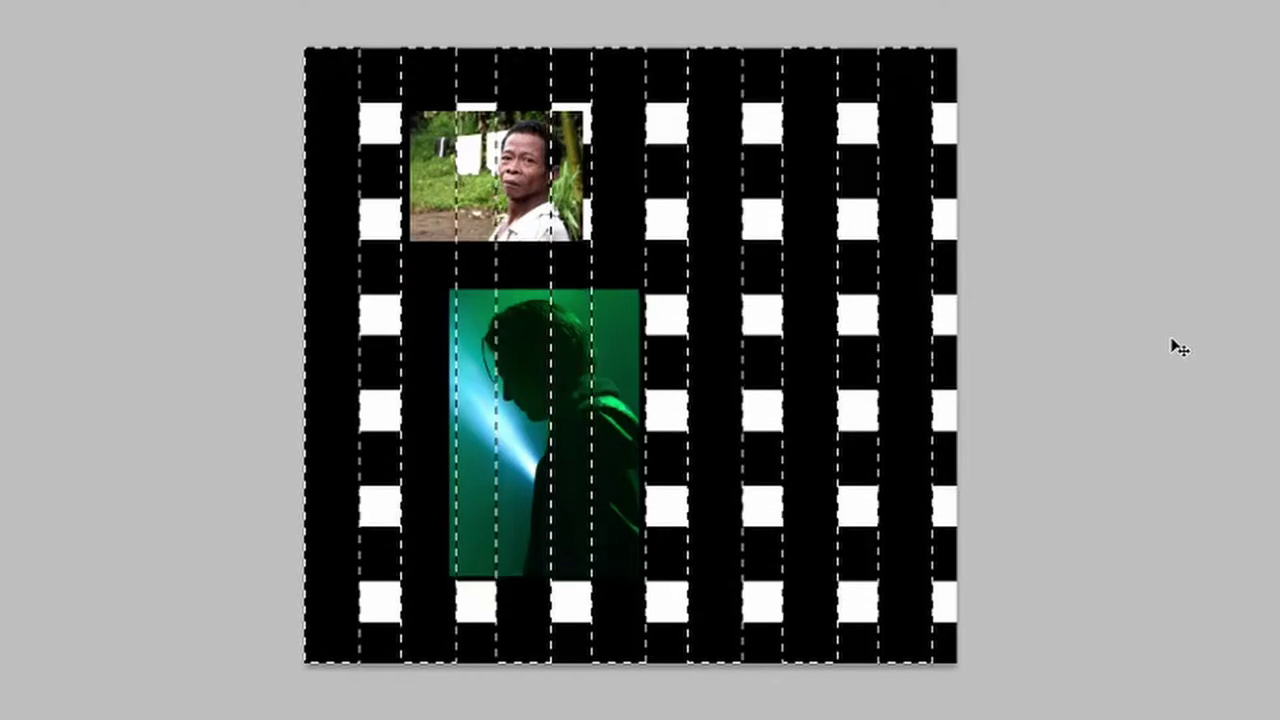
key(Delete)
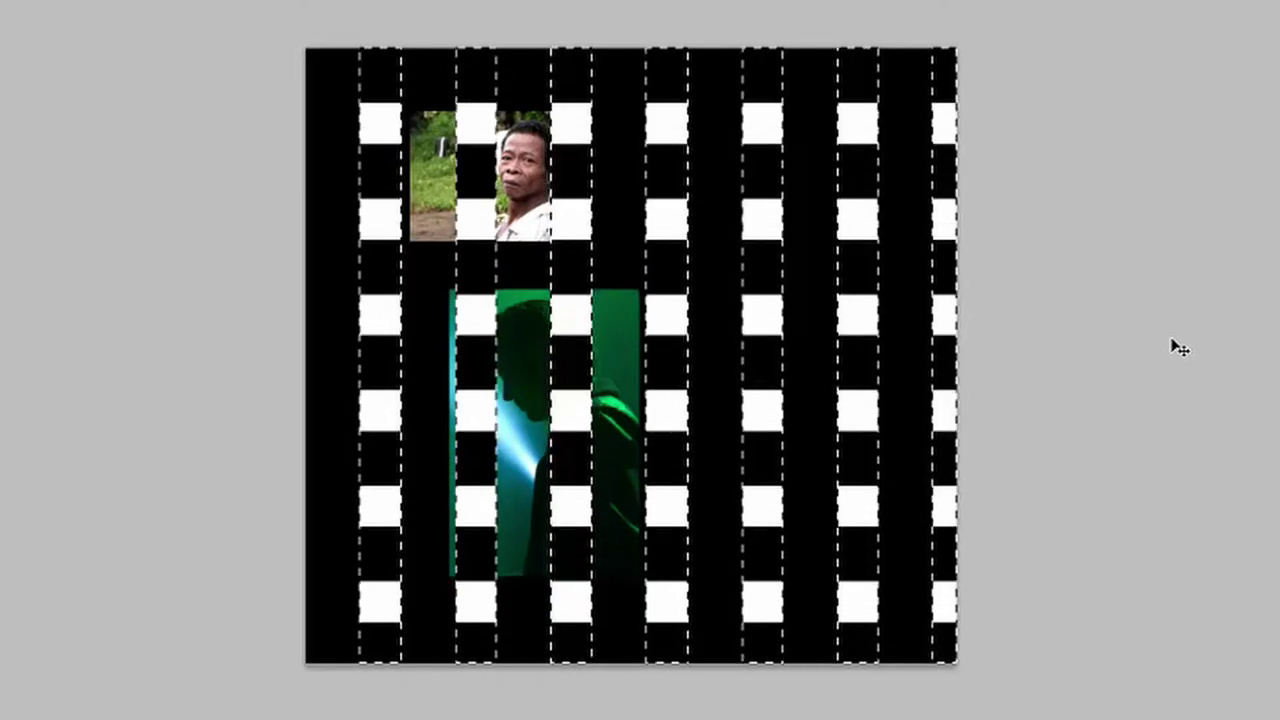
key(ctrl+d)
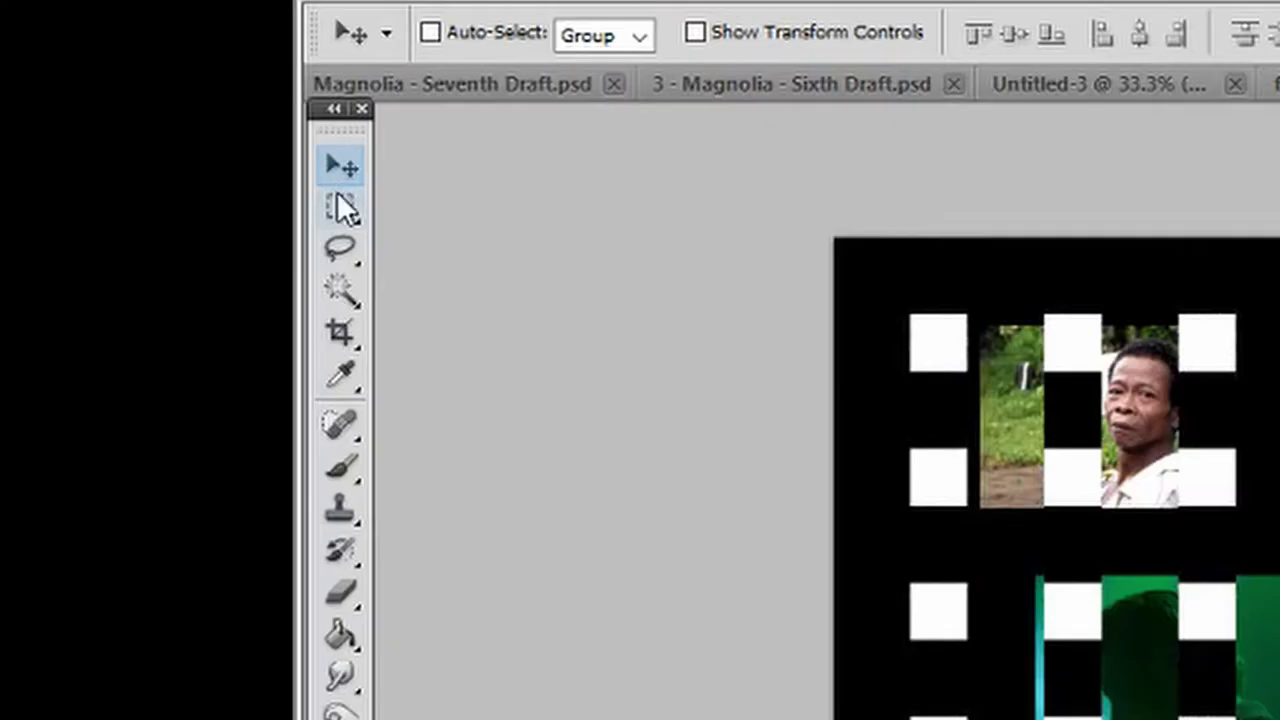
- Select the leftmost strip of the Column A photos with the Rectangular Marquee tool, delete it and deselect
key(m)
drag(390, 75, 466, 590)
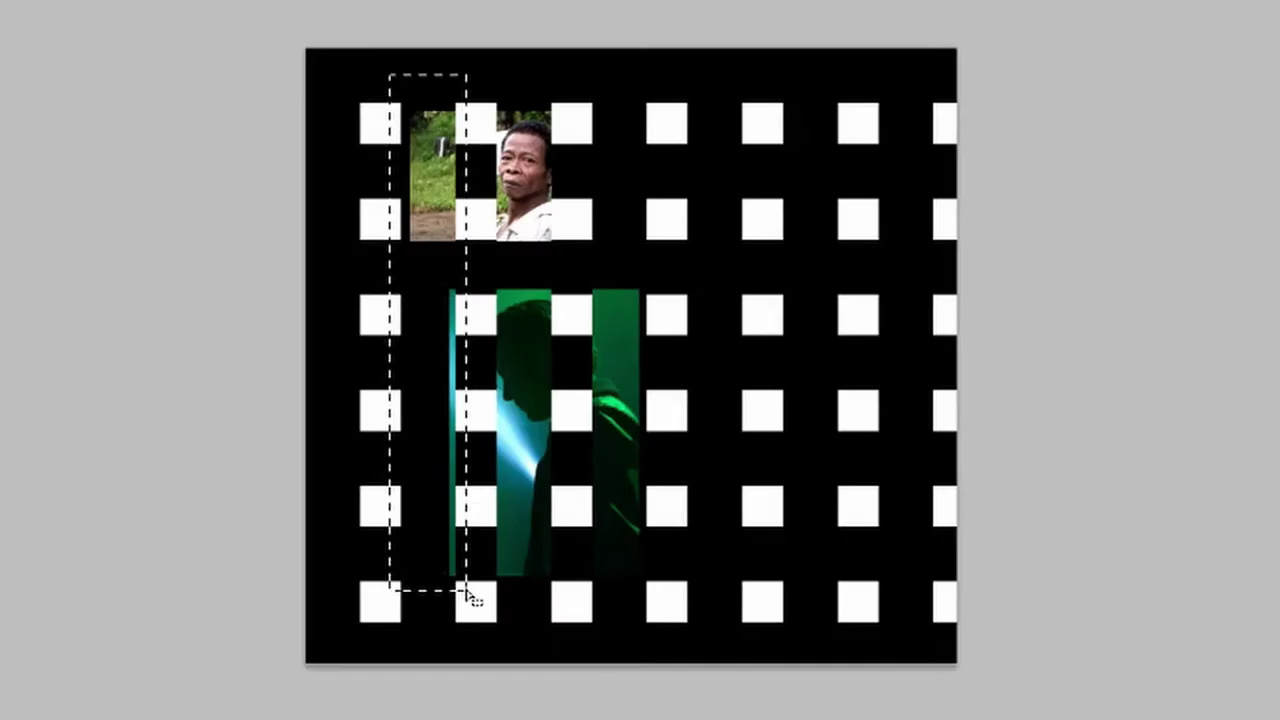
key(Delete)
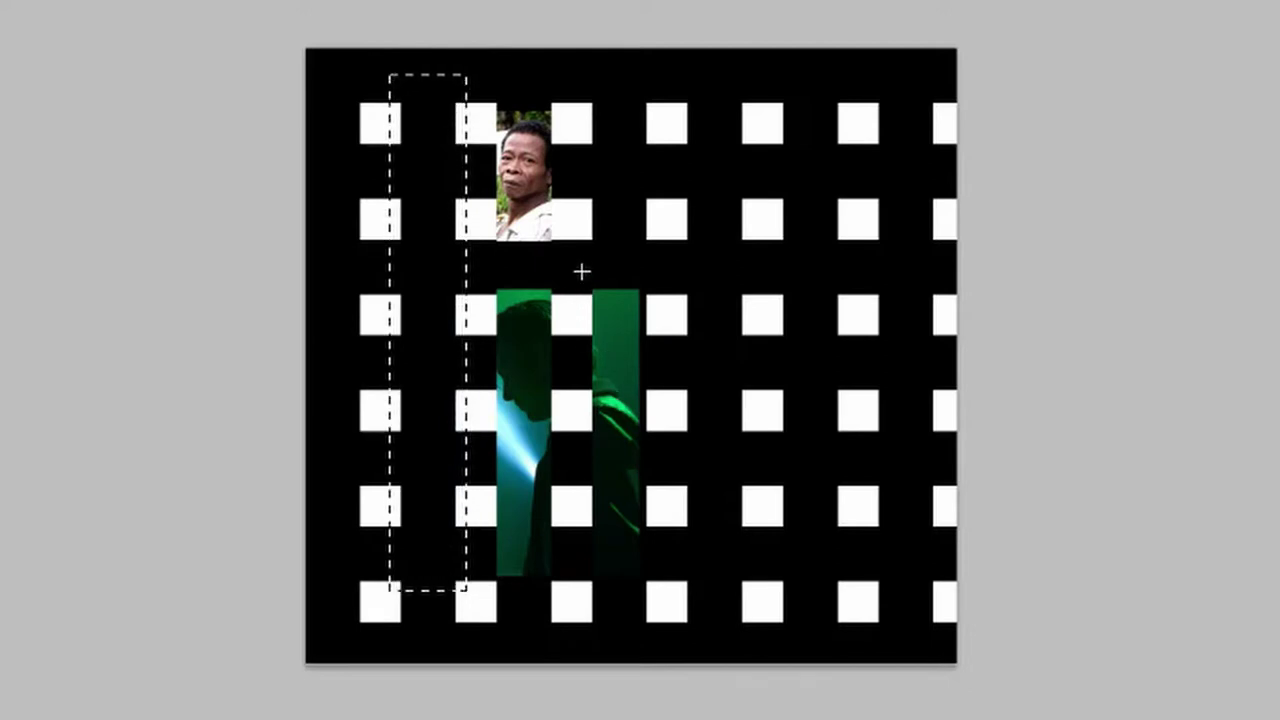
key(ctrl+d)
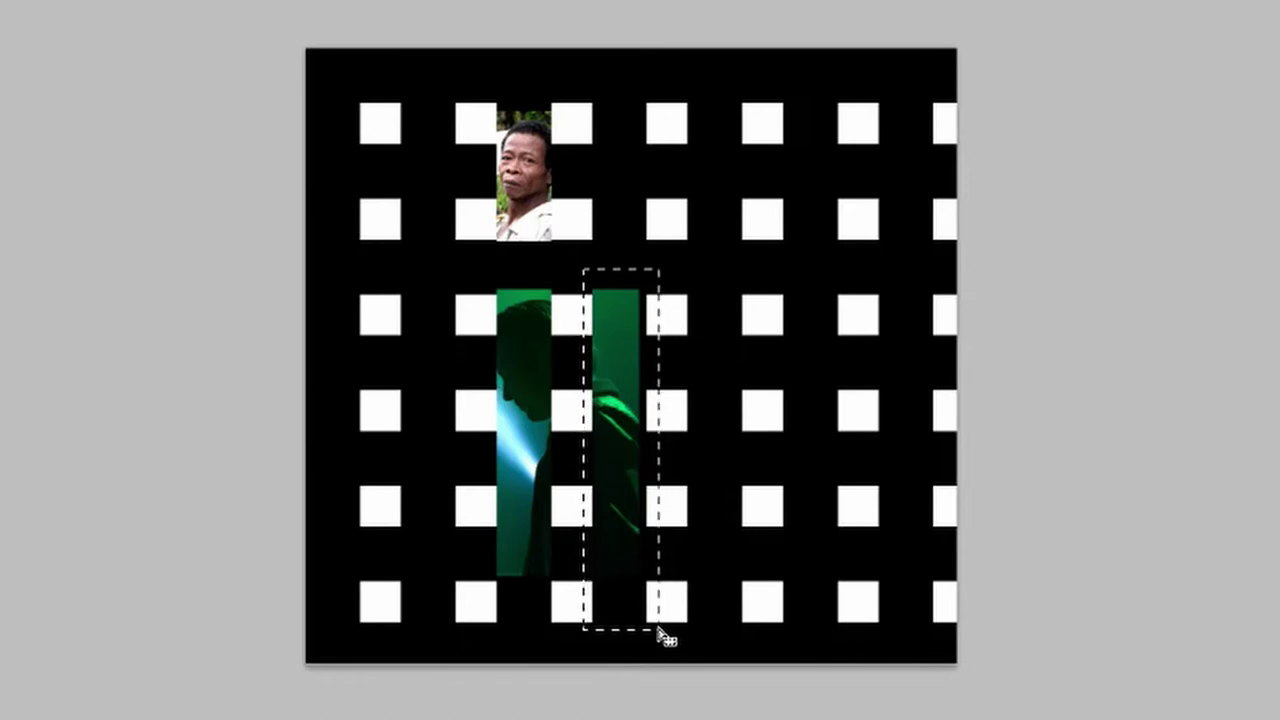
- Delete the rightmost strip of the Column A photos inside the marquee selection and deselect
key(Delete)
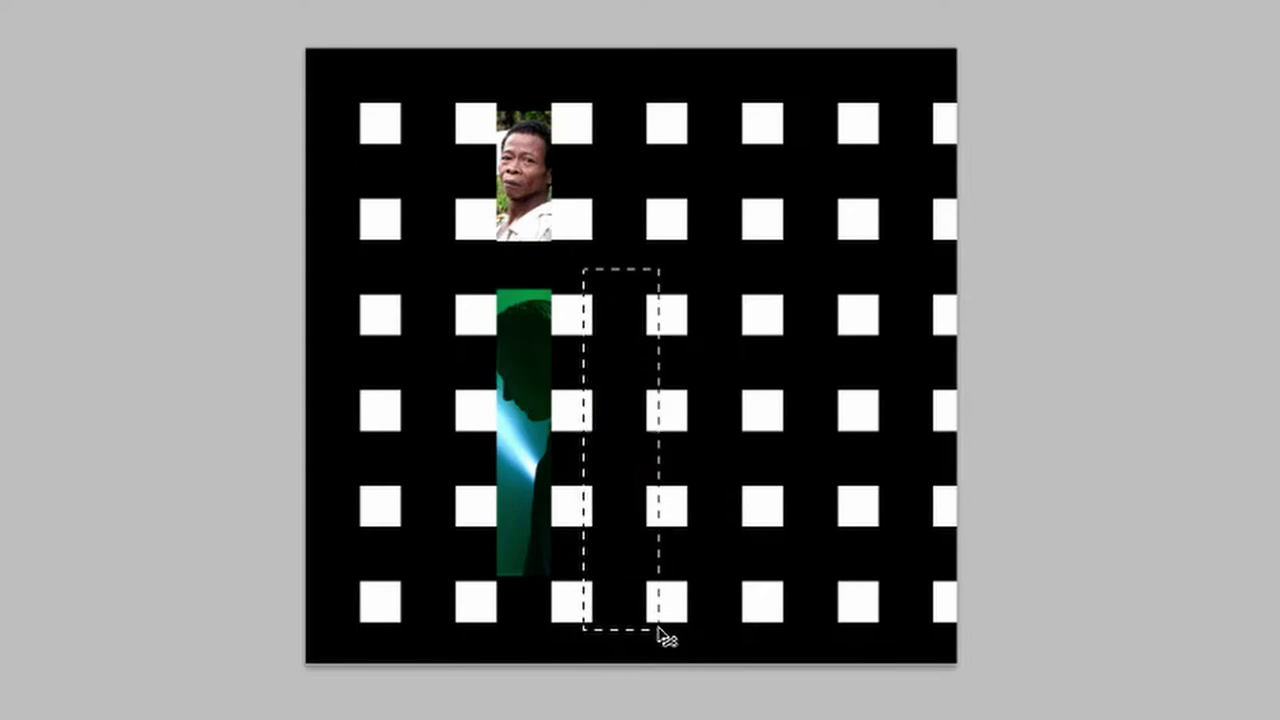
click(659, 628)
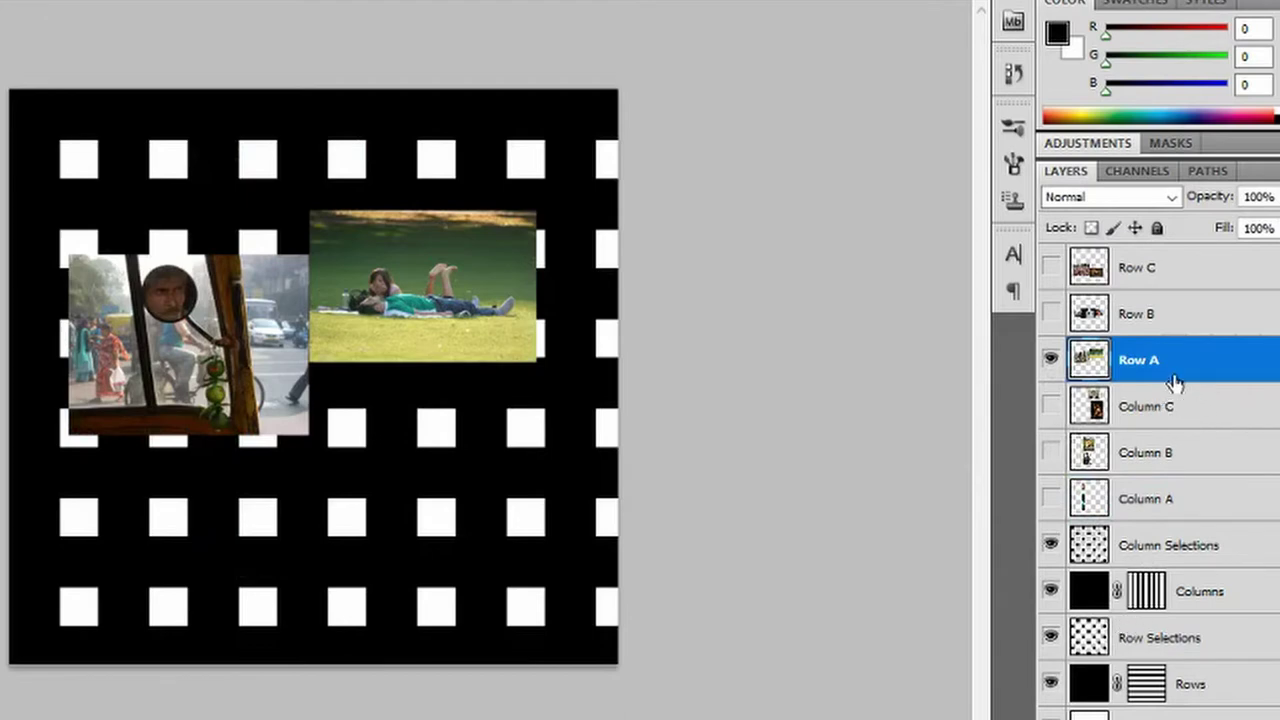
- On the Row A layer, load the Rows mask as a selection, delete the photo areas between the horizontal strips, and deselect
ctrl+click(1148, 688)
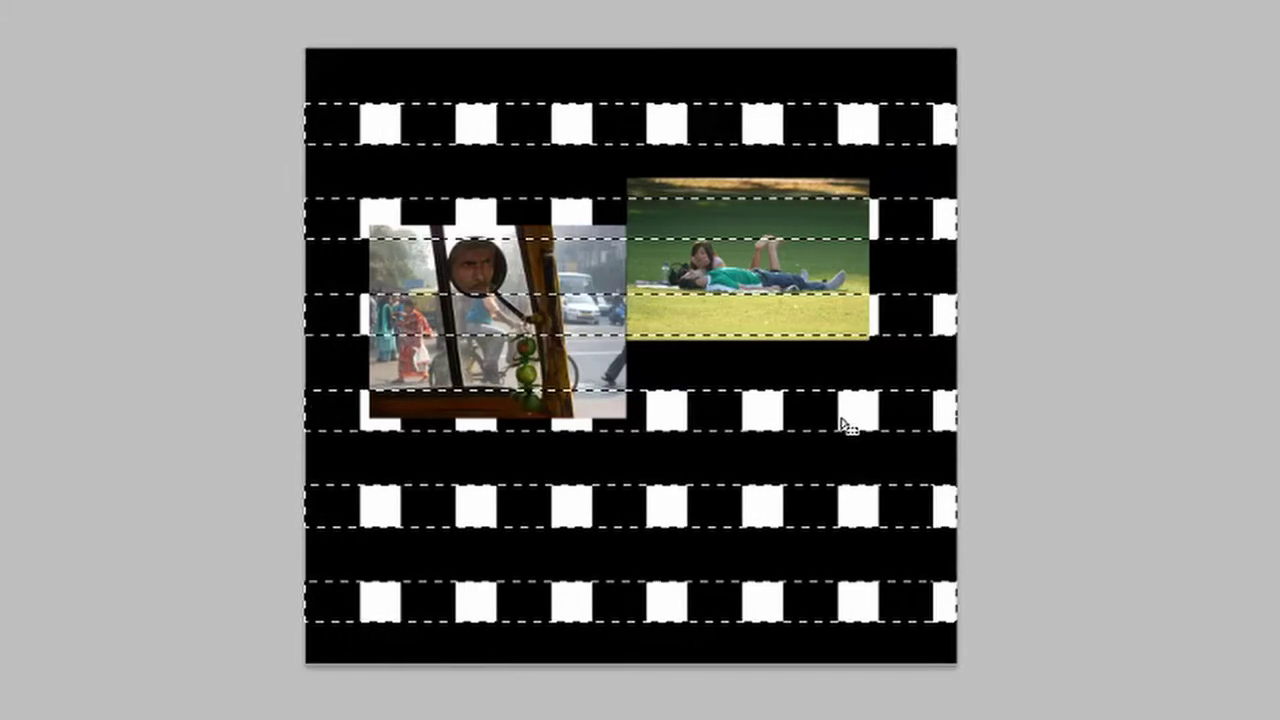
key(Delete)
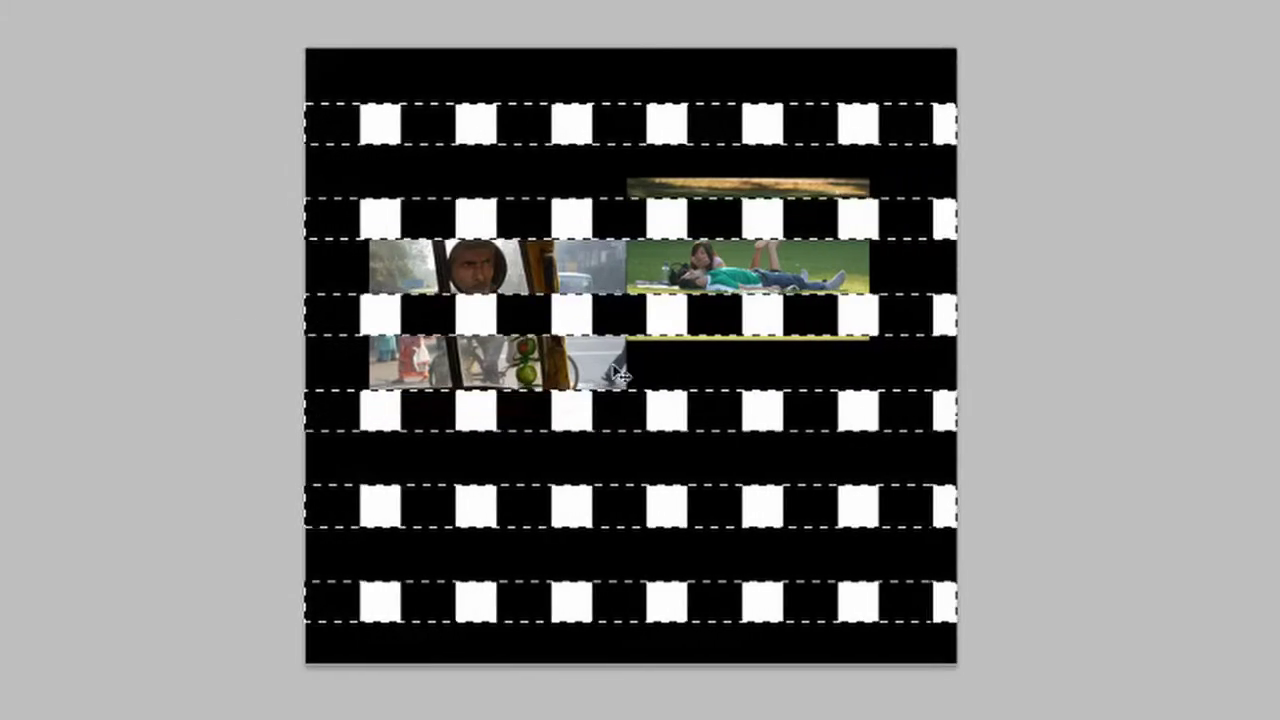
key(ctrl+d)
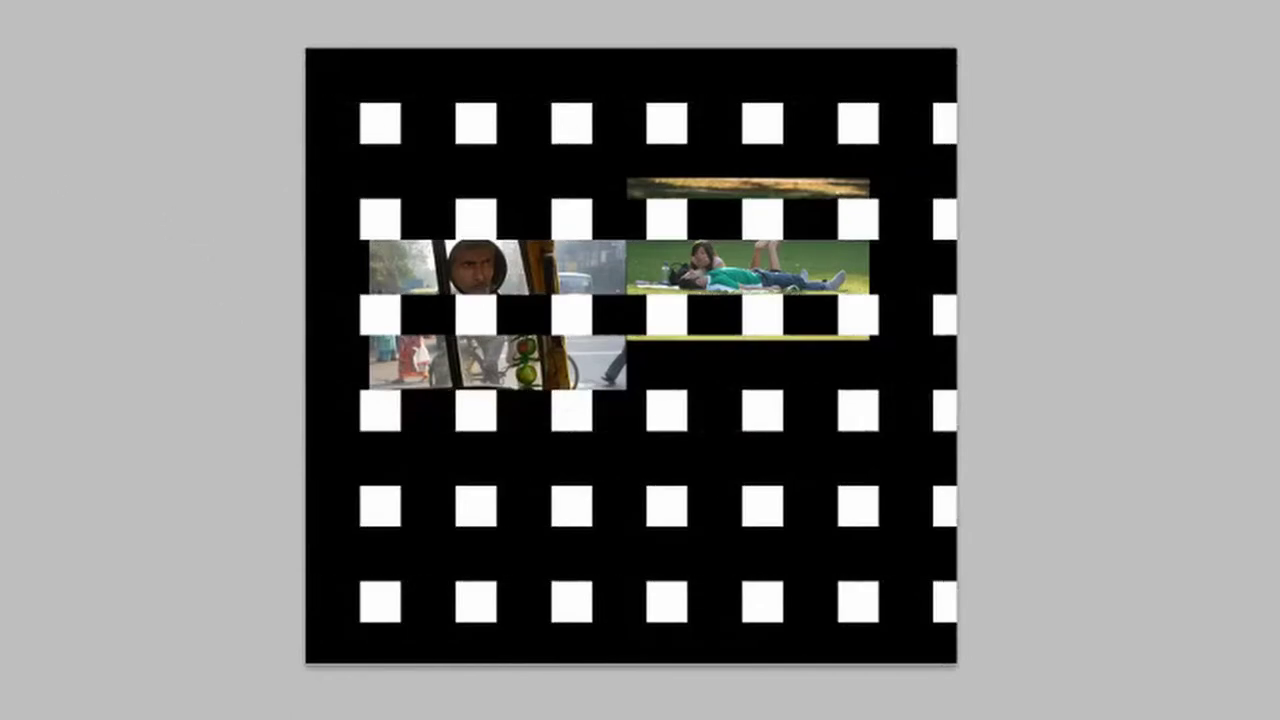
- With the Rectangular Marquee tool, select and delete the thin top strip and the lower strips of the Row A photos, leaving one row
right_click(2, 24)
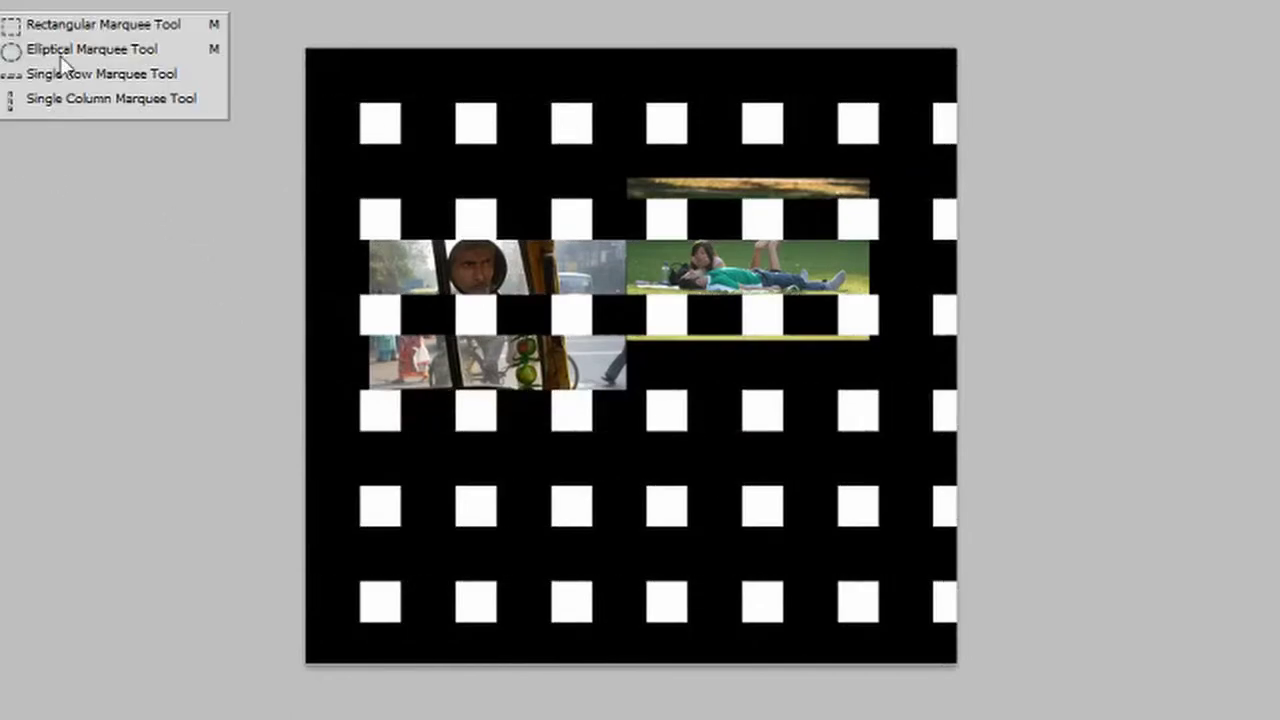
click(127, 28)
drag(594, 157, 913, 221)
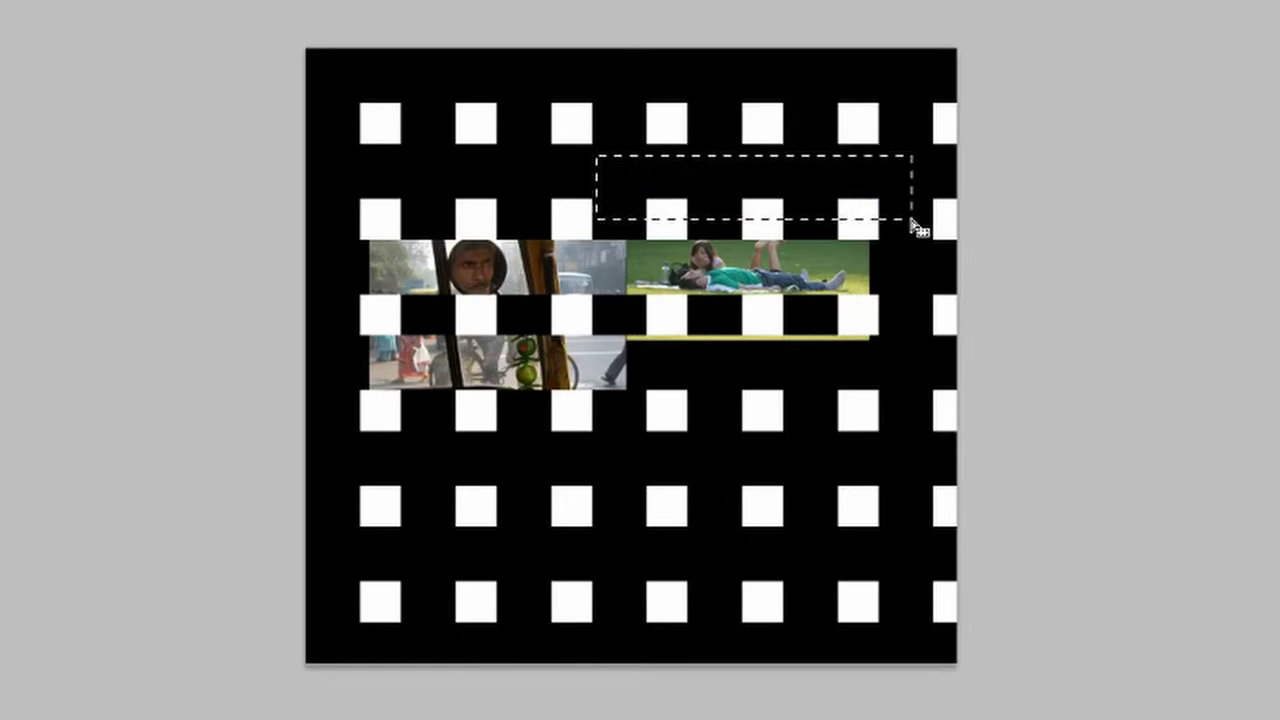
click(865, 322)
drag(352, 388, 332, 411)
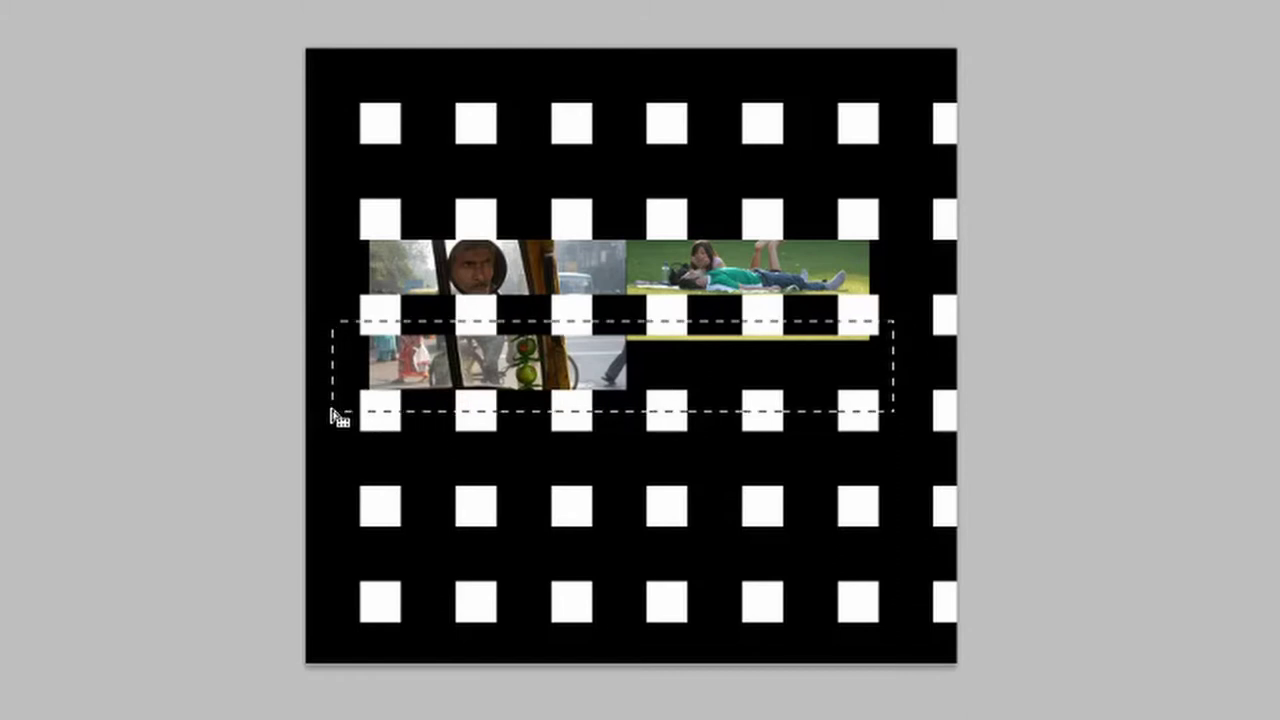
key(Delete)
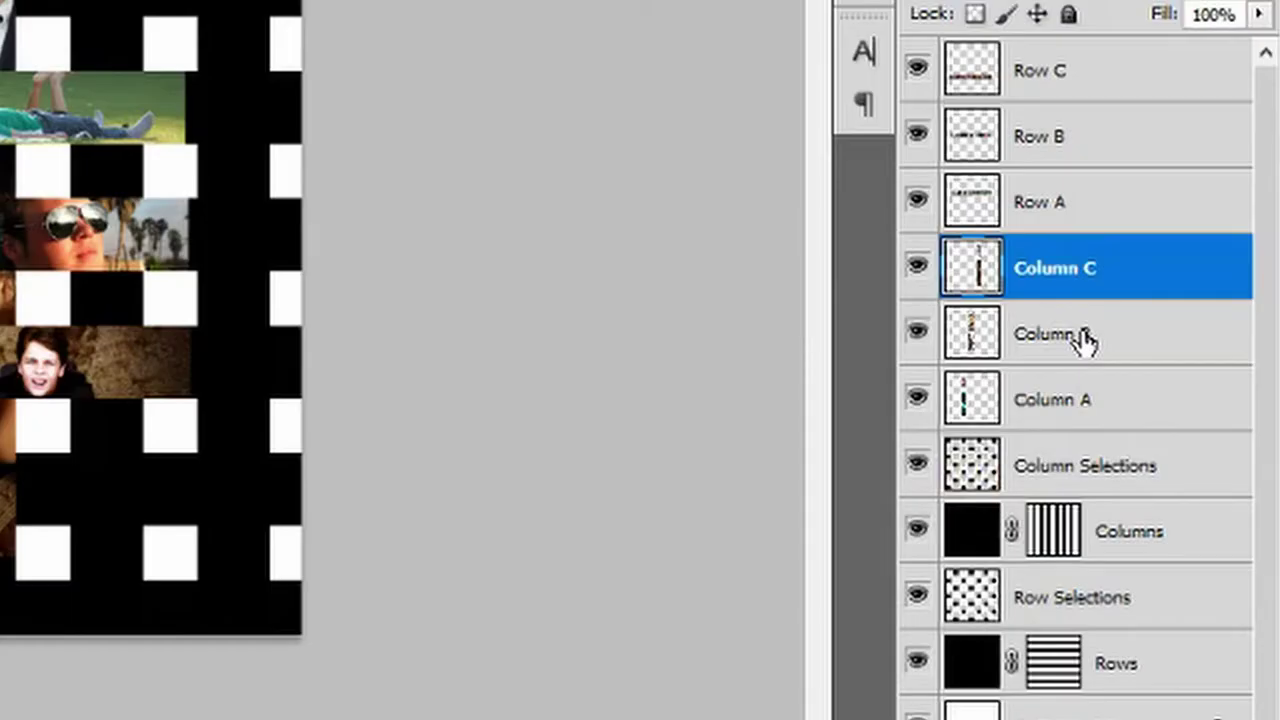
- Merge Column A, B and C into a layer named Picture Columns, and Row A, B and C into one named Picture Rows
ctrl+click(1080, 340)
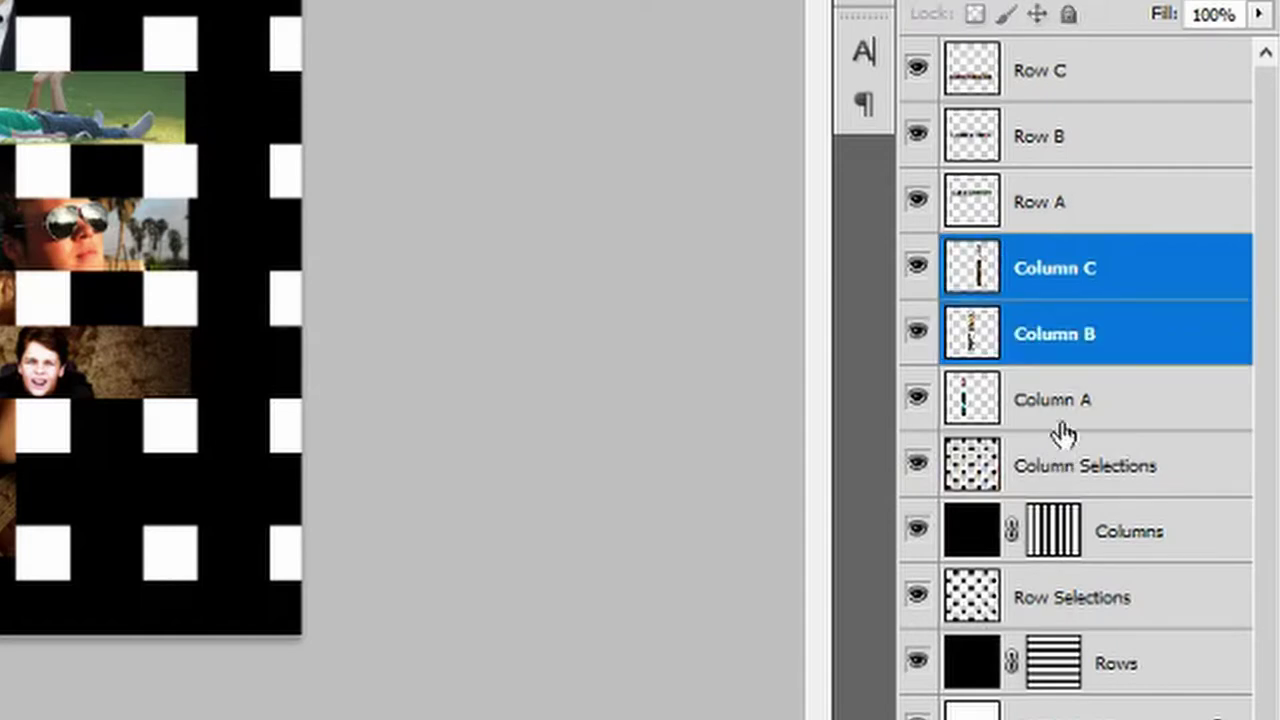
ctrl+click(1064, 408)
right_click(1070, 396)
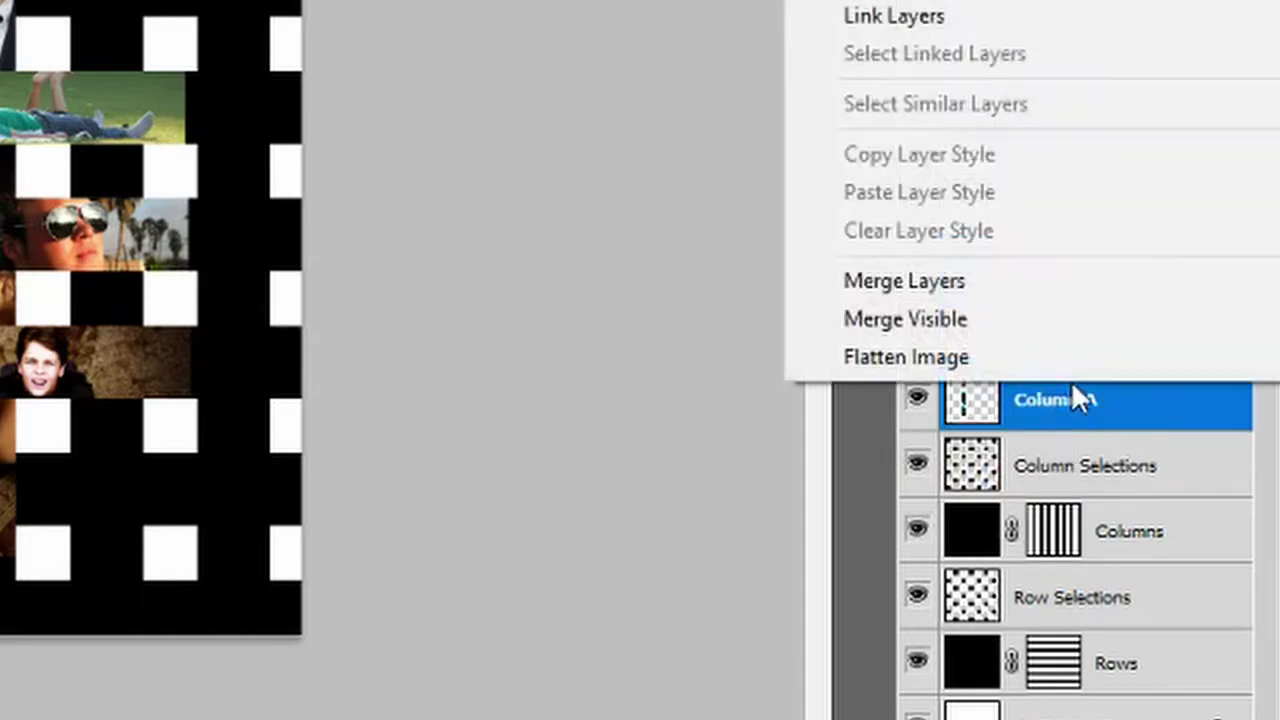
click(967, 285)
double_click(1040, 268)
text(Pictu)
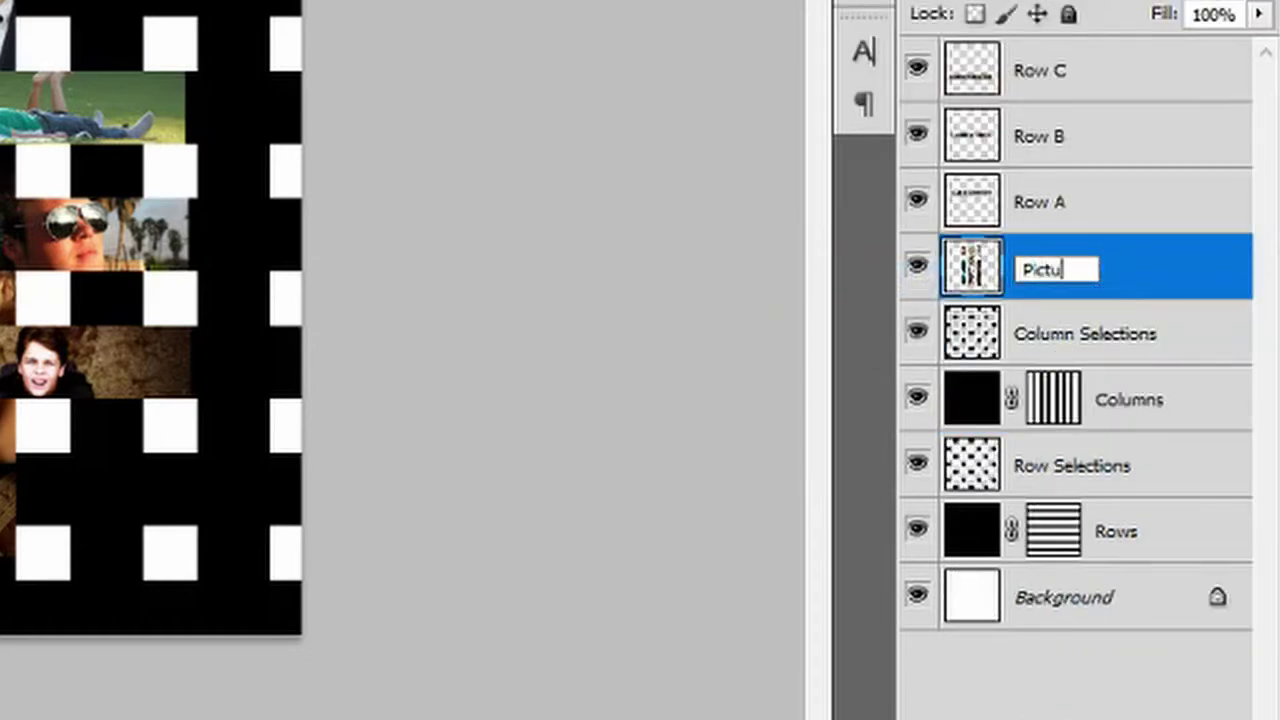
text(re Columns)
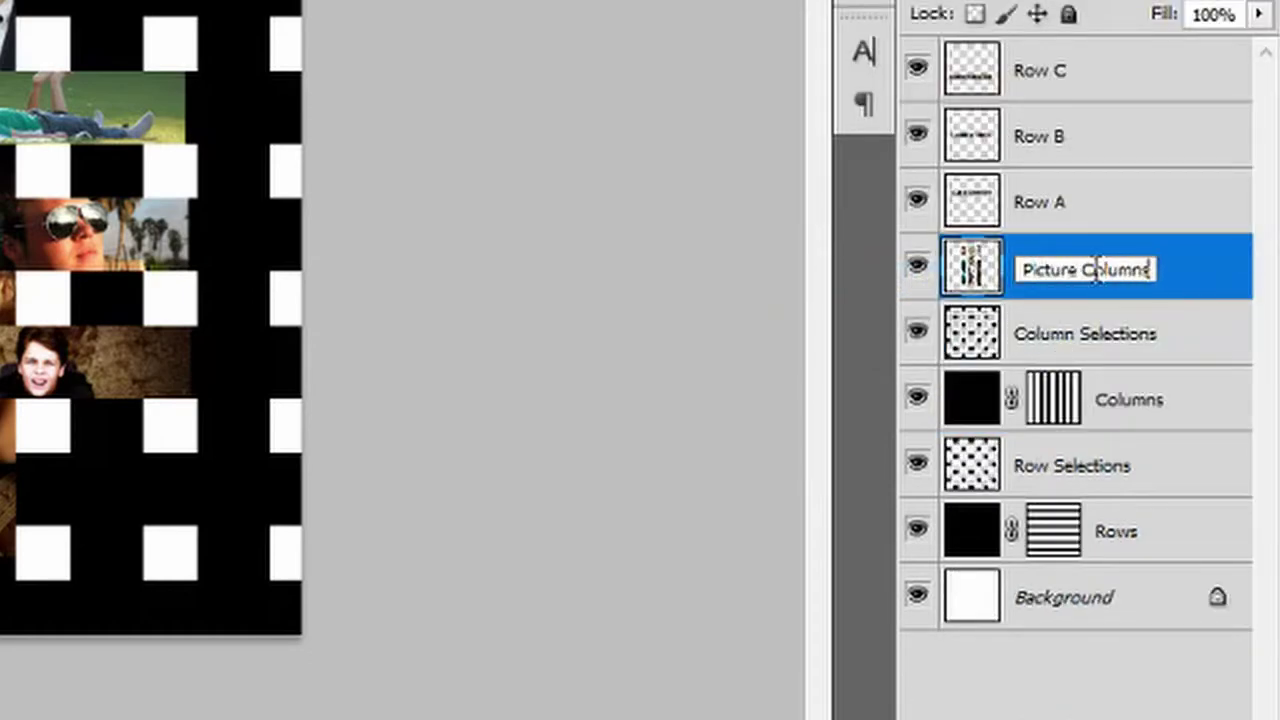
text(Picture Rows)
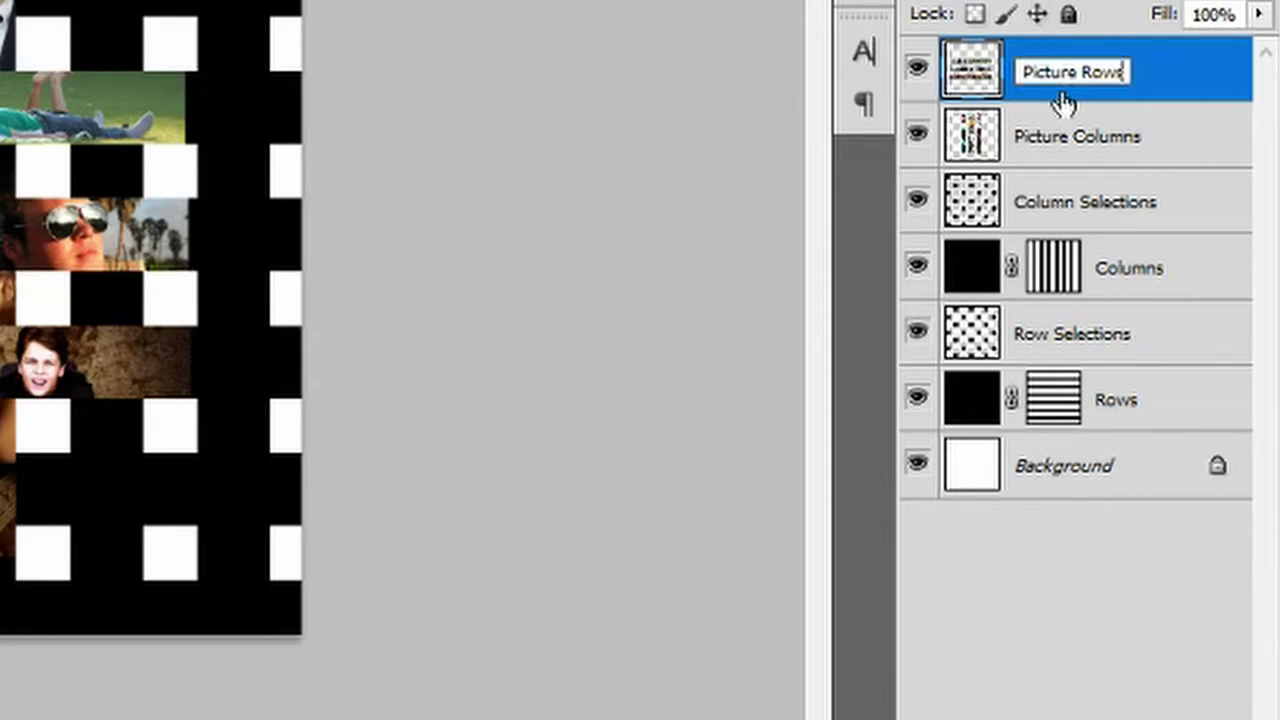
key(Return)
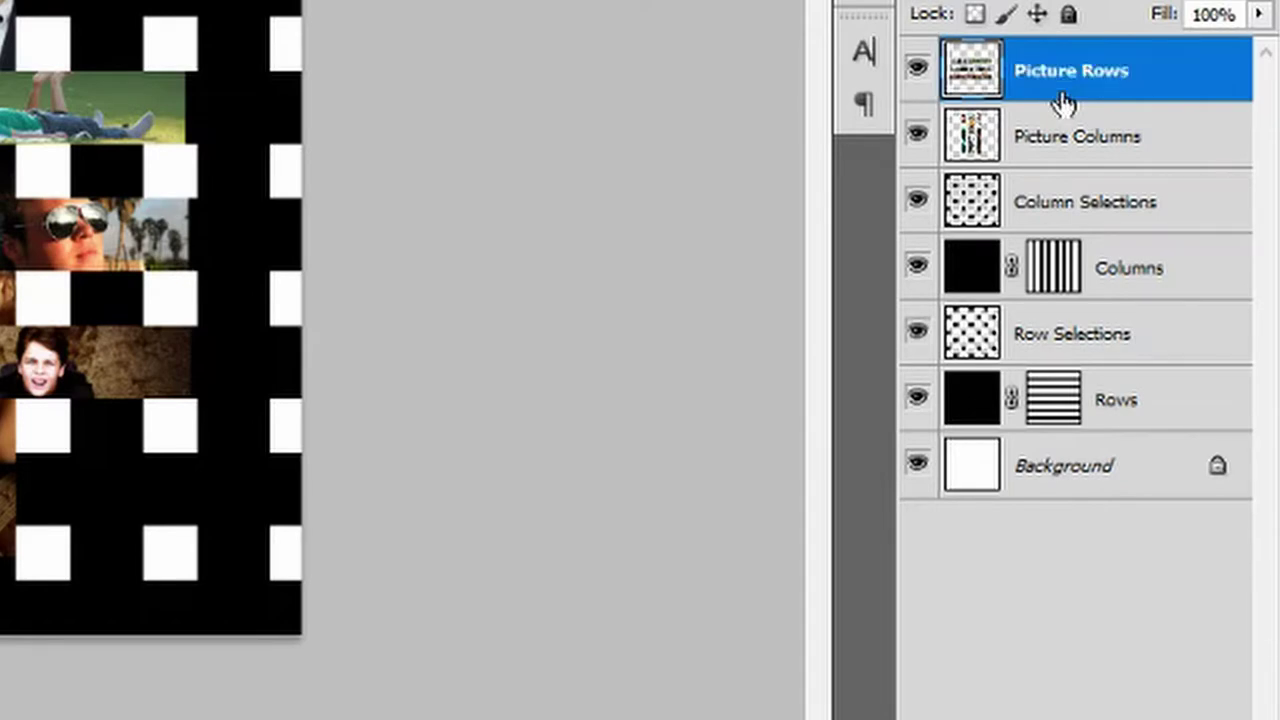
- Copy the Picture Columns areas within the Column Selections outline and paste them in place on a new layer above Picture Columns
click(1040, 150)
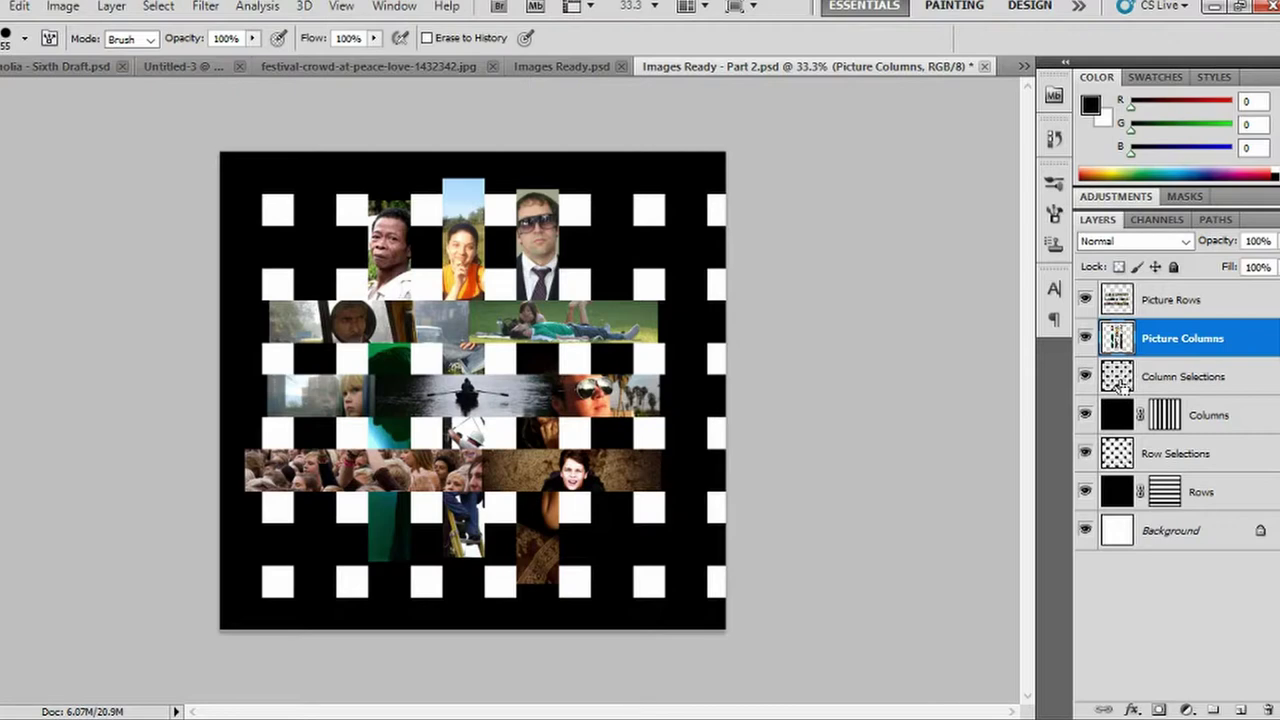
ctrl+click(1118, 380)
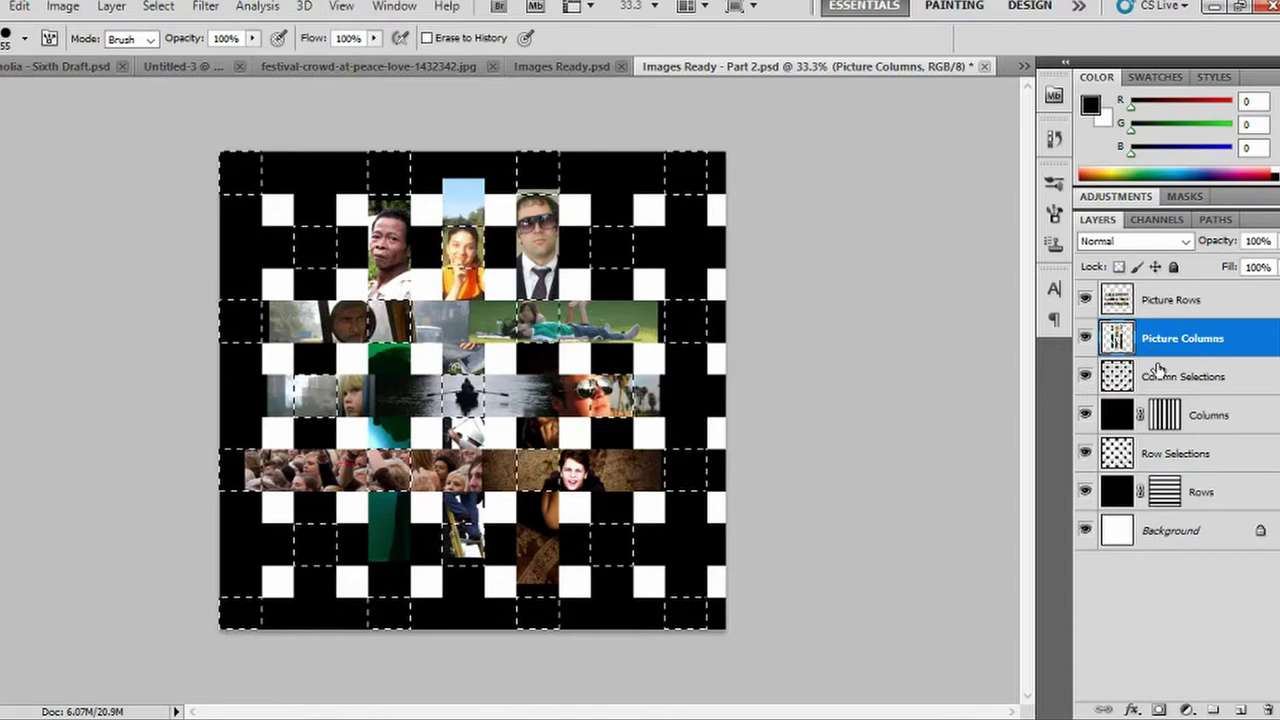
click(1240, 709)
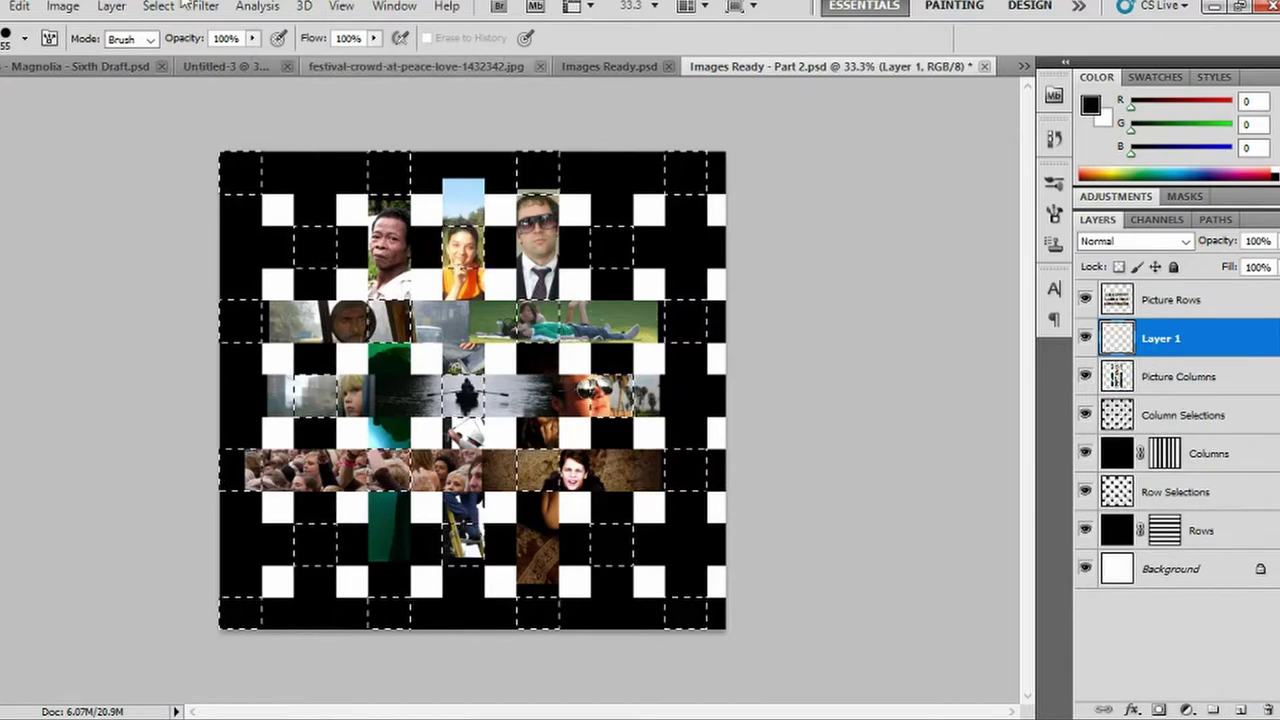
click(22, 6)
mouse_move(150, 197)
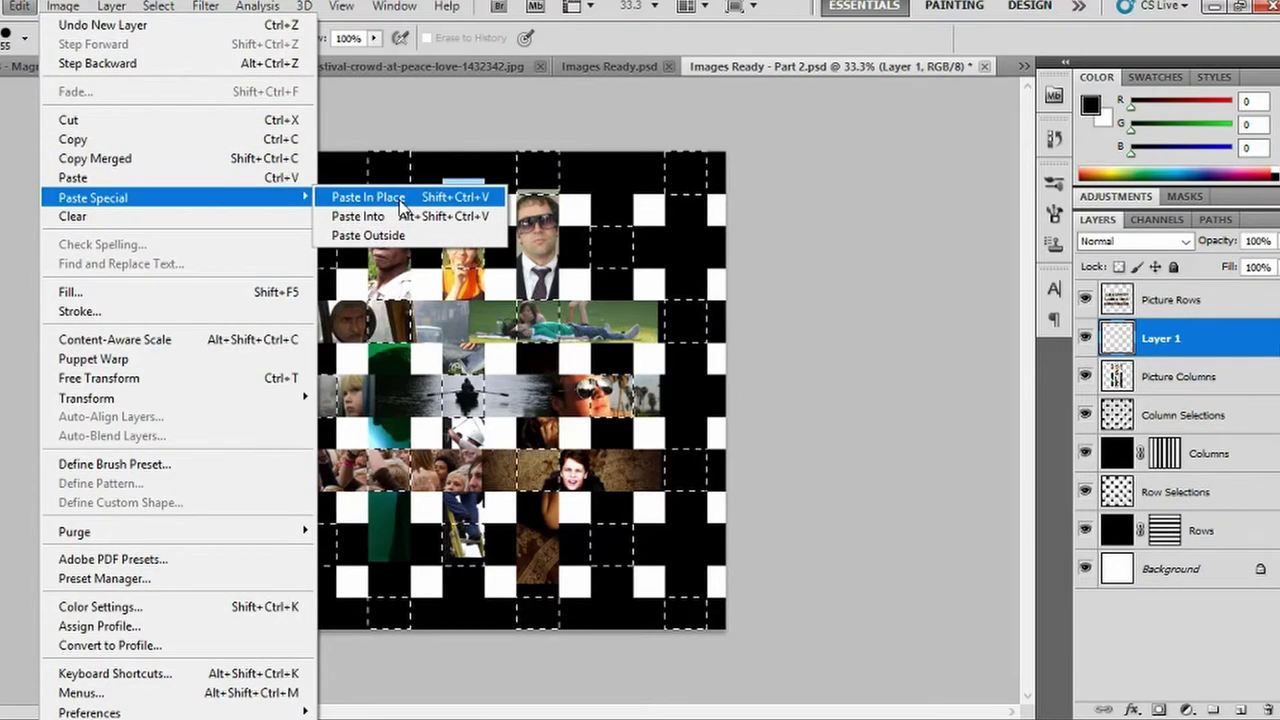
click(368, 197)
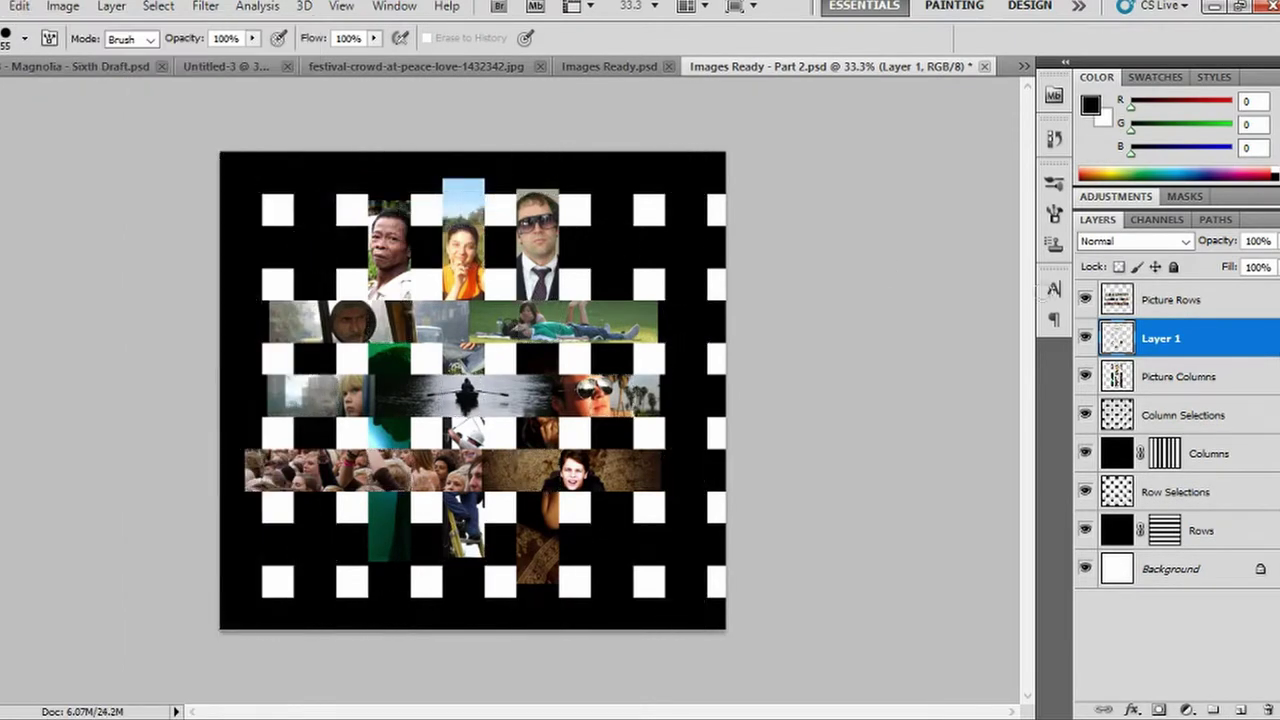
- Copy the Picture Rows areas within the Row Selections outline and paste them in place on a new layer above Picture Rows
click(1170, 300)
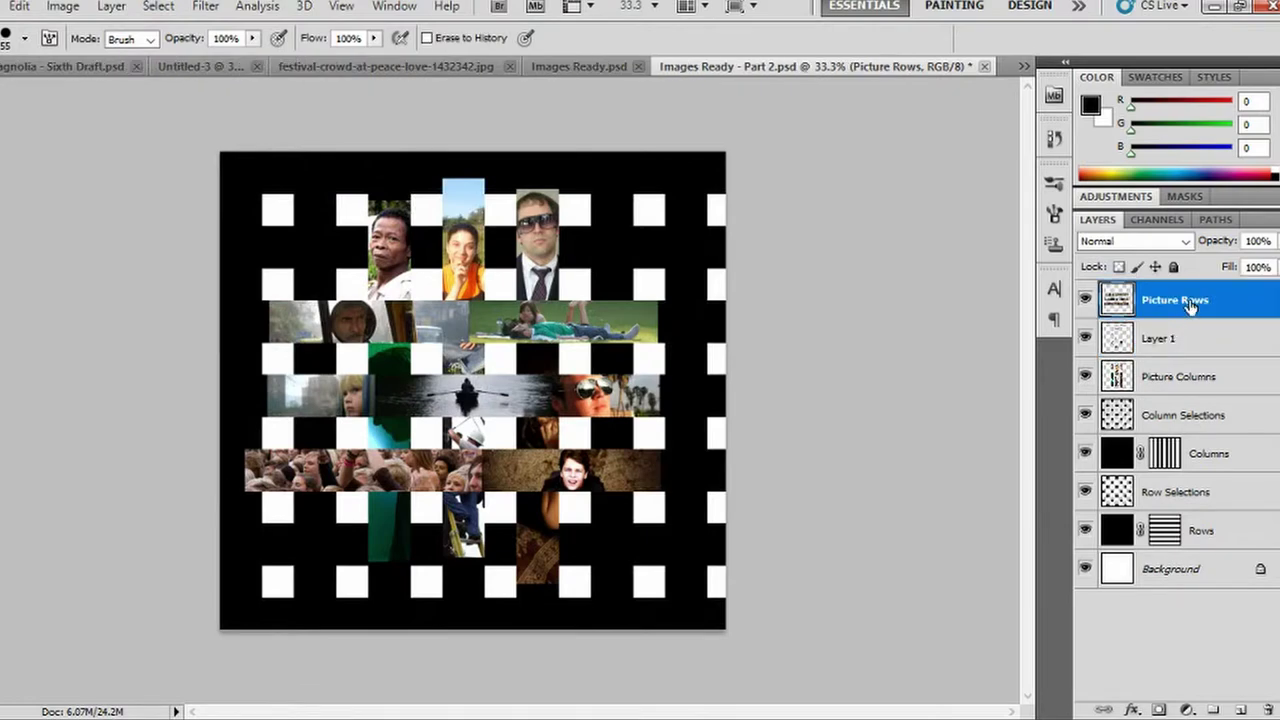
ctrl+click(1117, 495)
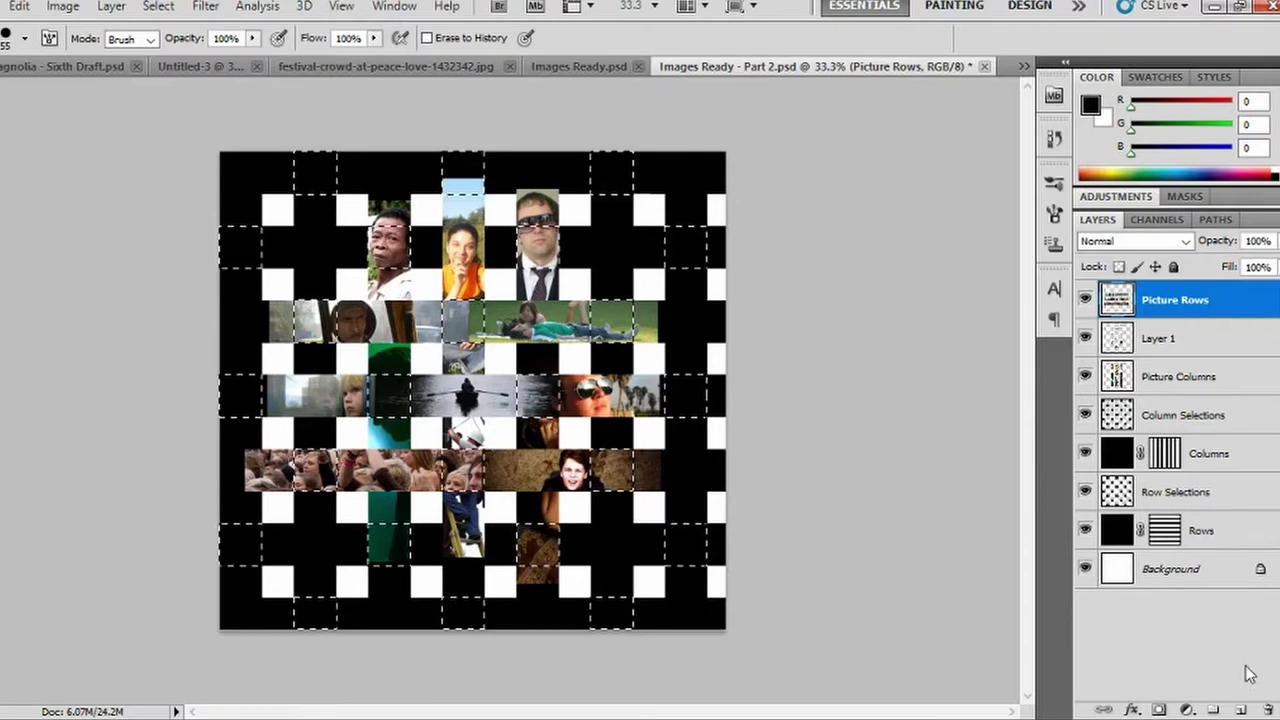
click(1240, 710)
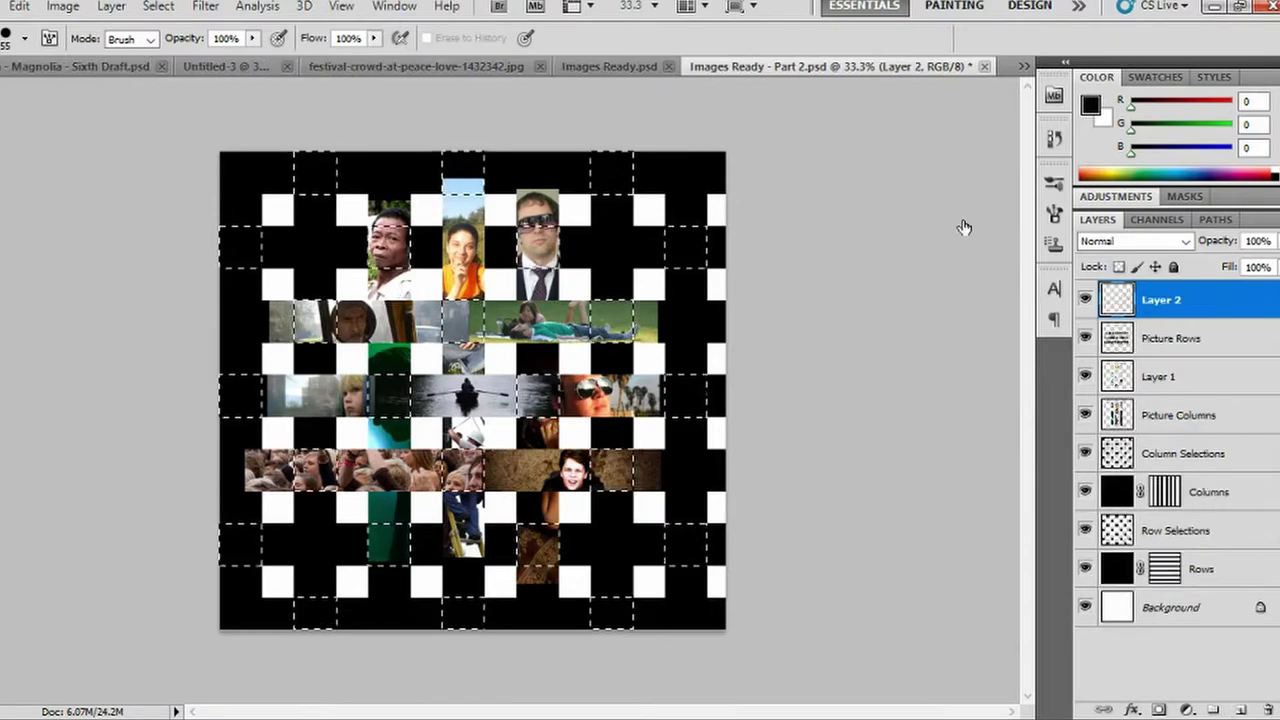
click(20, 6)
mouse_move(110, 198)
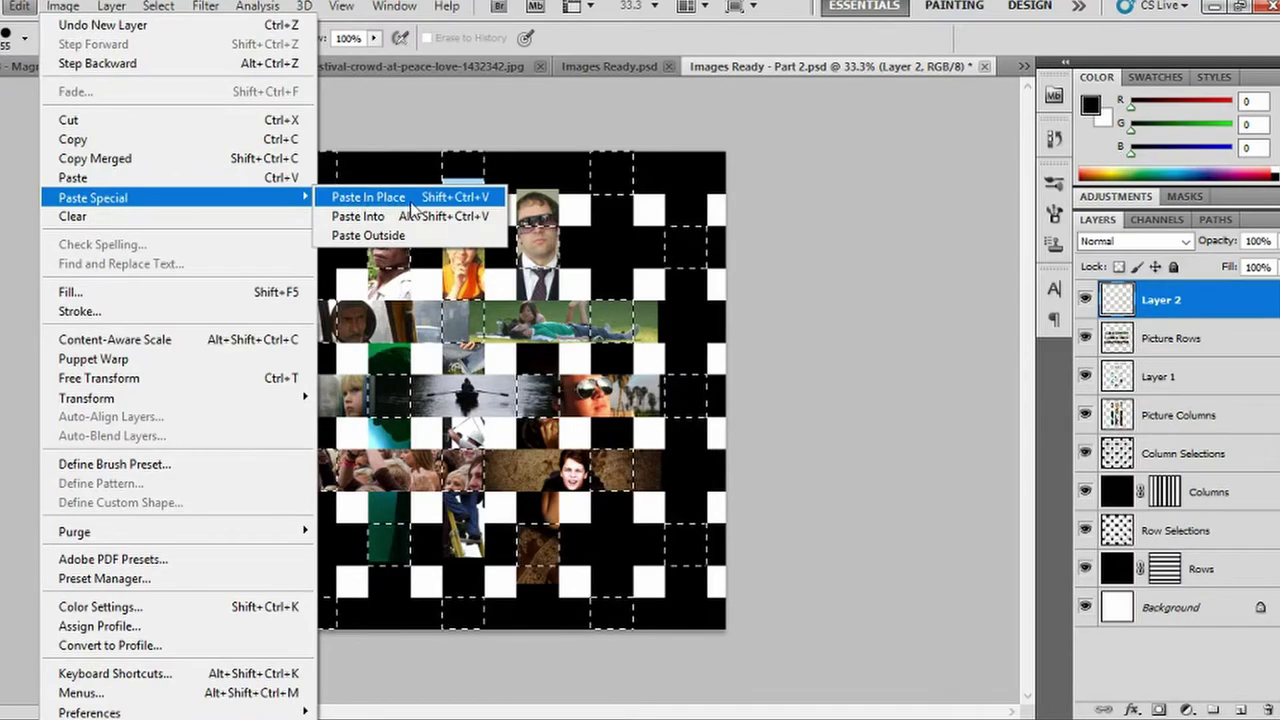
click(368, 197)
- Delete the old Column Selections and Row Selections layers
click(1183, 453)
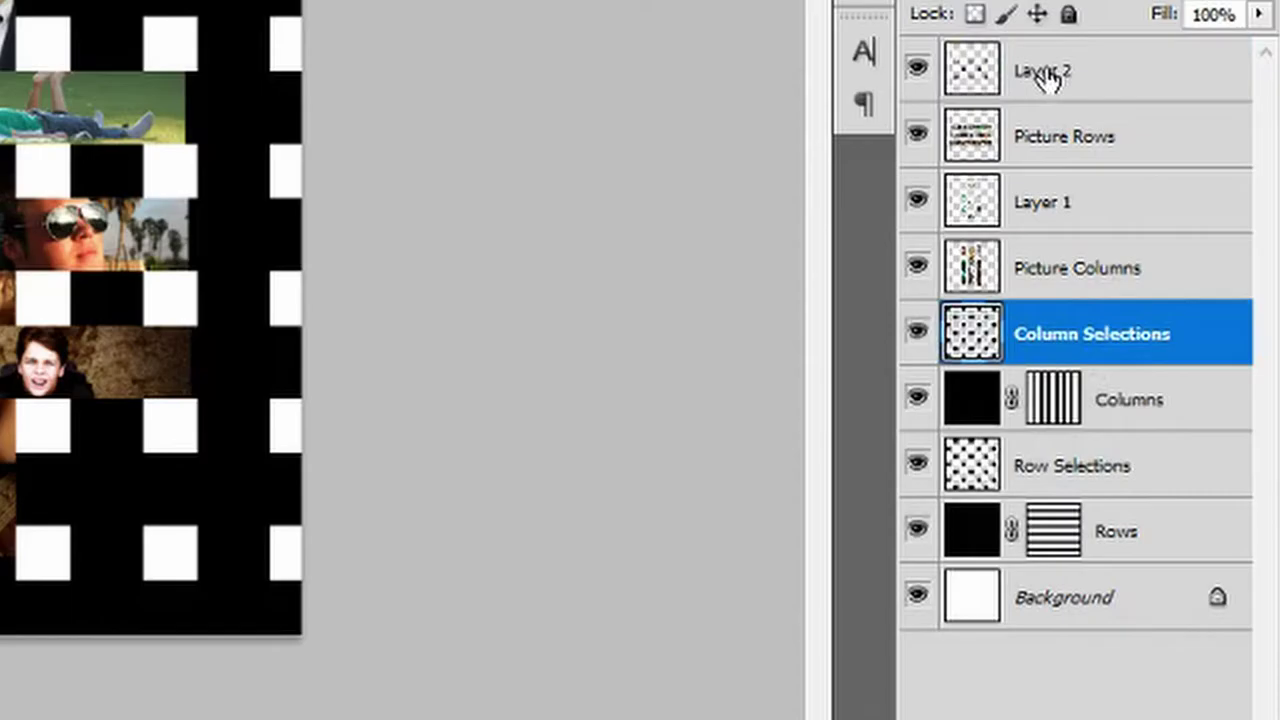
ctrl+click(1090, 480)
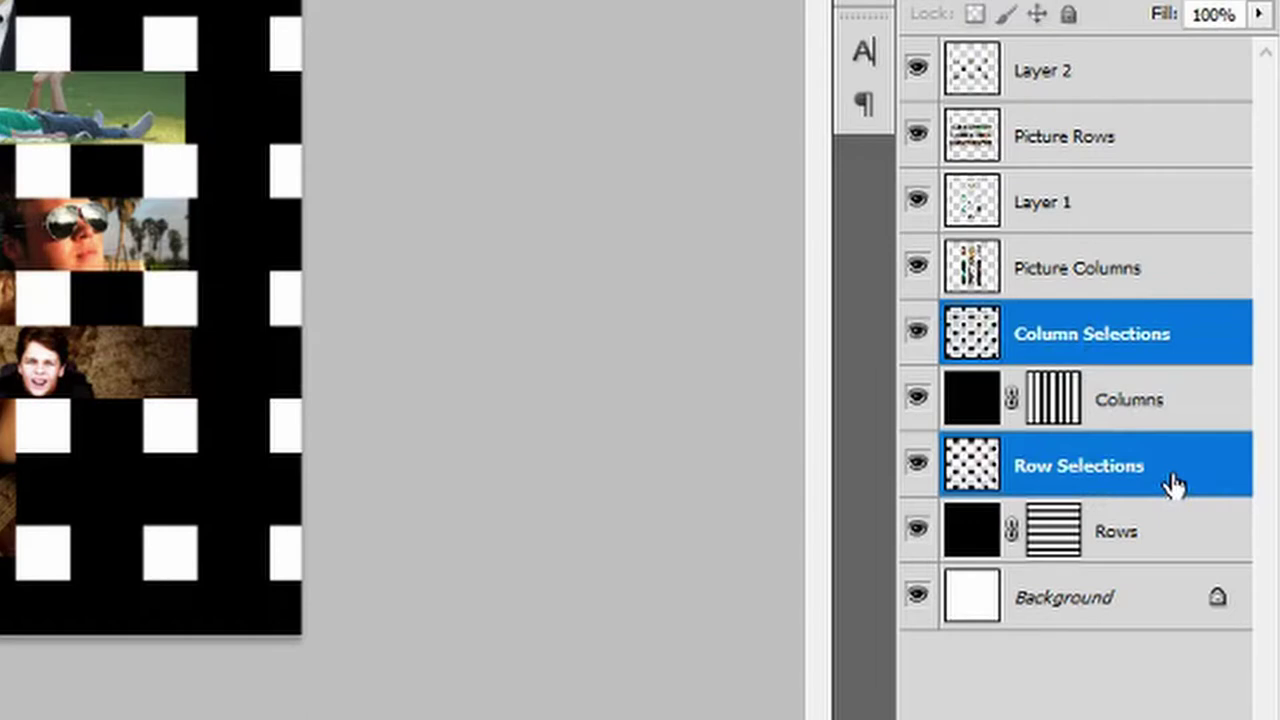
key(Delete)
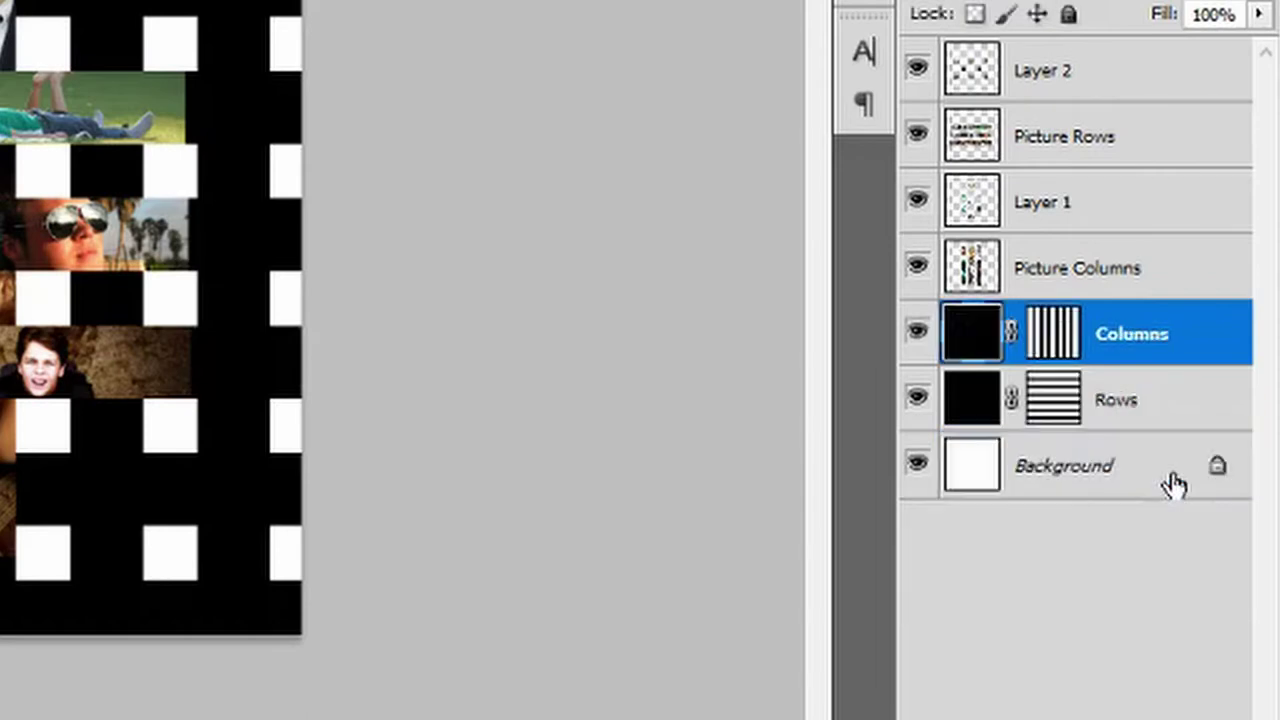
- Rename Layer 1 as New Column Selections and Layer 2 as New Row Selections
double_click(1045, 202)
text(New Column Selections)
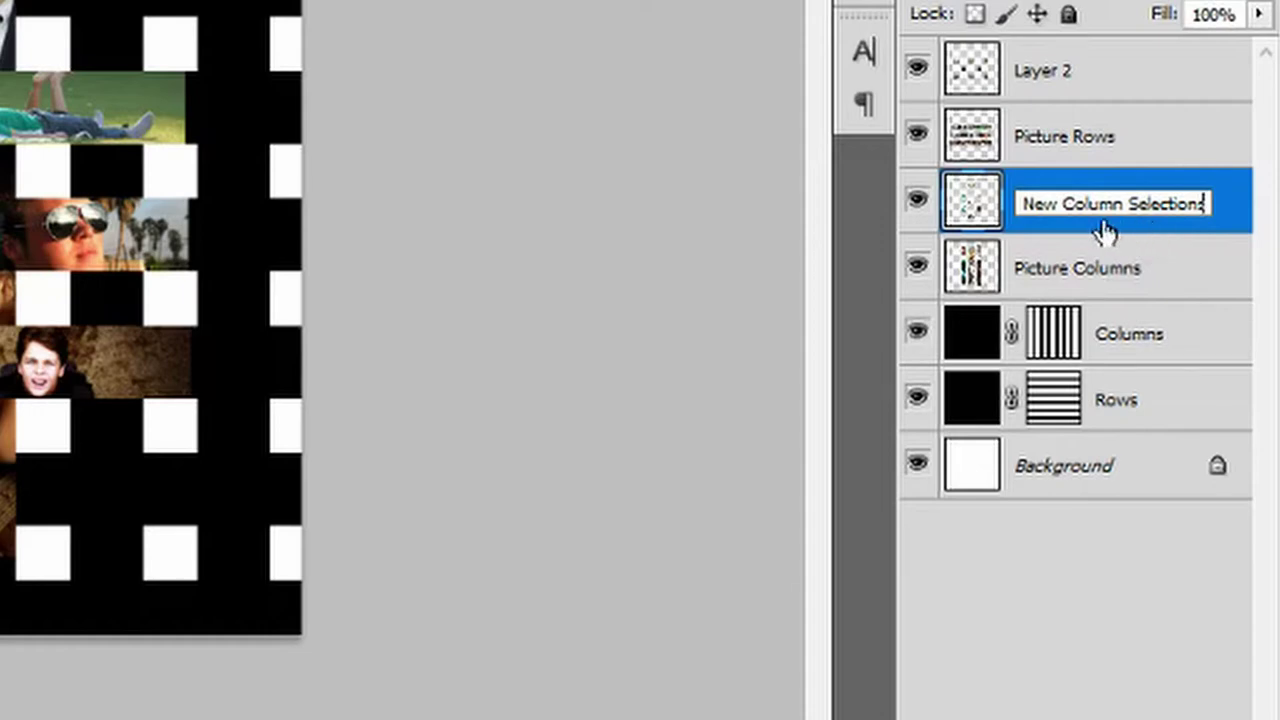
key(Return)
click(1040, 82)
text(N)
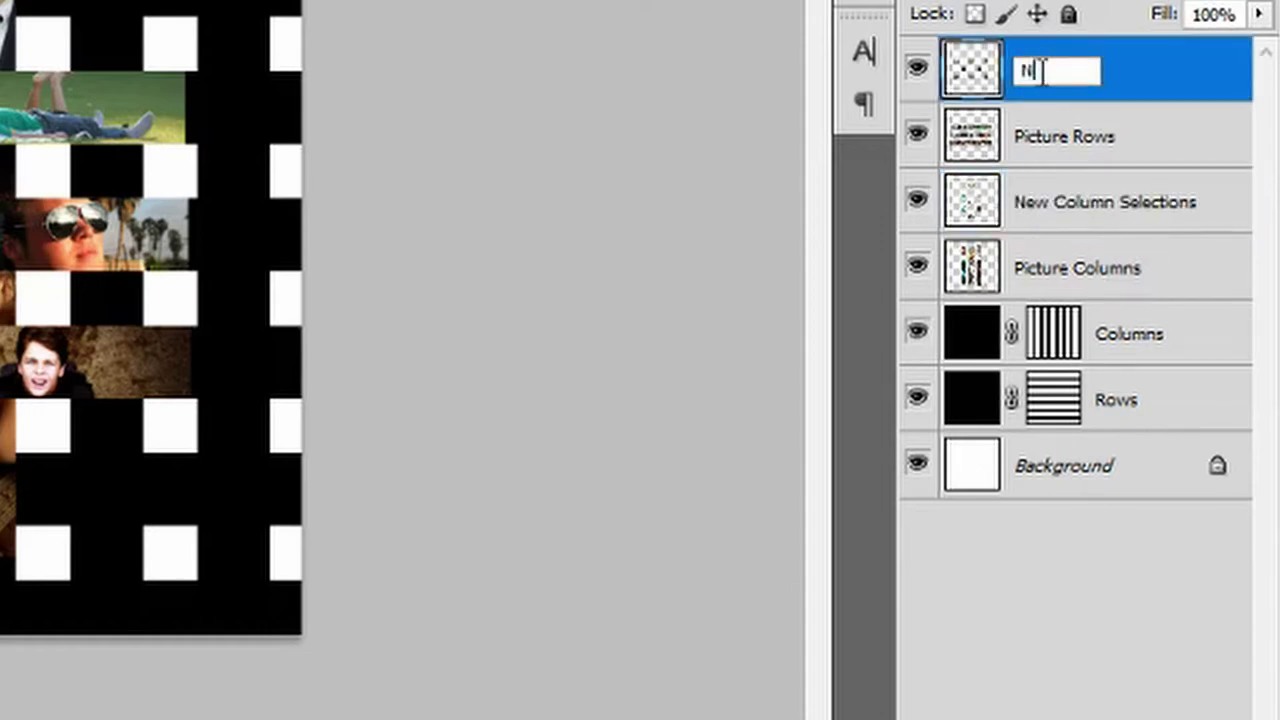
text(ew Row Selections)
key(Return)
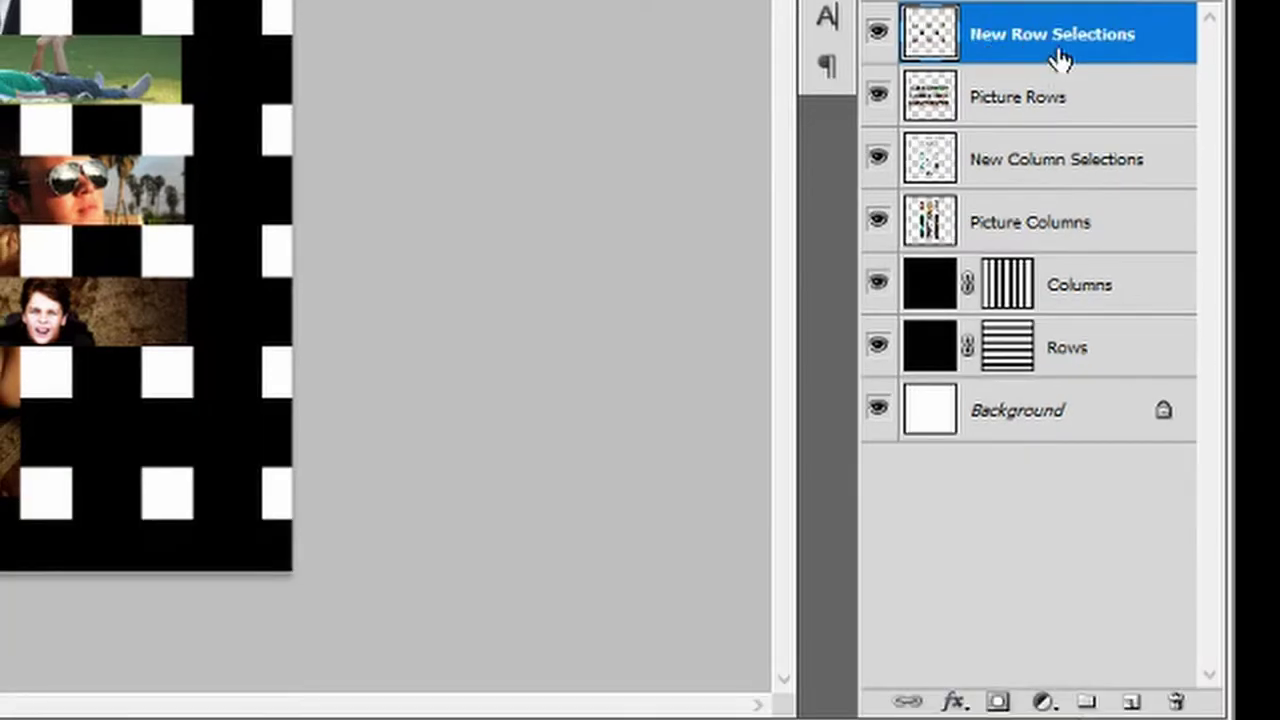
- Apply a black Normal Outer Glow (opacity 75%, spread 12%, size 43 px) to New Row Selections and copy the style to New Column Selections
click(958, 705)
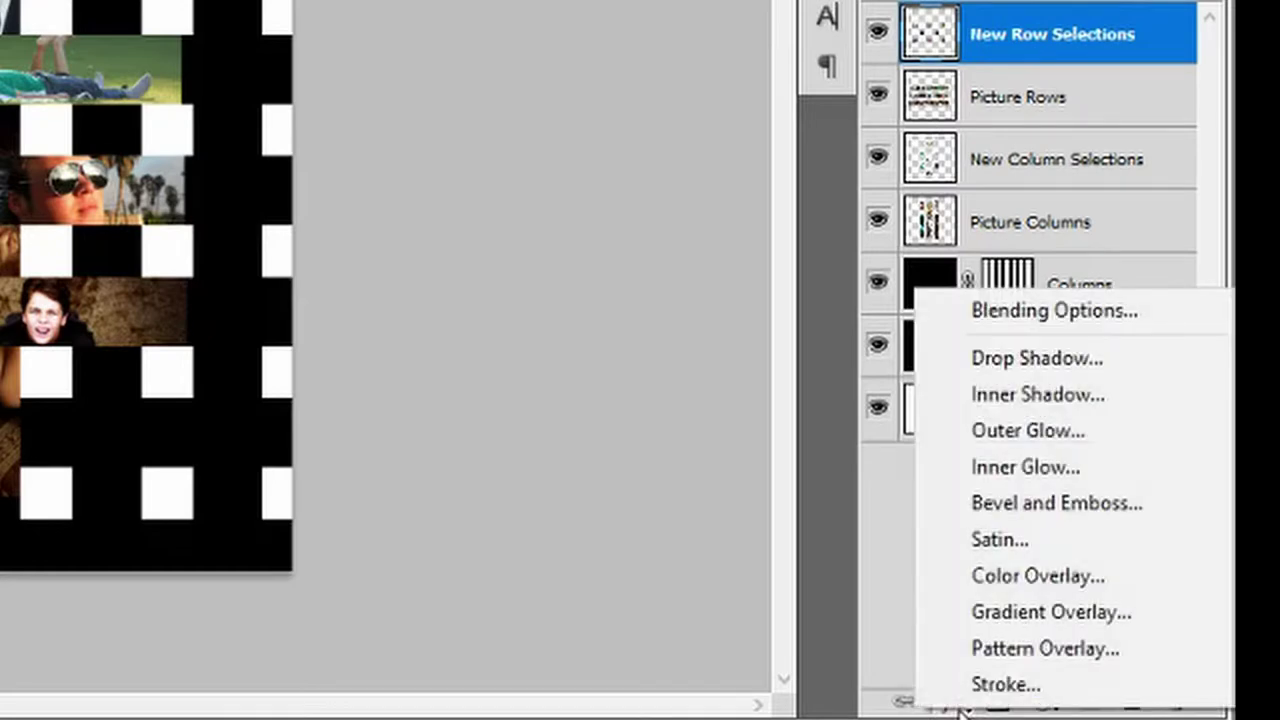
click(1070, 432)
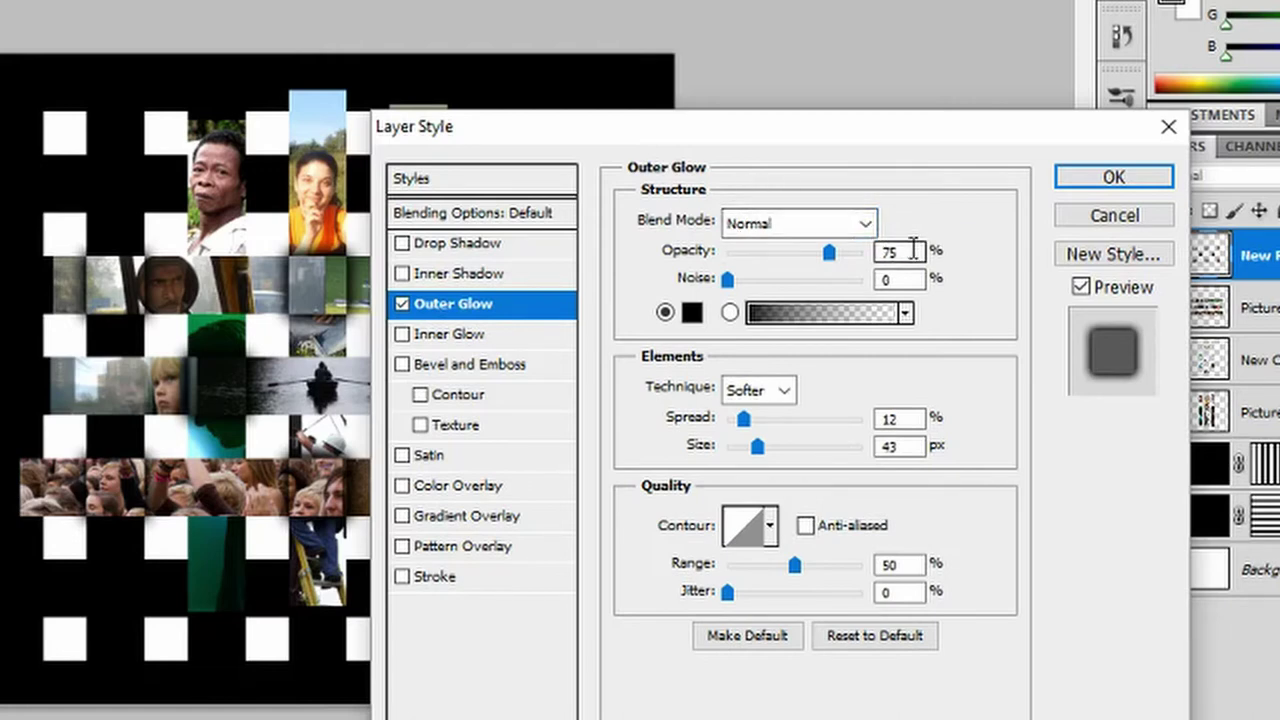
click(913, 281)
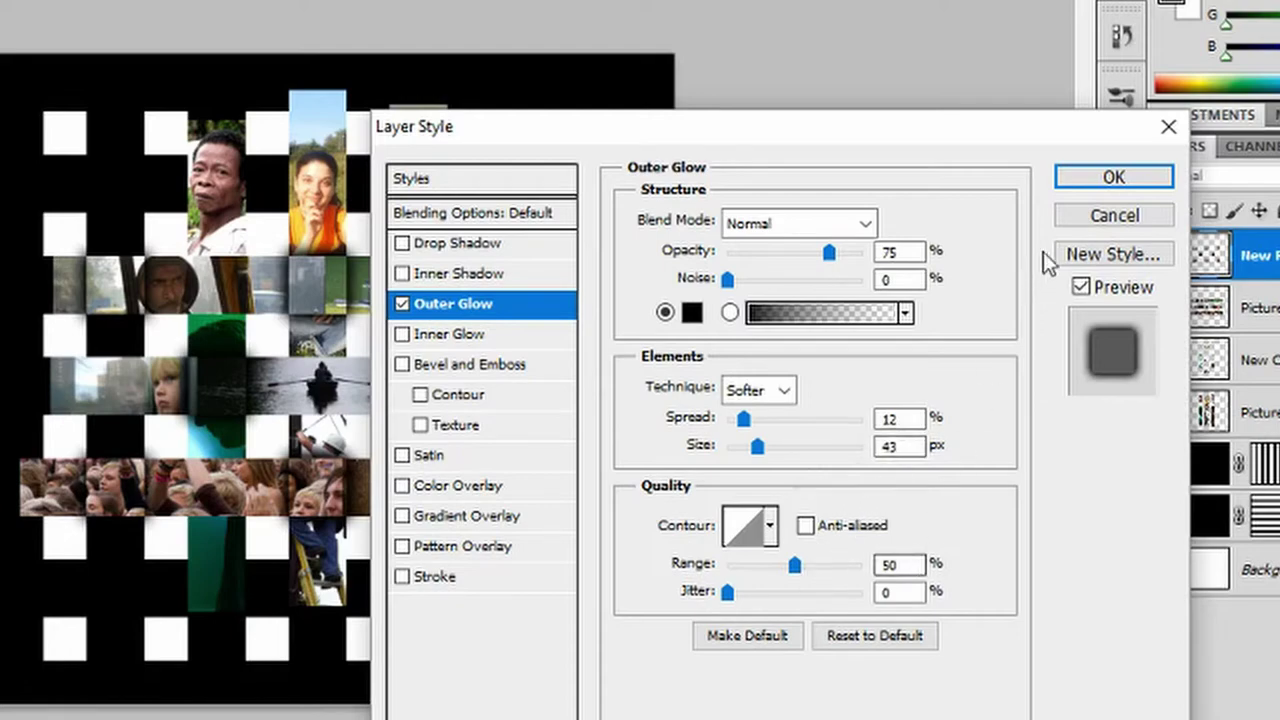
click(1098, 187)
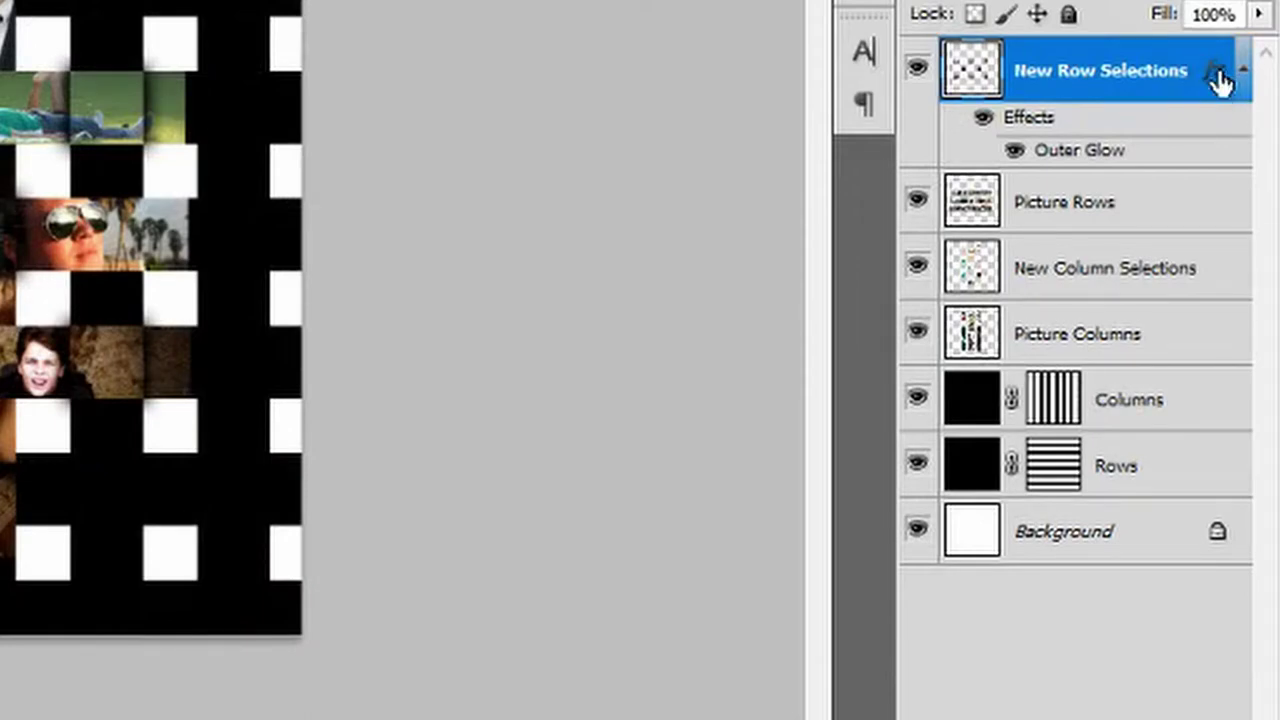
drag(1220, 82, 1237, 268)
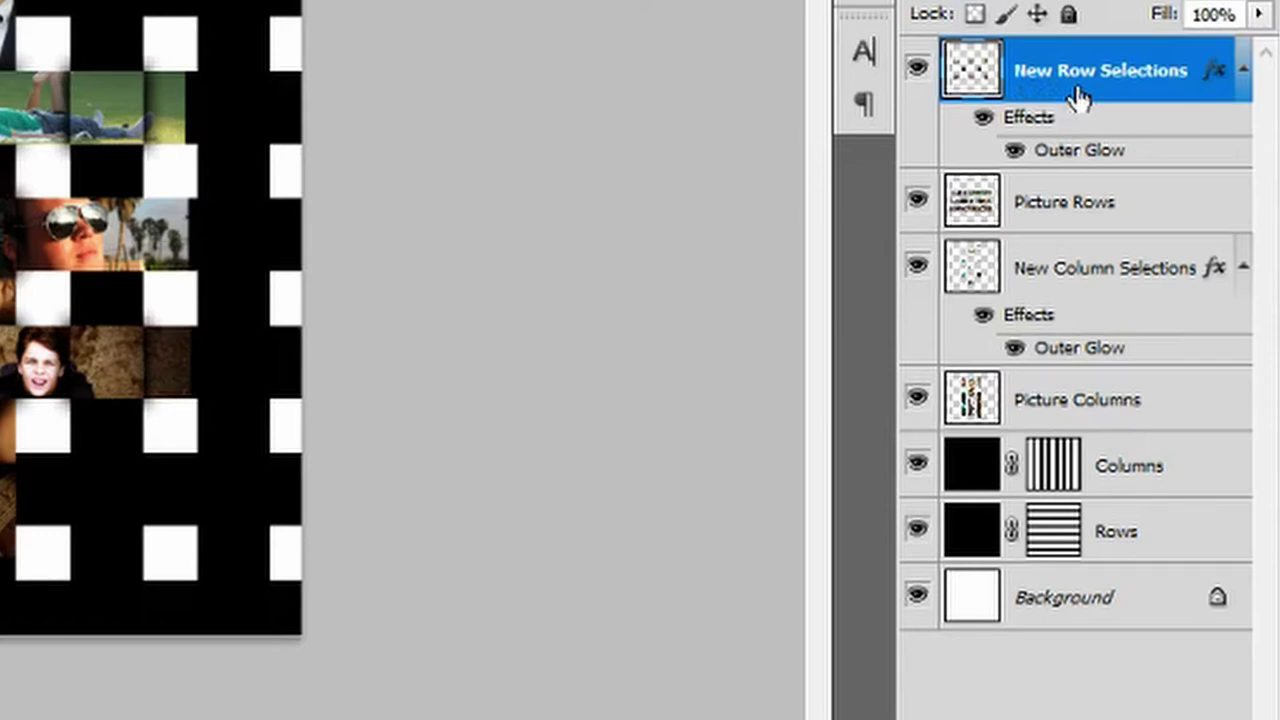
- Clip New Row Selections to the Picture Rows layer and New Column Selections to the Picture Columns layer
key(ctrl+alt+g)
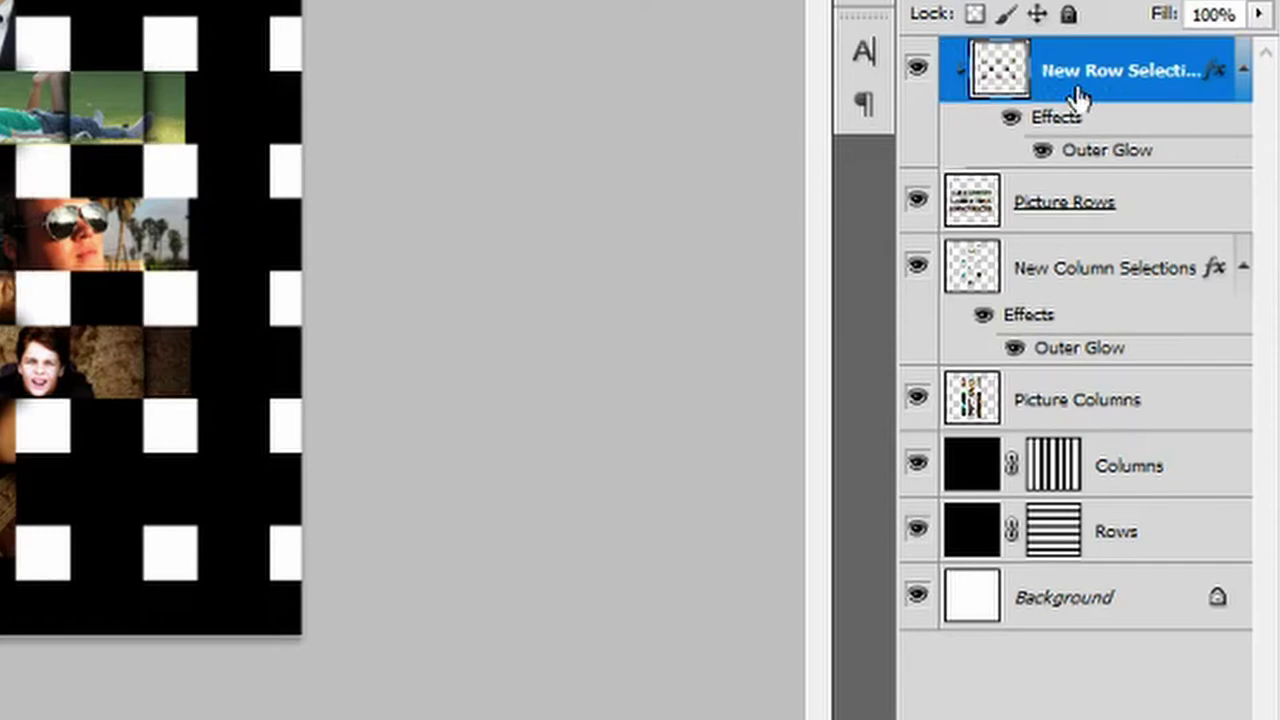
click(1140, 258)
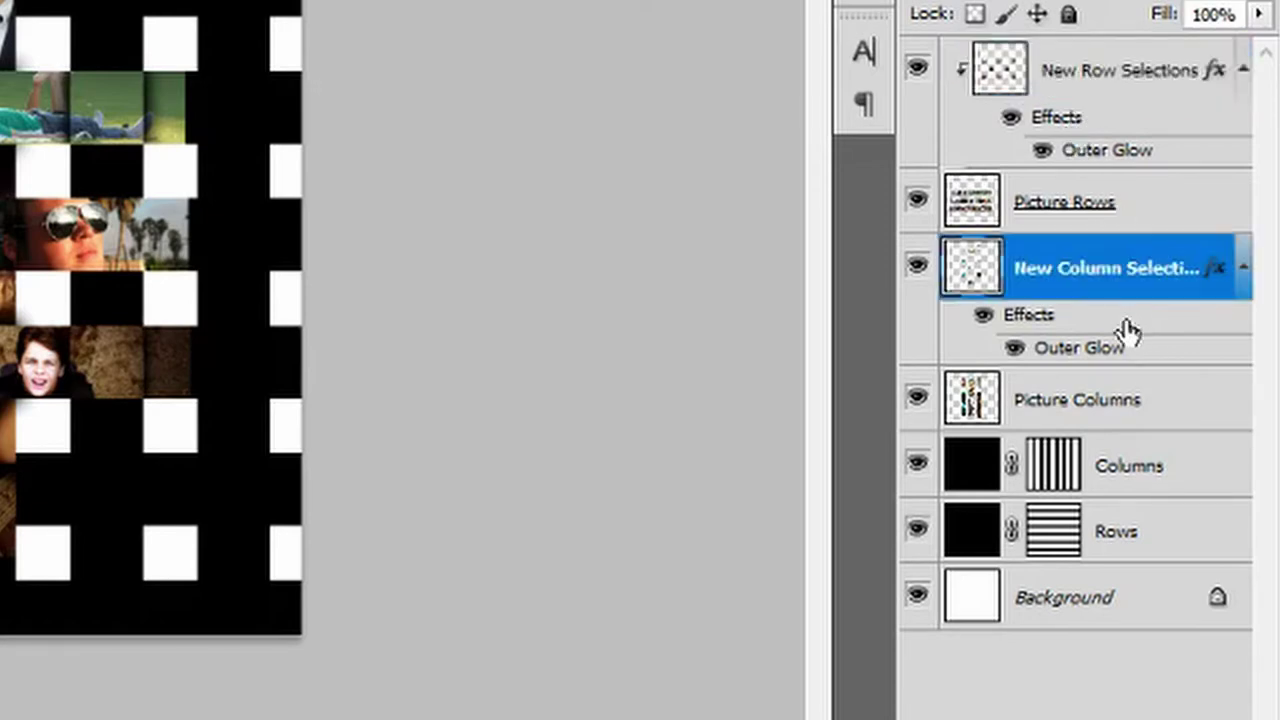
key(ctrl+alt+g)
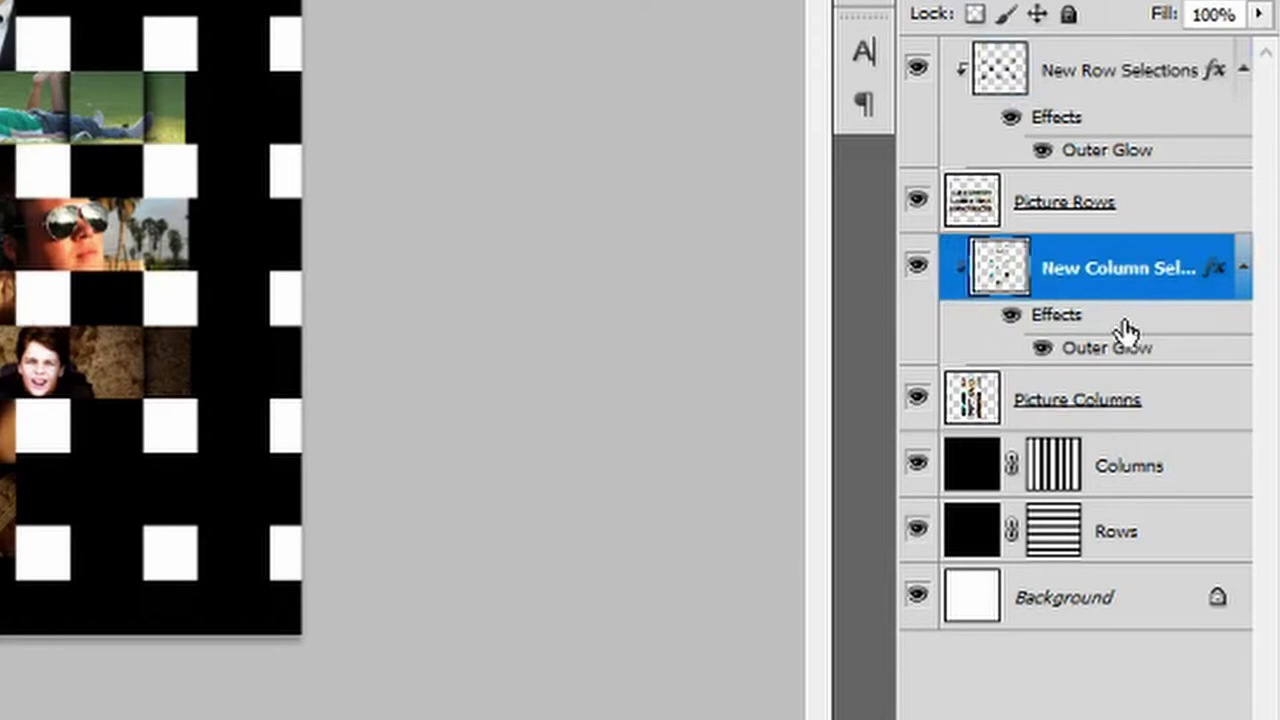
- Load the Columns mask as a selection and erase the Picture Rows photo where the middle row crosses the green column
click(1149, 216)
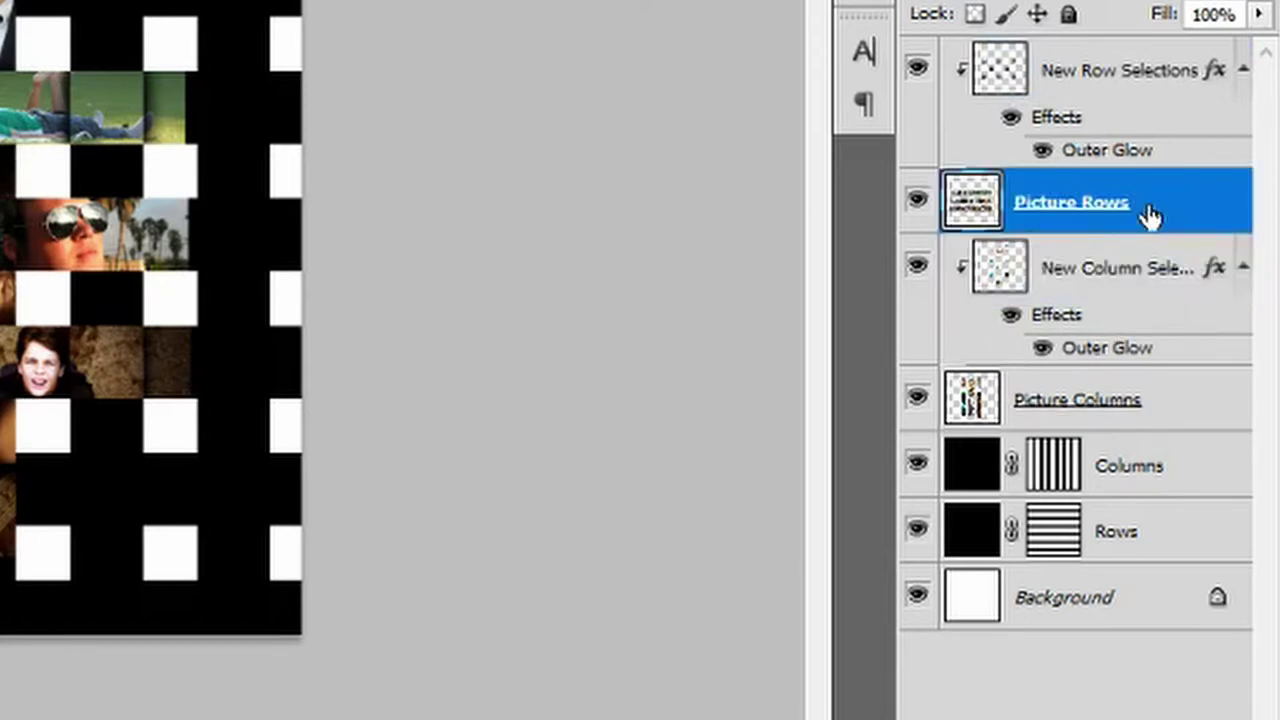
ctrl+click(1052, 484)
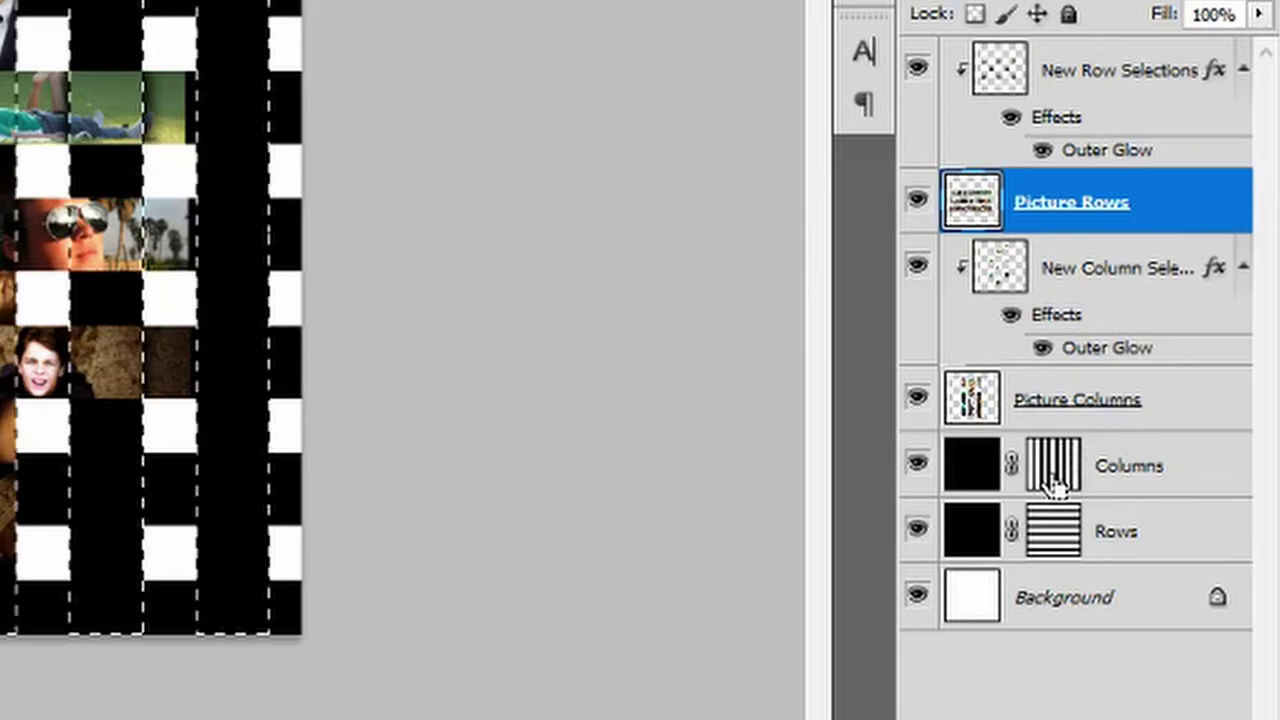
right_click(345, 592)
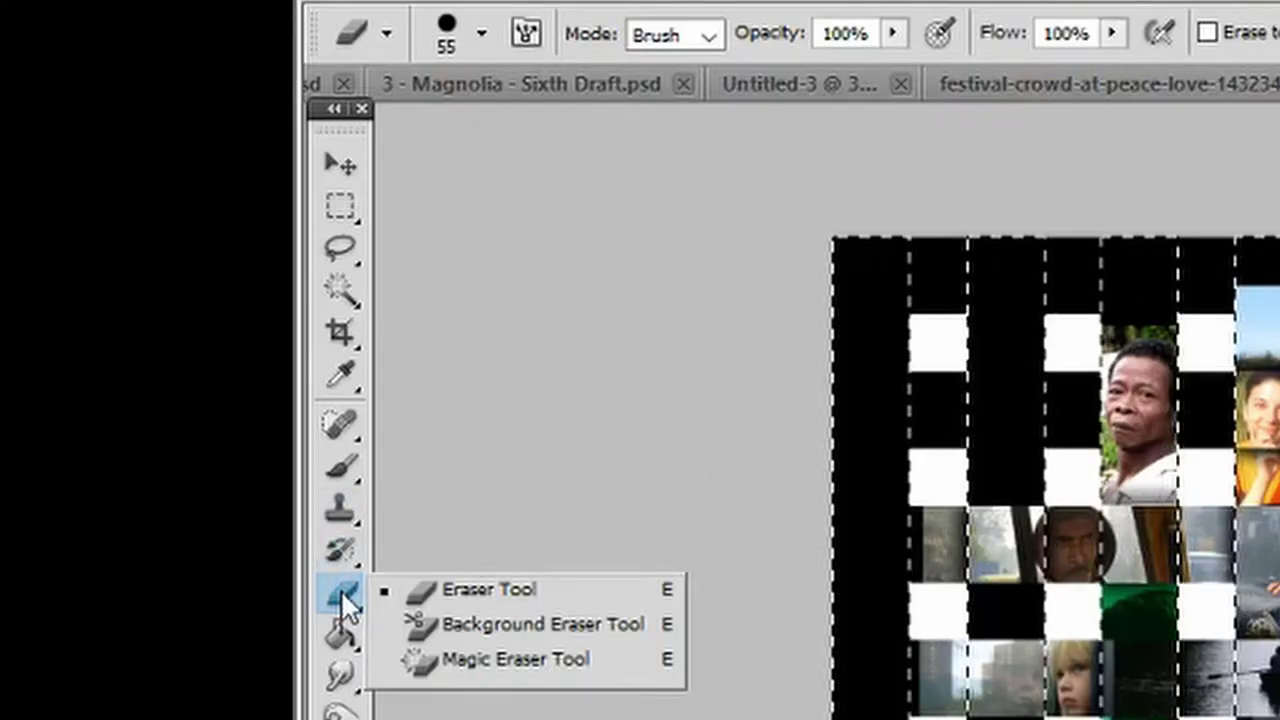
click(426, 589)
click(481, 28)
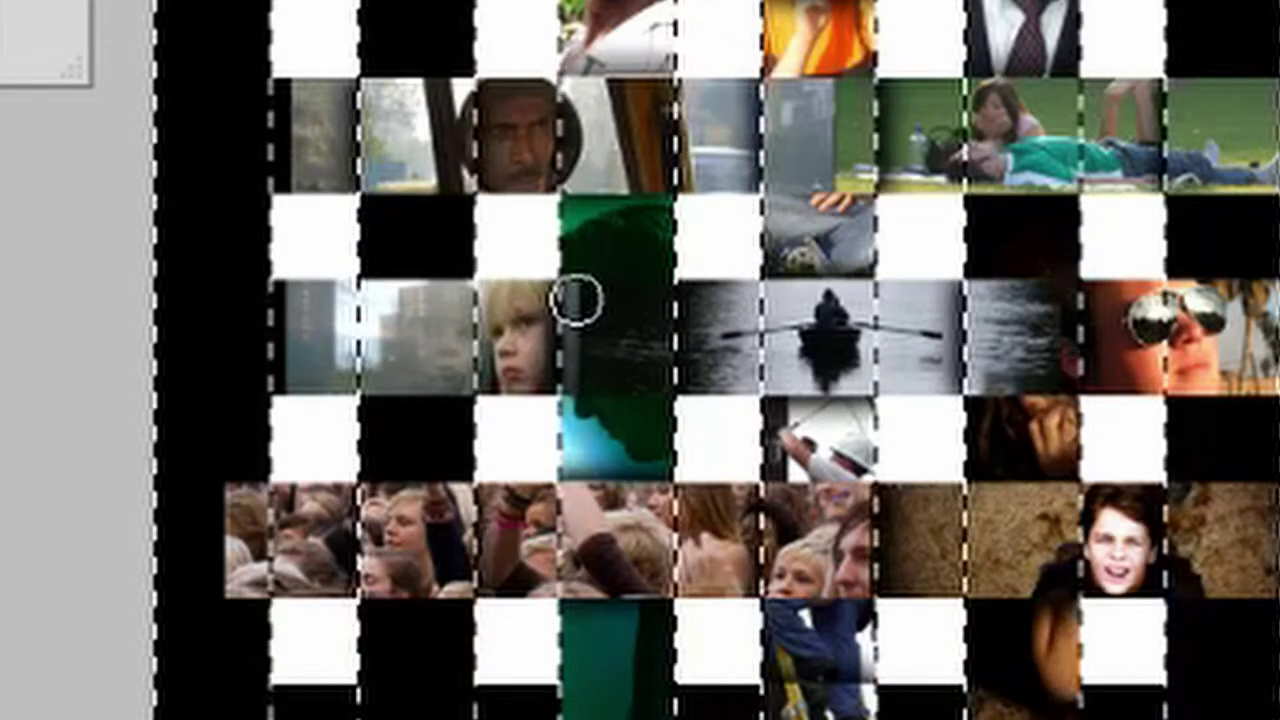
mouse_move(650, 330)
mouse_down()
mouse_move(649, 366)
mouse_move(614, 391)
mouse_move(573, 342)
mouse_up()
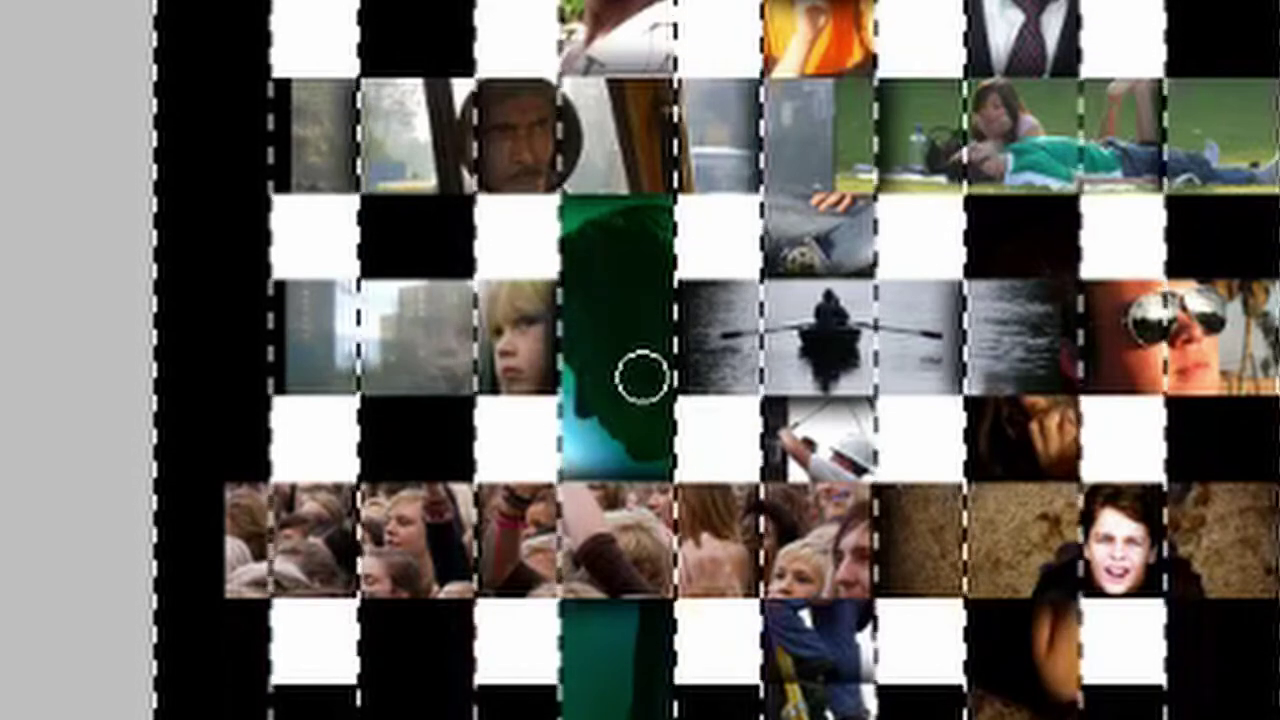
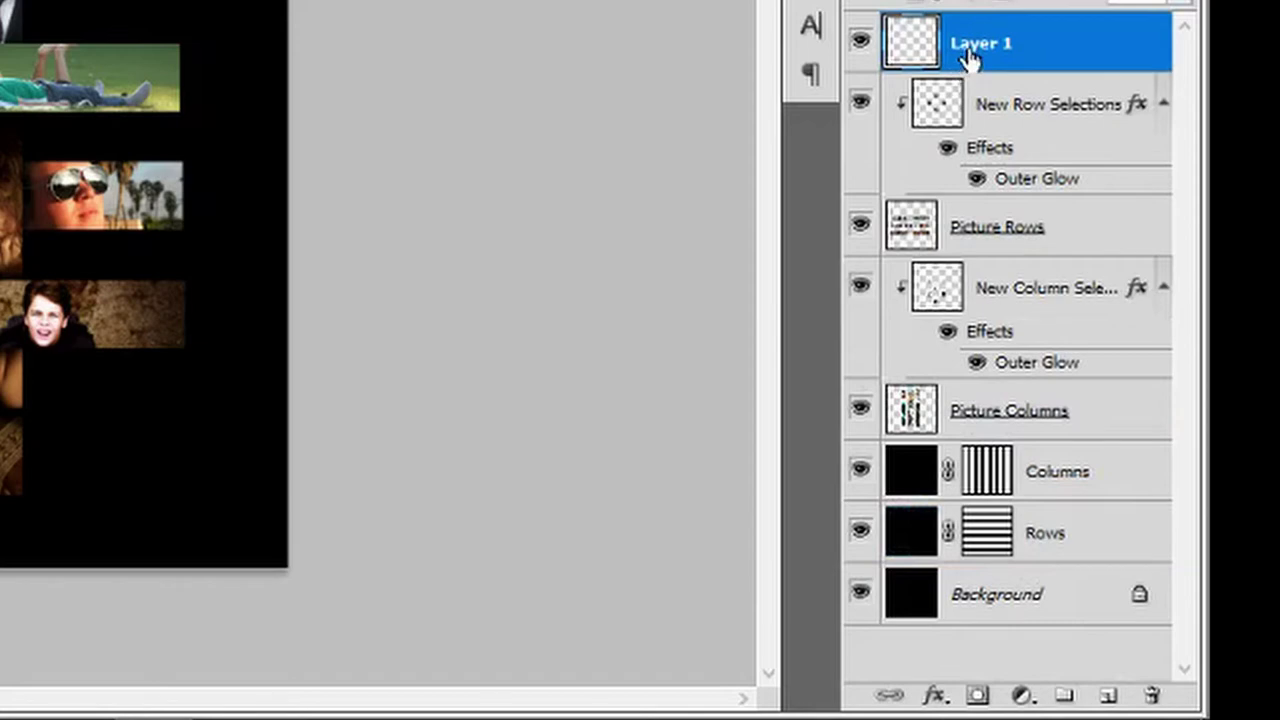
- Rename Layer 1 as Black and fill it with black in Normal mode at 100% opacity
double_click(972, 50)
text(B)
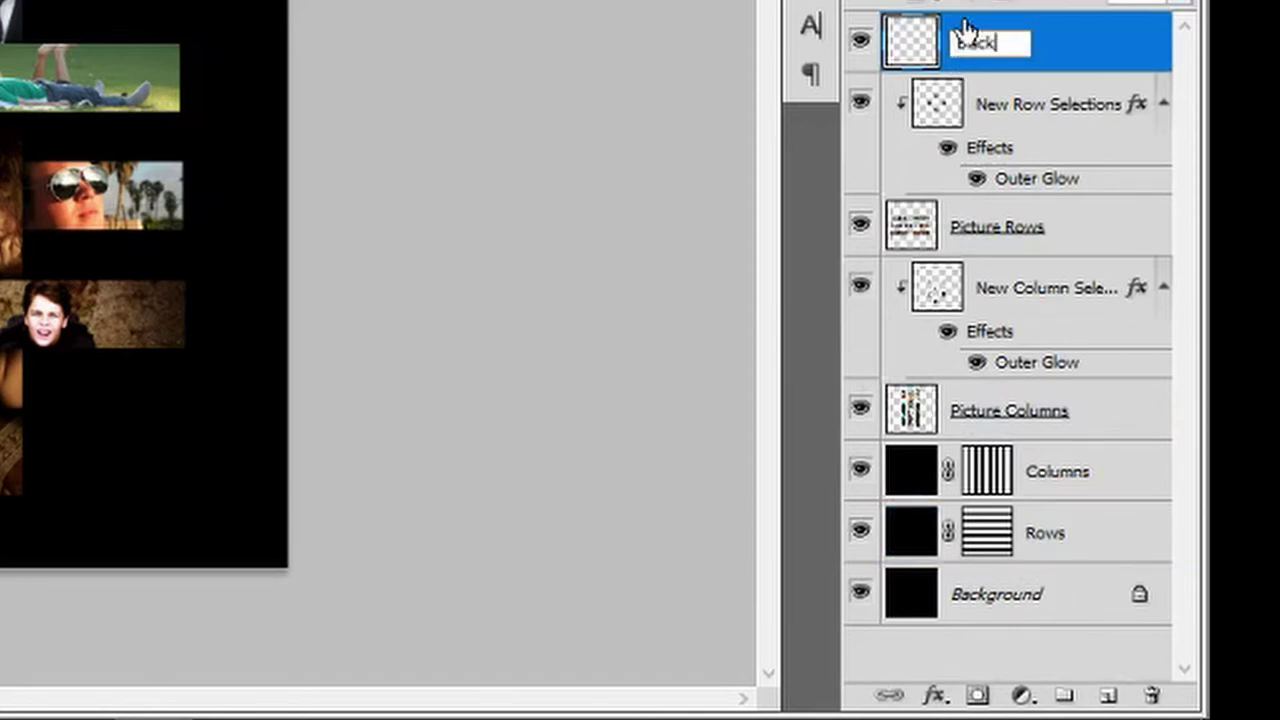
text(ack)
key(Return)
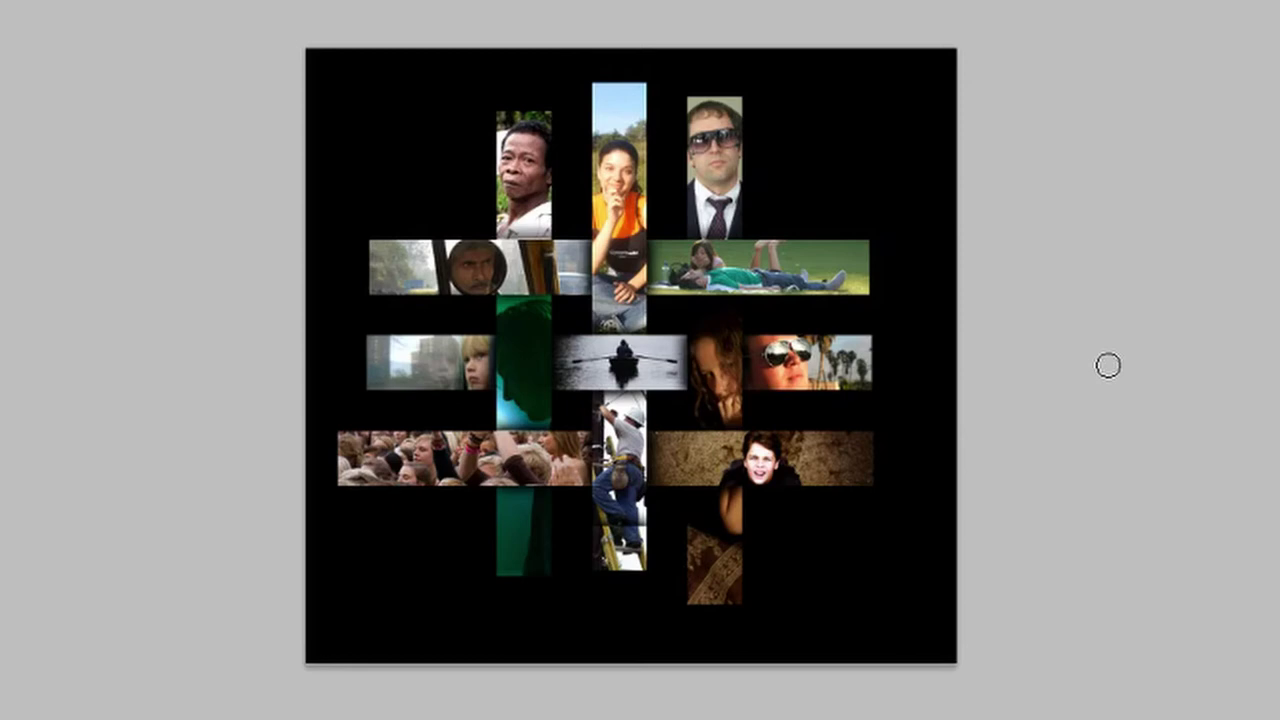
key(shift+F5)
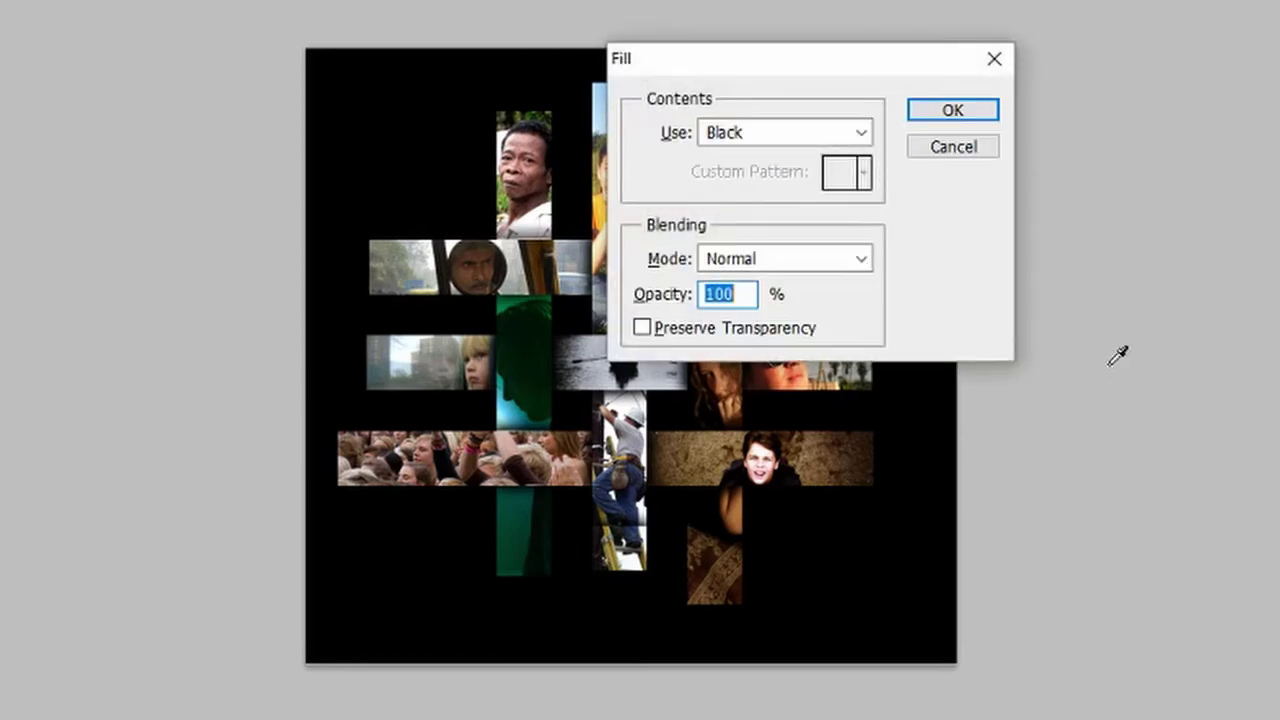
click(950, 112)
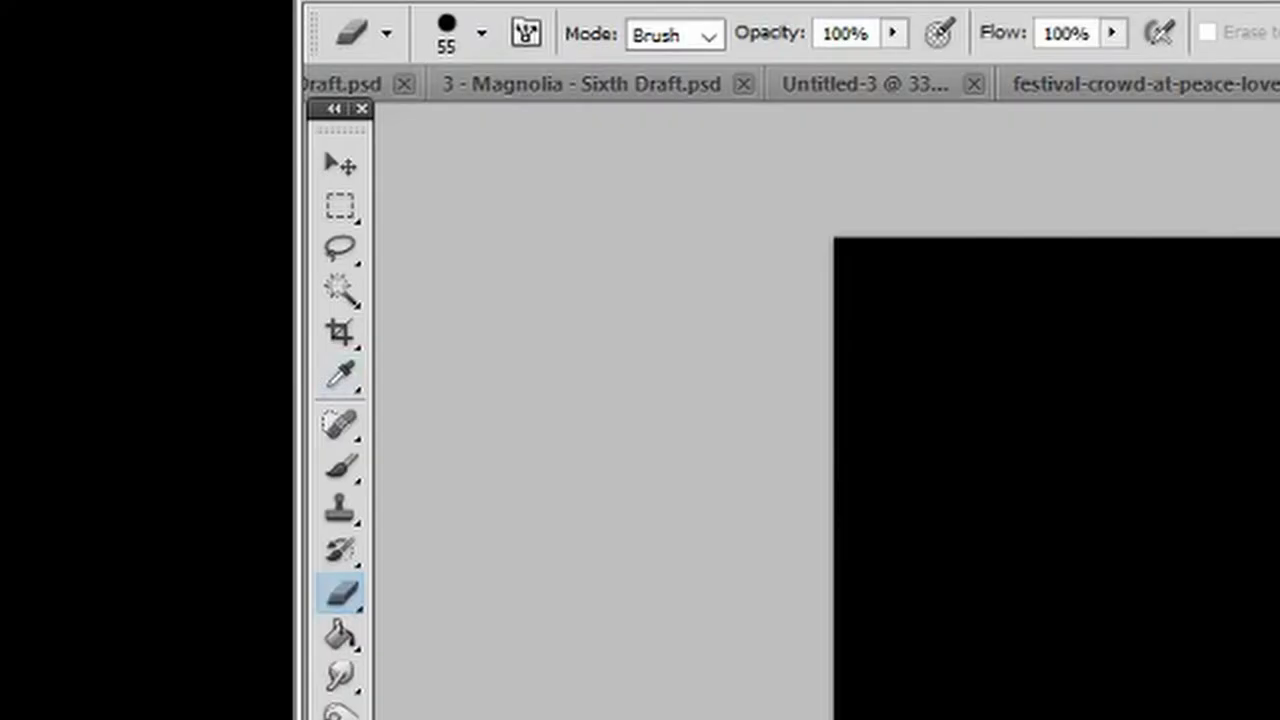
- Erase the centre of the Black layer with a very large soft eraser at 100% opacity to leave a dark vignette
right_click(338, 604)
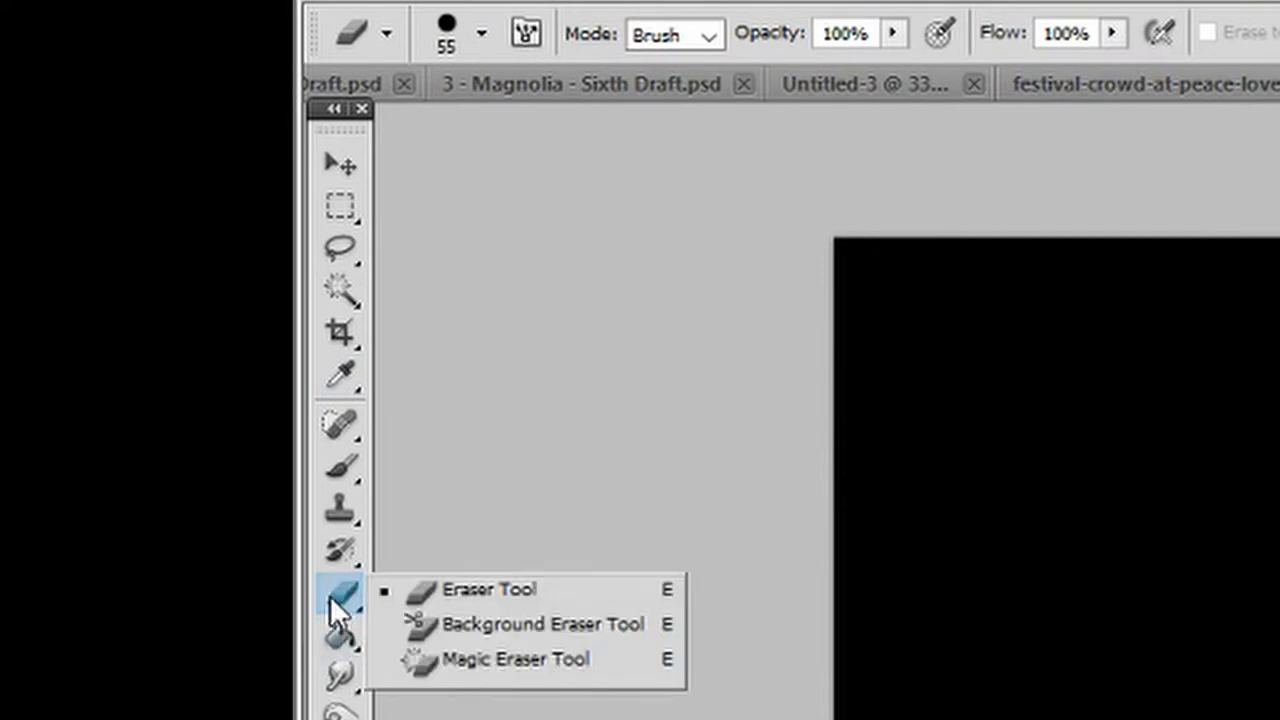
click(455, 590)
click(482, 33)
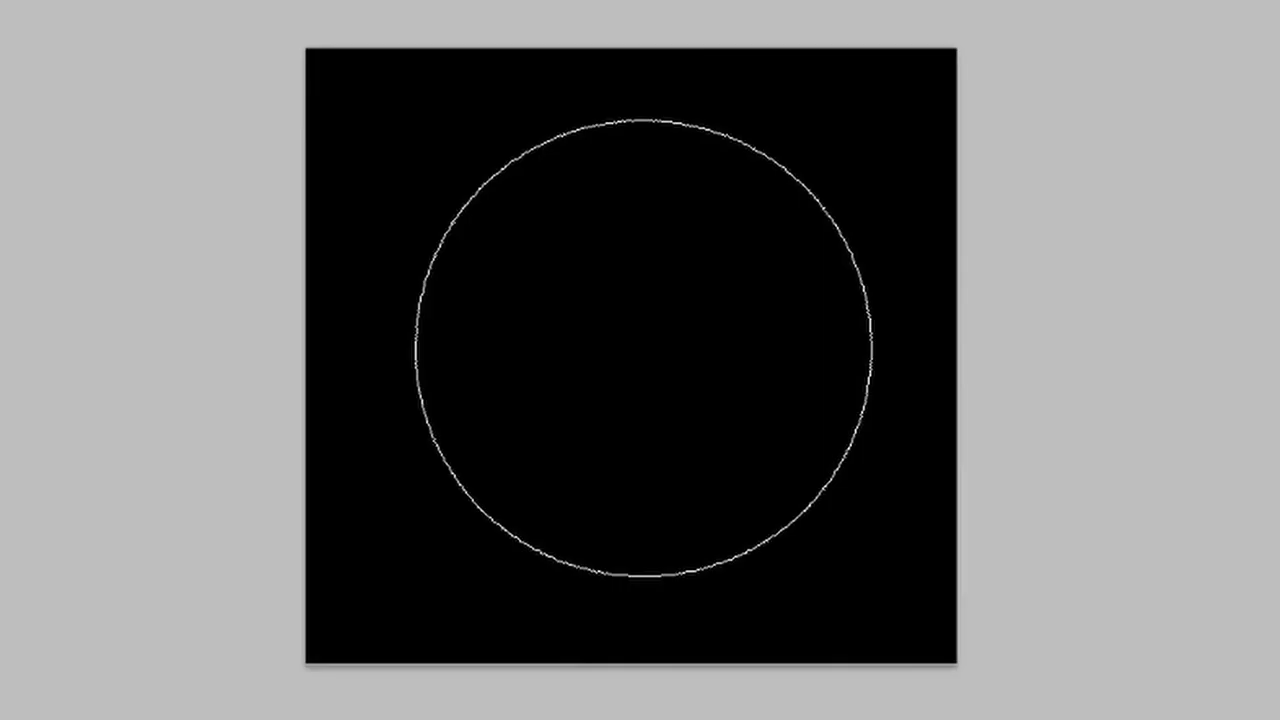
click(643, 347)
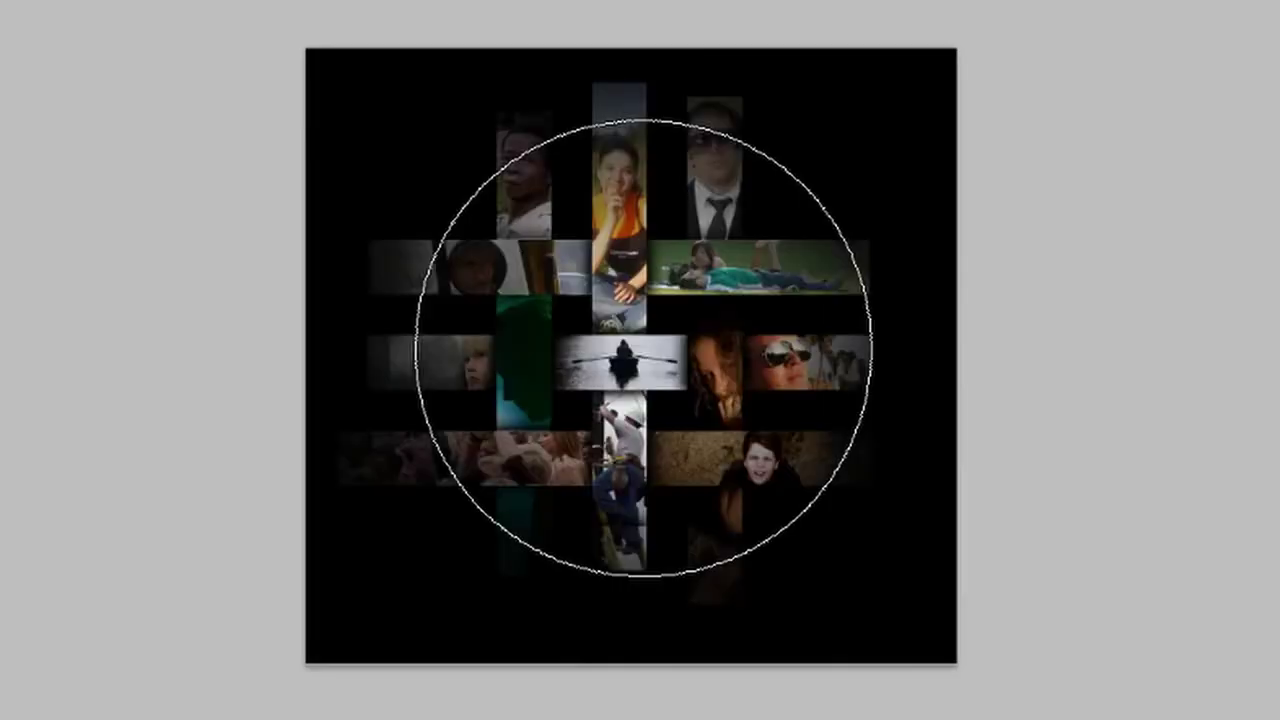
click(643, 347)
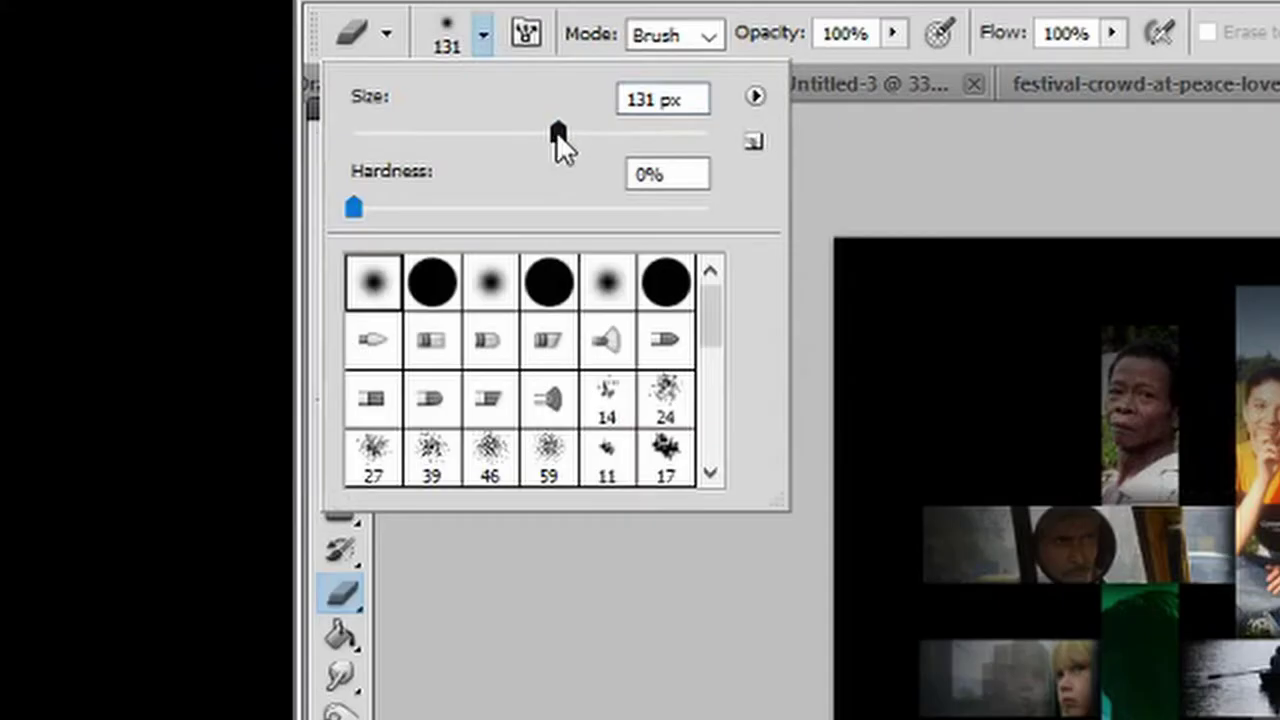
- Set the soft eraser to 129 px and 75% opacity and erase the Black layer over the dimmed faces in the row photos
click(556, 131)
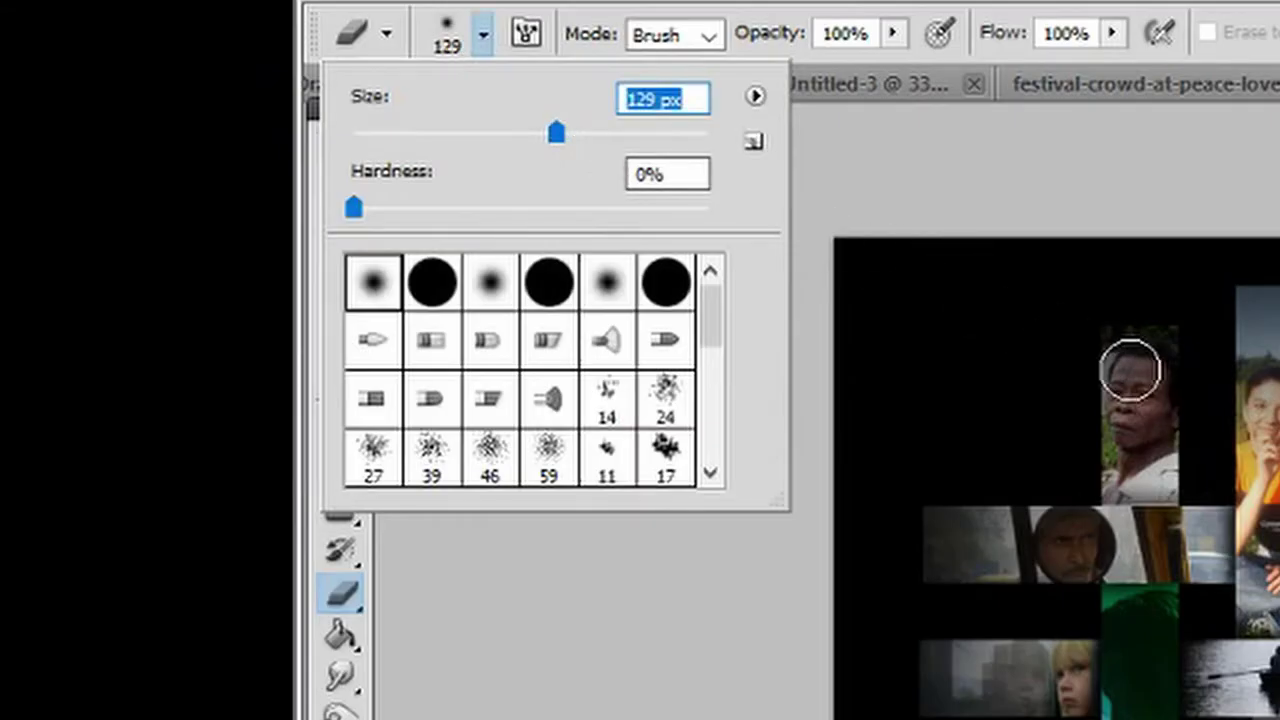
drag(795, 33, 786, 2)
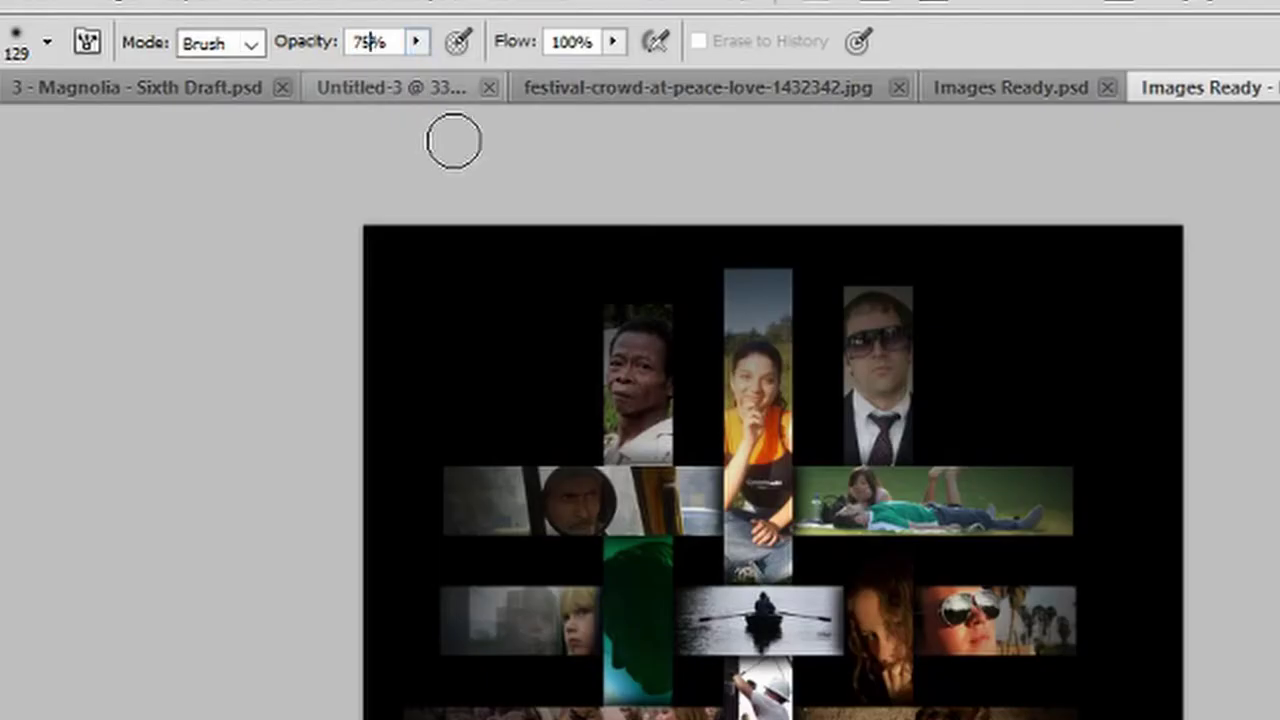
key(f)
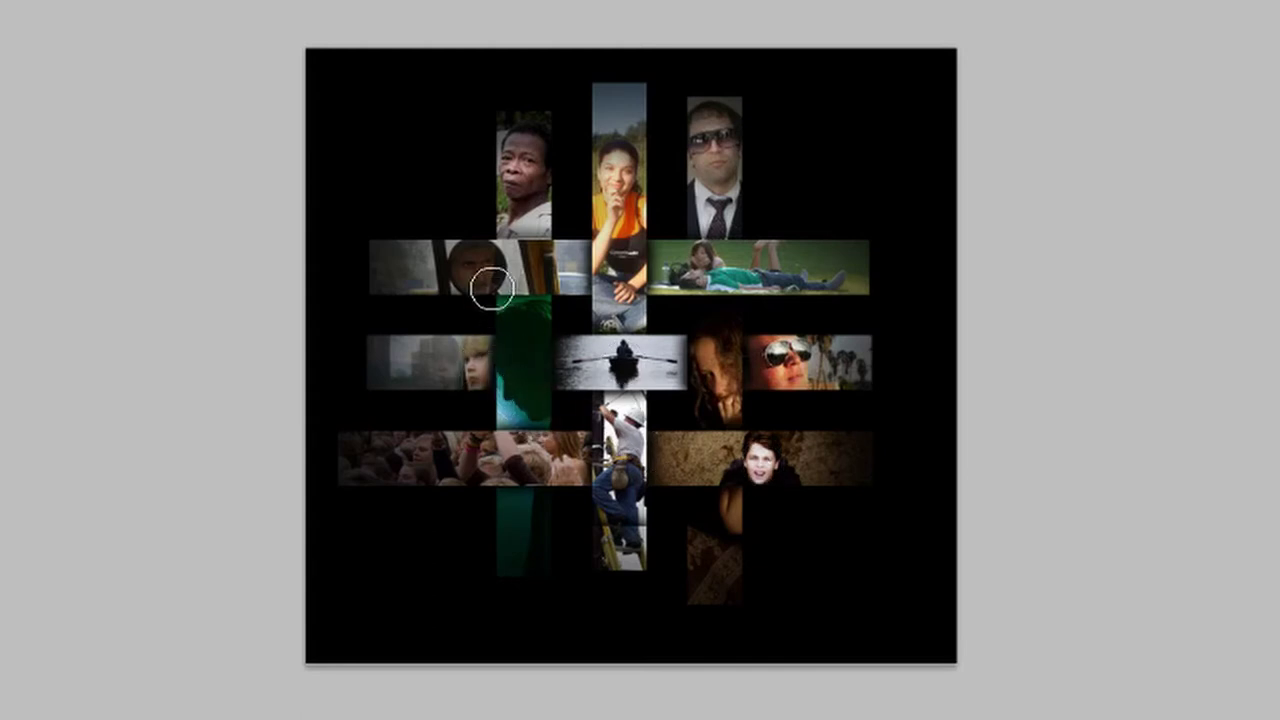
drag(491, 289, 474, 274)
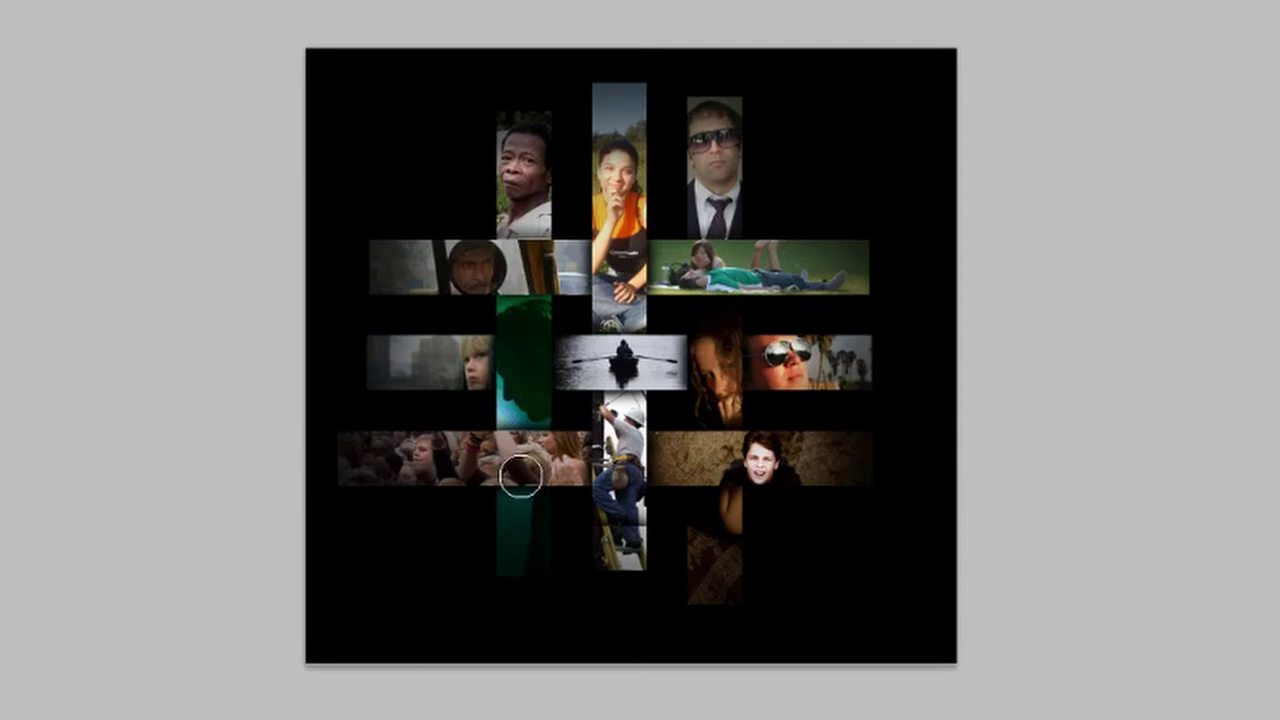
mouse_move(520, 476)
mouse_down()
mouse_move(548, 452)
mouse_move(453, 478)
mouse_move(400, 460)
mouse_up()
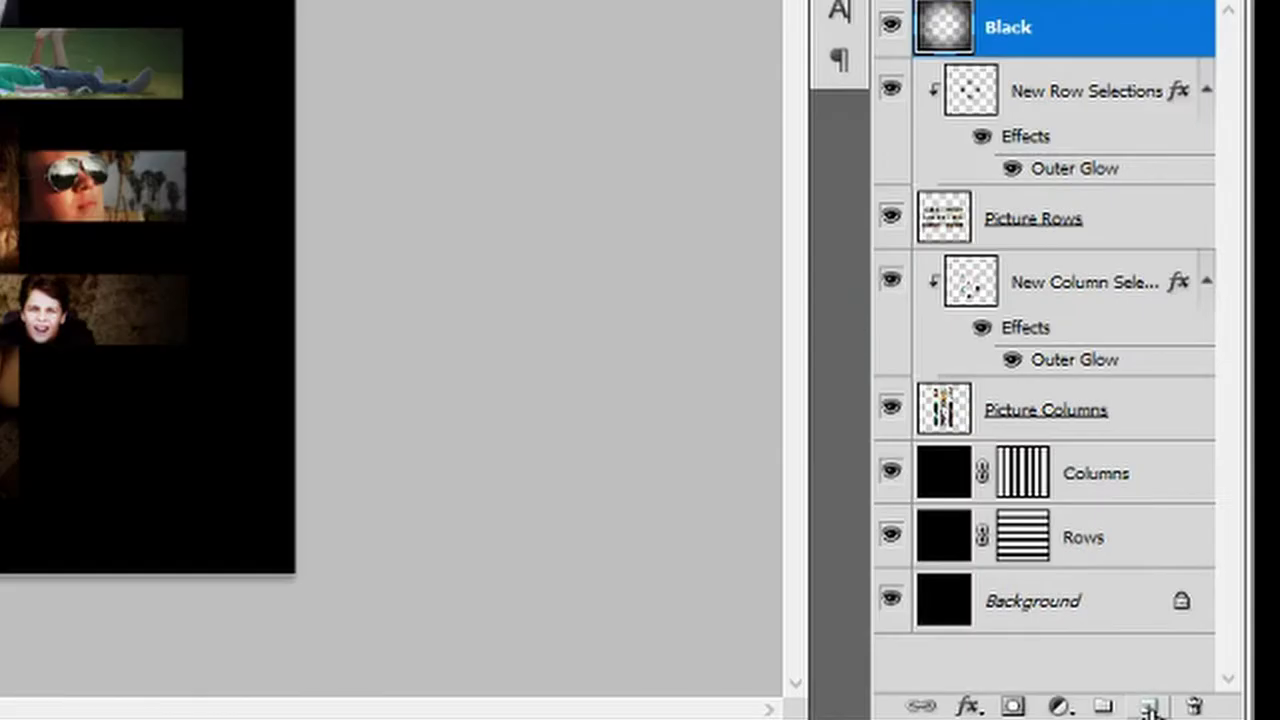
- Add a new layer above Black and name it Magnolia
click(1150, 707)
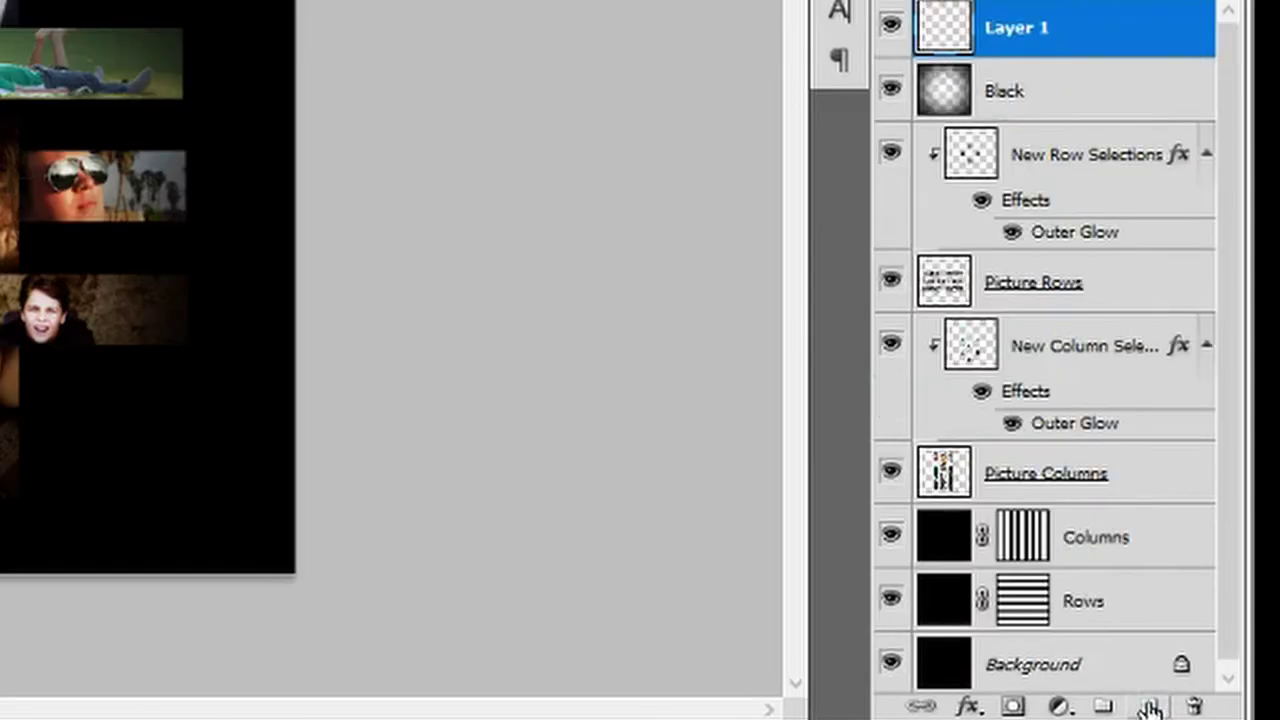
double_click(1017, 30)
text(Magn)
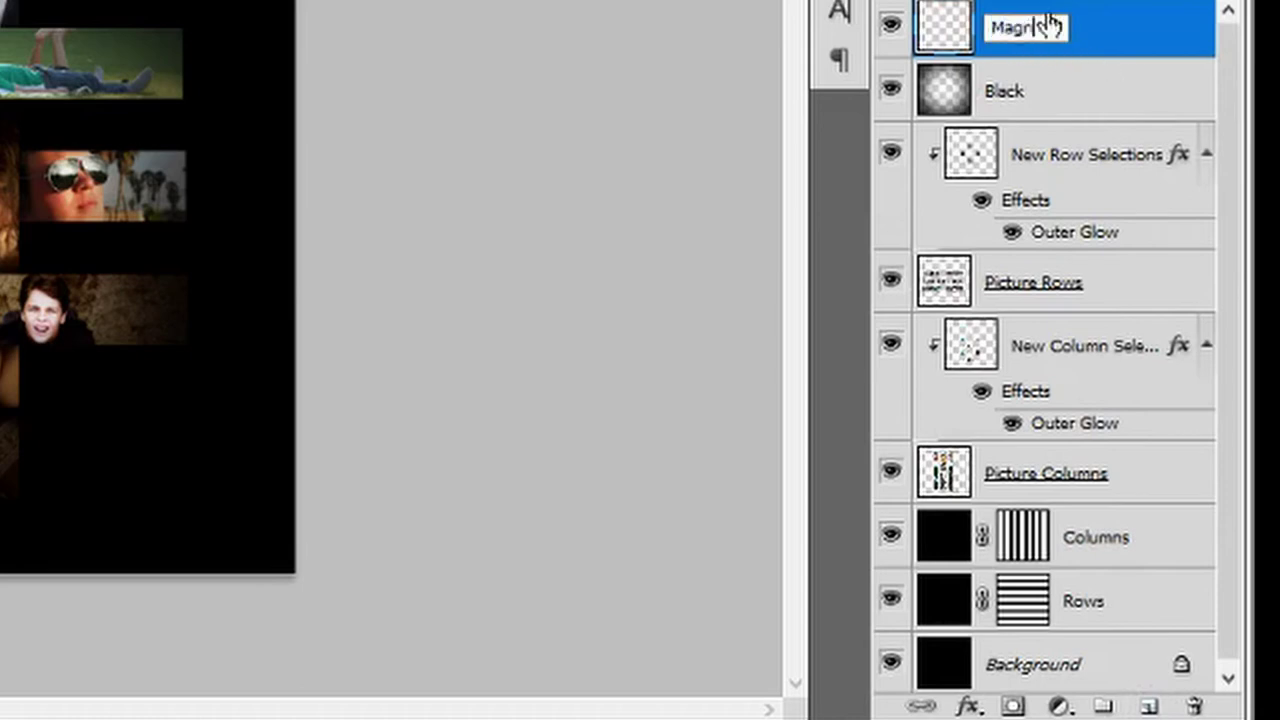
text(olia)
key(Return)
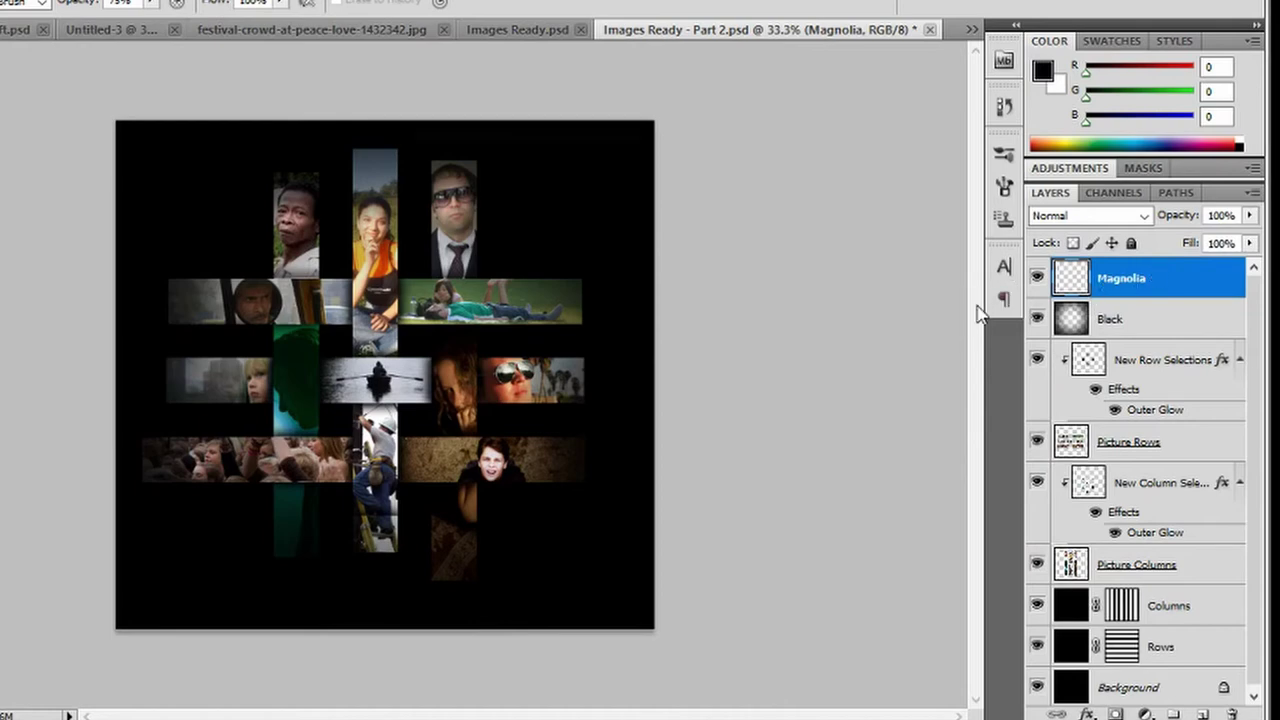
- Fill the Magnolia layer with the colour #dfc87c in Normal mode at 100% opacity
key(shift+F5)
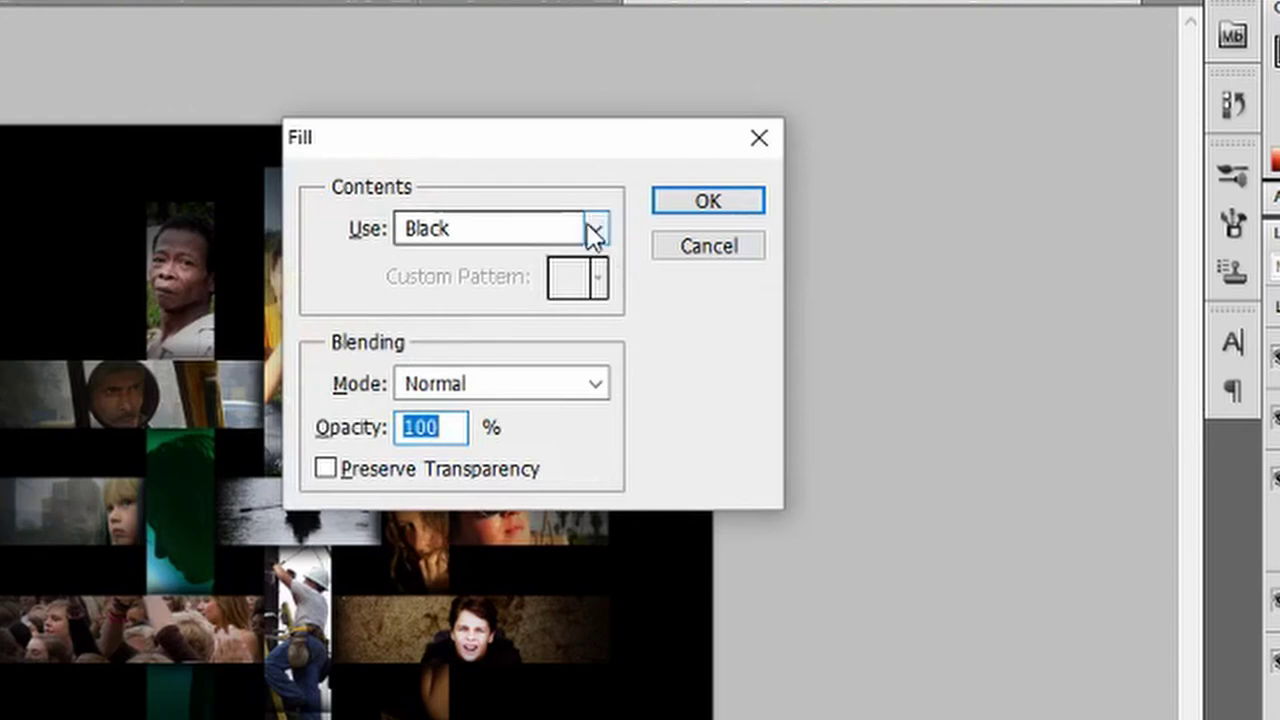
click(600, 228)
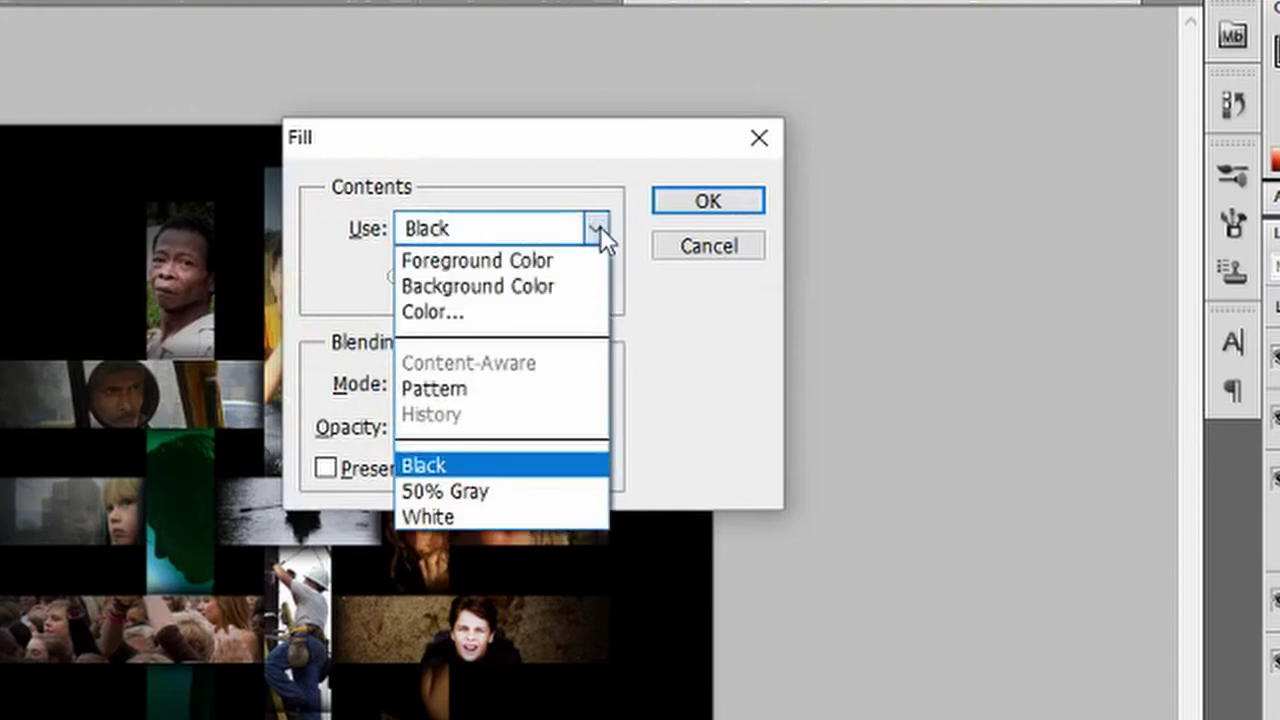
click(497, 321)
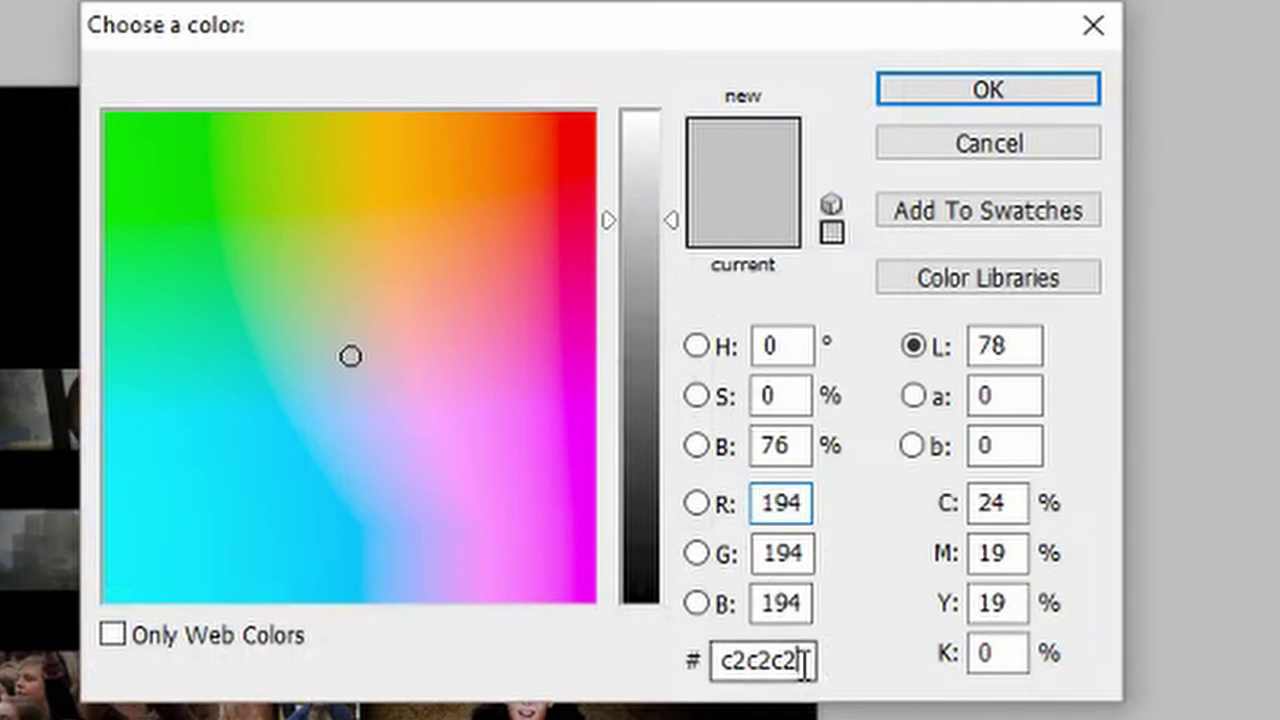
click(803, 662)
click(549, 663)
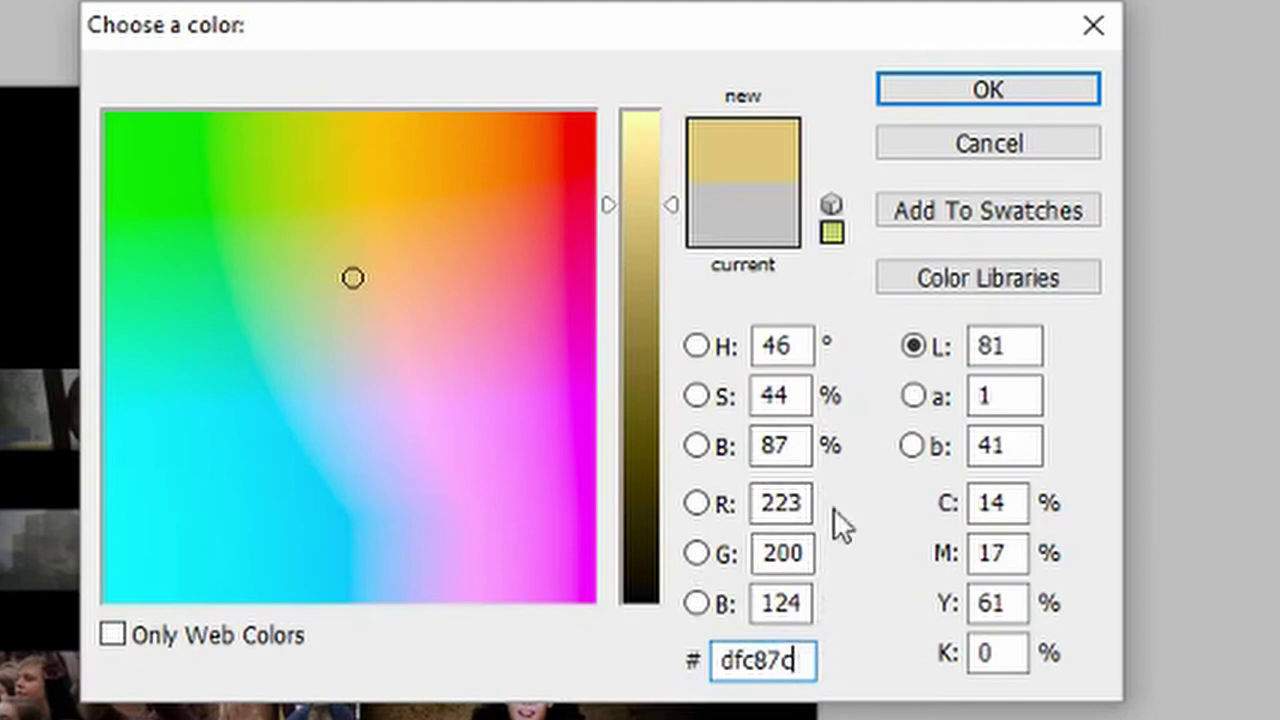
click(971, 91)
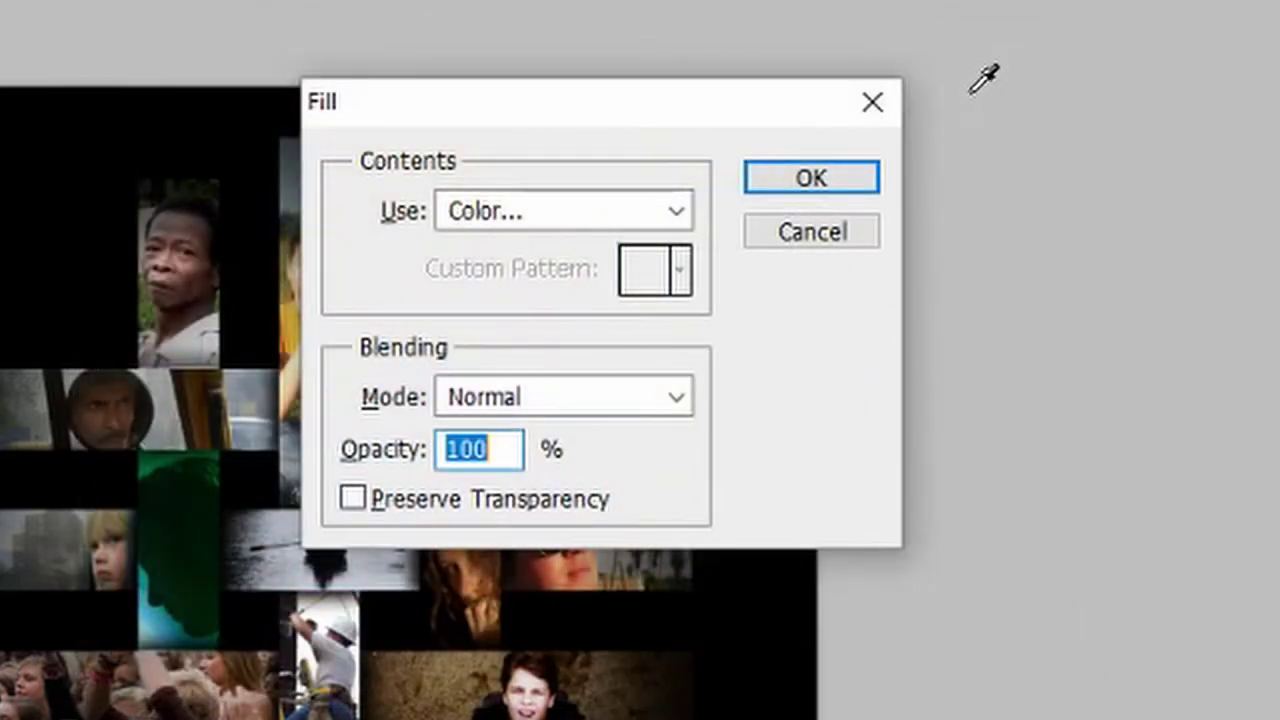
click(817, 172)
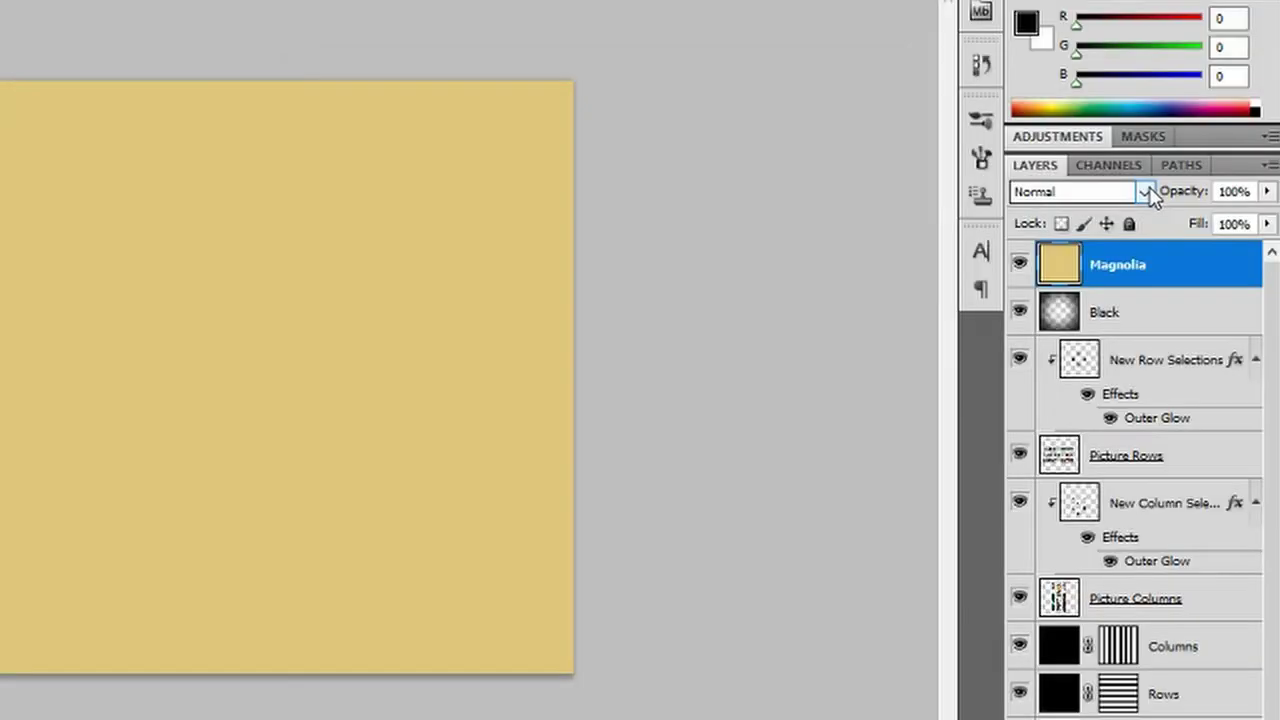
- Set the Magnolia layer's blending mode to Color and its opacity to 56%
click(1143, 191)
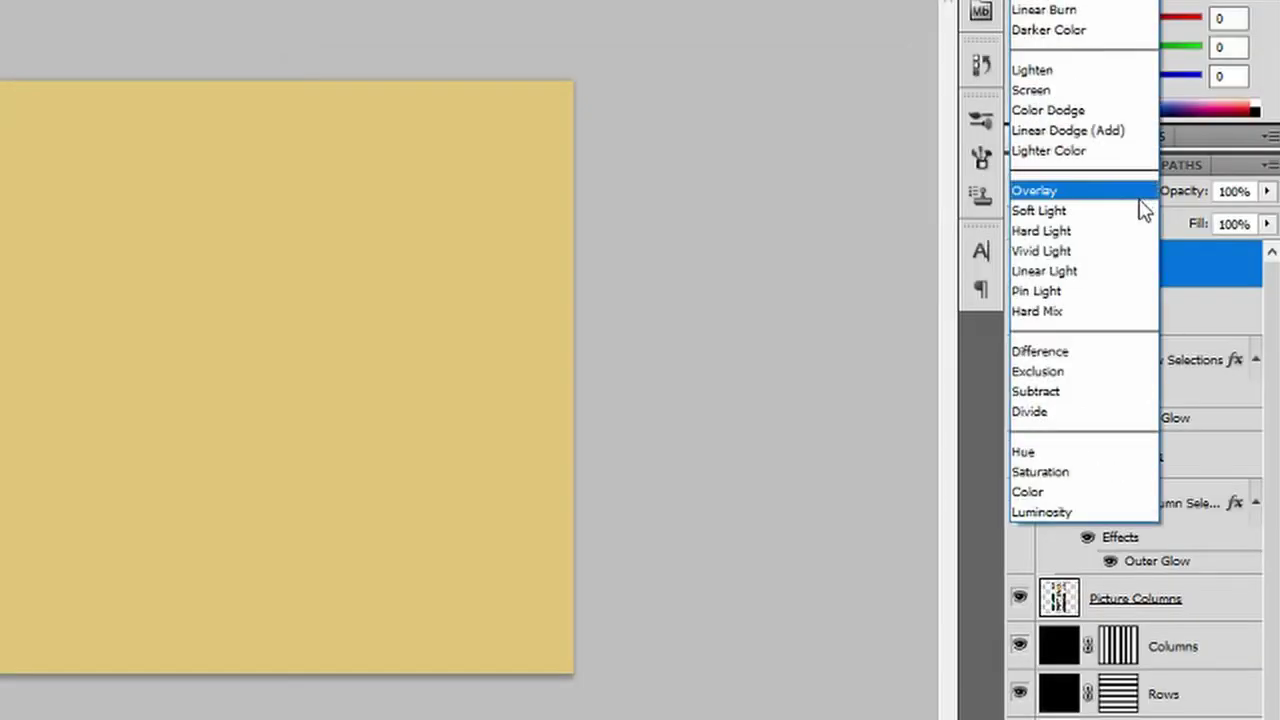
click(1047, 494)
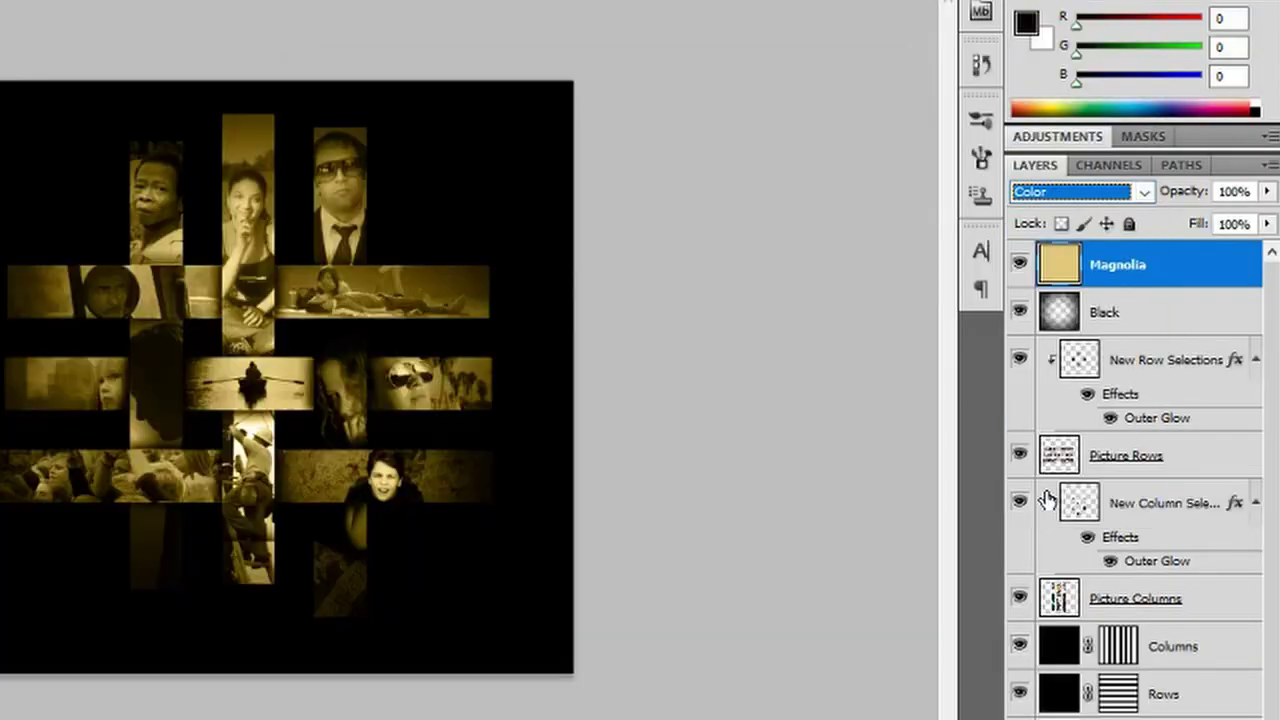
key(5)
key(6)
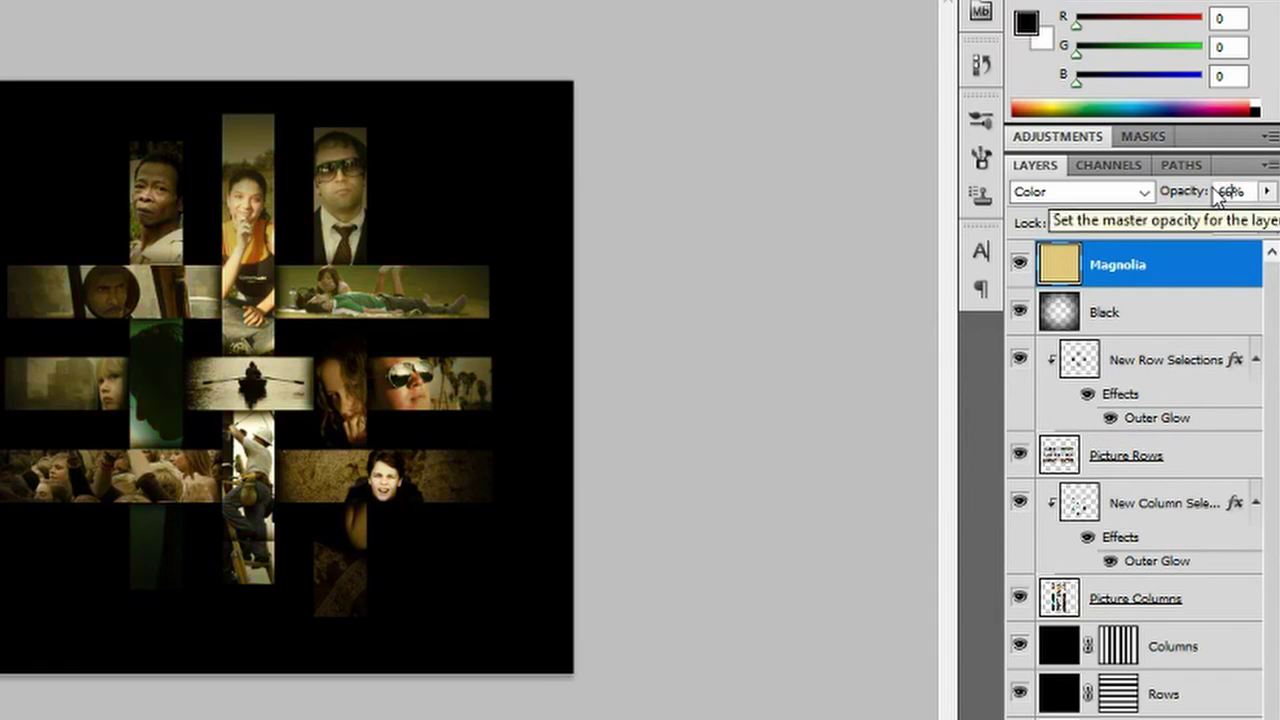
- Paint with the Brush tool in #afcbd7 over the photo strips on the Magnolia layer to vary their colour tint
click(342, 592)
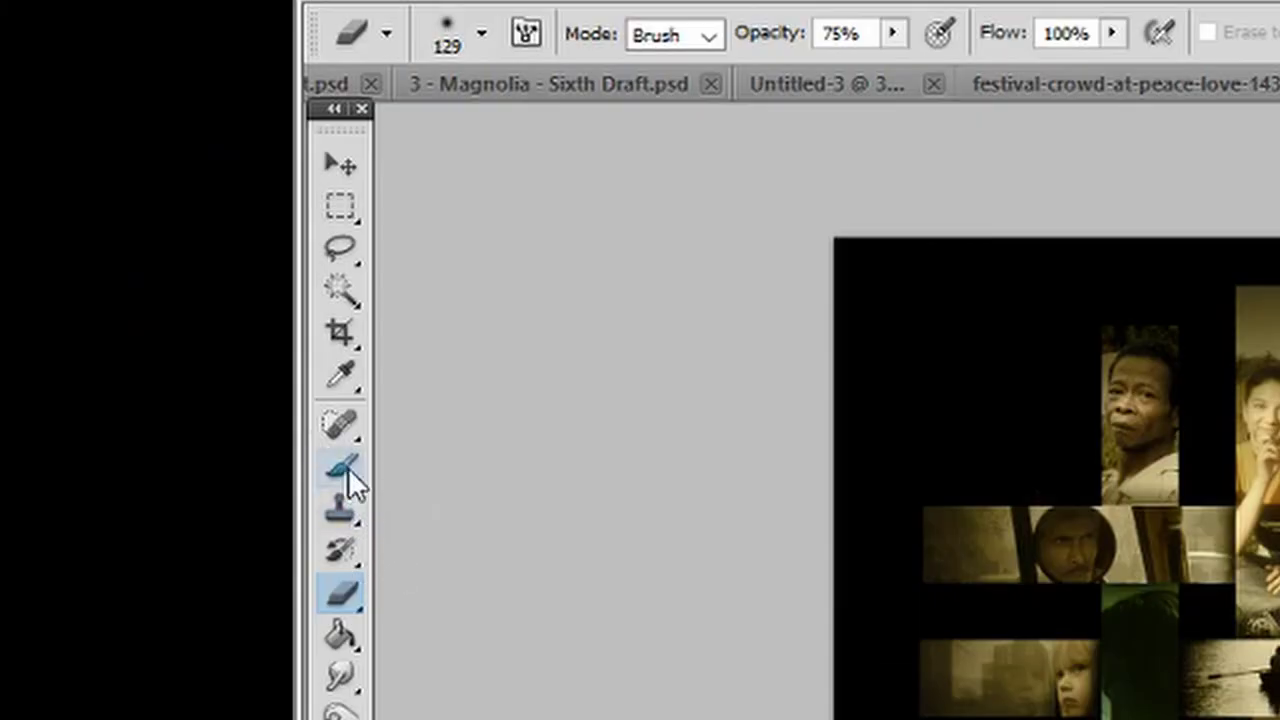
click(348, 467)
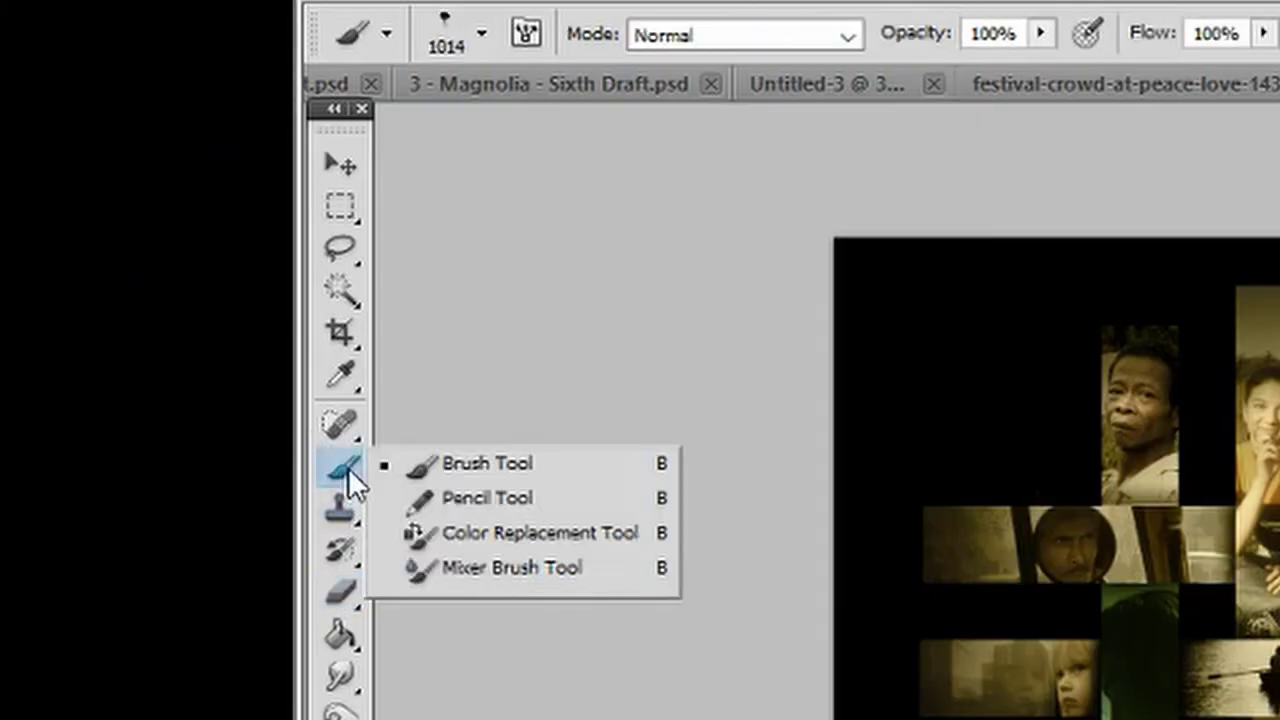
click(451, 478)
click(482, 34)
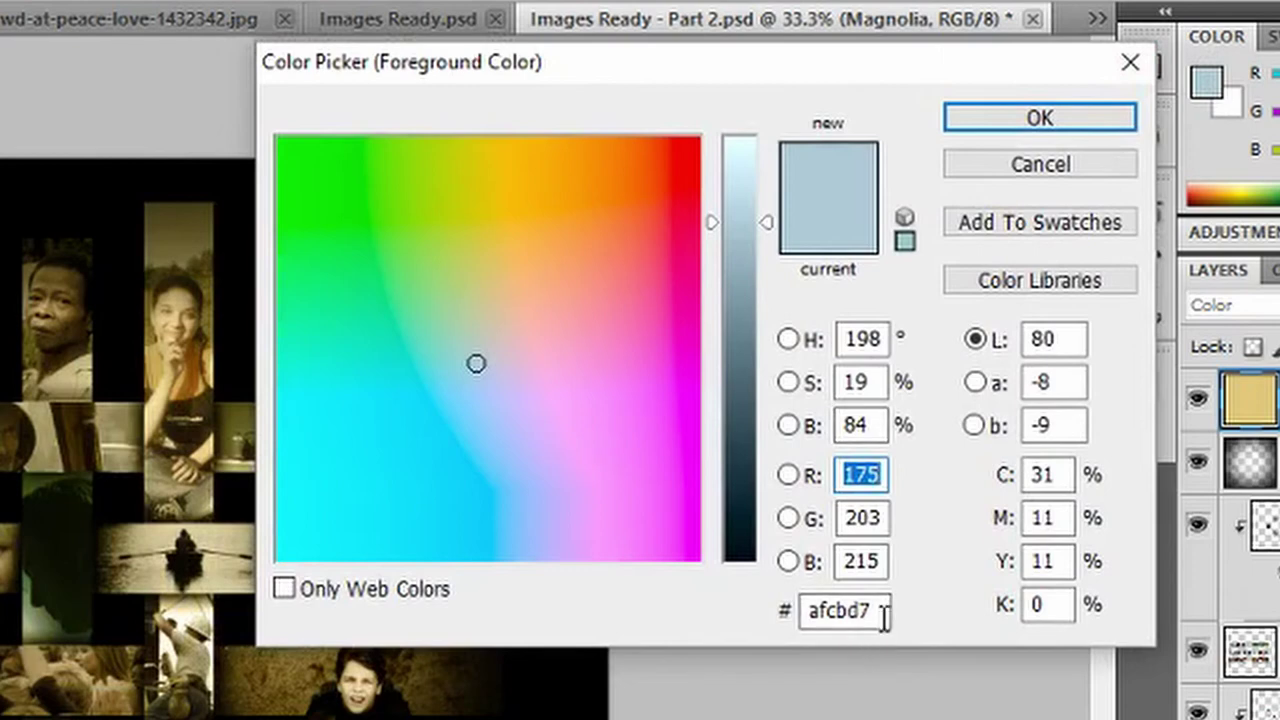
click(1046, 120)
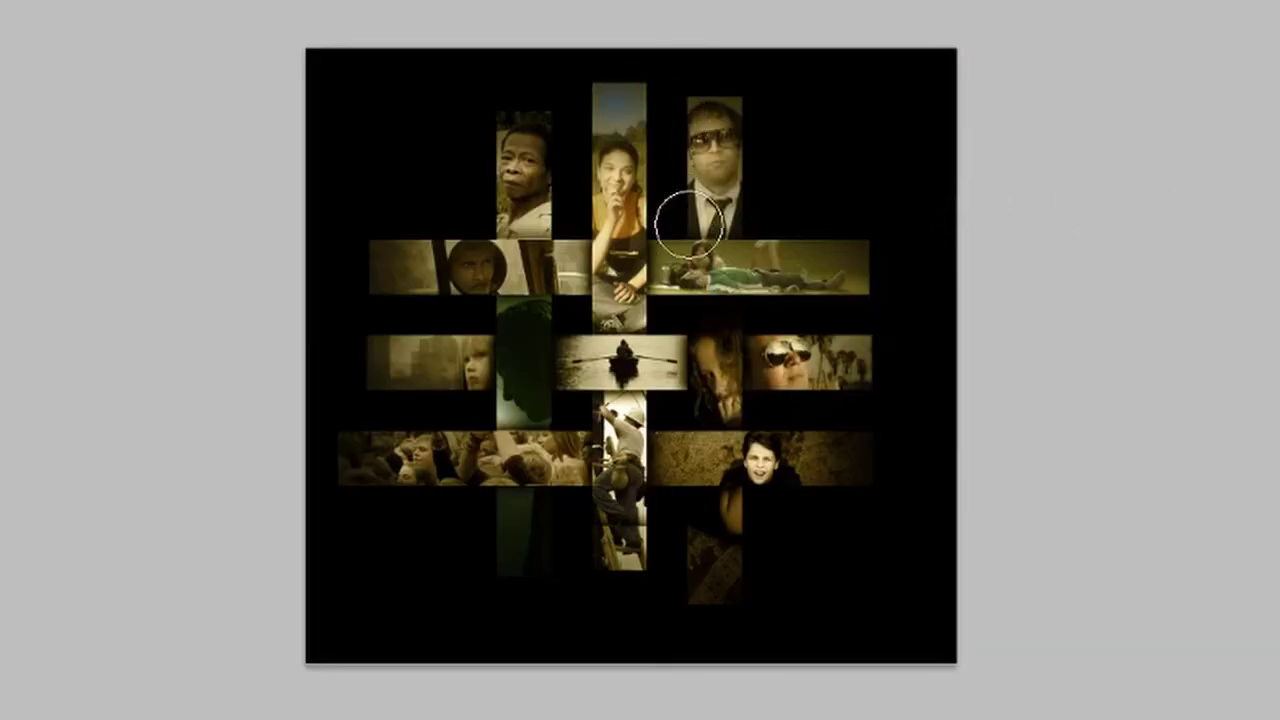
click(813, 243)
mouse_move(813, 243)
mouse_down()
mouse_move(871, 301)
mouse_move(846, 328)
mouse_move(846, 353)
mouse_move(680, 336)
mouse_move(646, 353)
mouse_move(583, 357)
mouse_move(578, 346)
mouse_move(557, 391)
mouse_move(488, 426)
mouse_move(485, 388)
mouse_up()
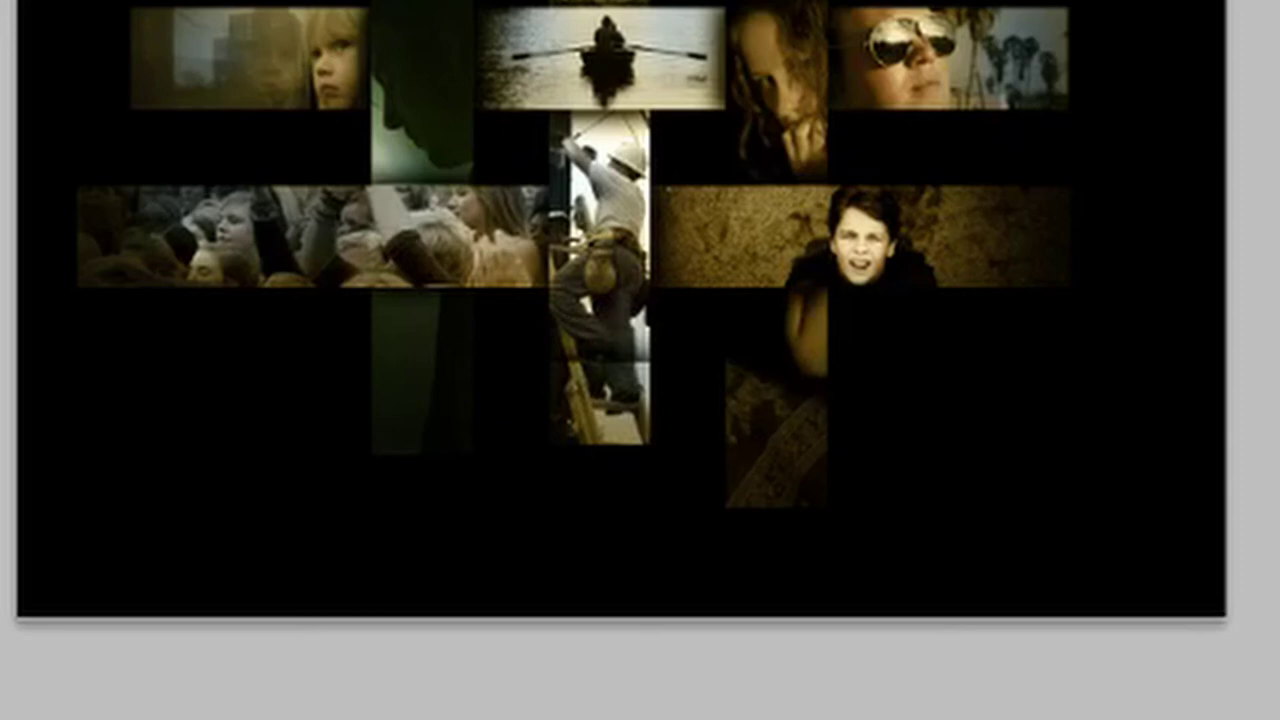
mouse_move(593, 214)
mouse_down()
mouse_move(581, 266)
mouse_move(621, 309)
mouse_move(642, 401)
mouse_move(610, 337)
mouse_move(574, 332)
mouse_move(552, 410)
mouse_move(598, 362)
mouse_move(666, 378)
mouse_move(588, 403)
mouse_move(650, 373)
mouse_move(576, 429)
mouse_move(590, 378)
mouse_move(532, 449)
mouse_move(581, 353)
mouse_move(617, 446)
mouse_move(636, 382)
mouse_move(549, 391)
mouse_move(595, 443)
mouse_move(656, 399)
mouse_move(641, 397)
mouse_move(598, 461)
mouse_move(564, 473)
mouse_up()
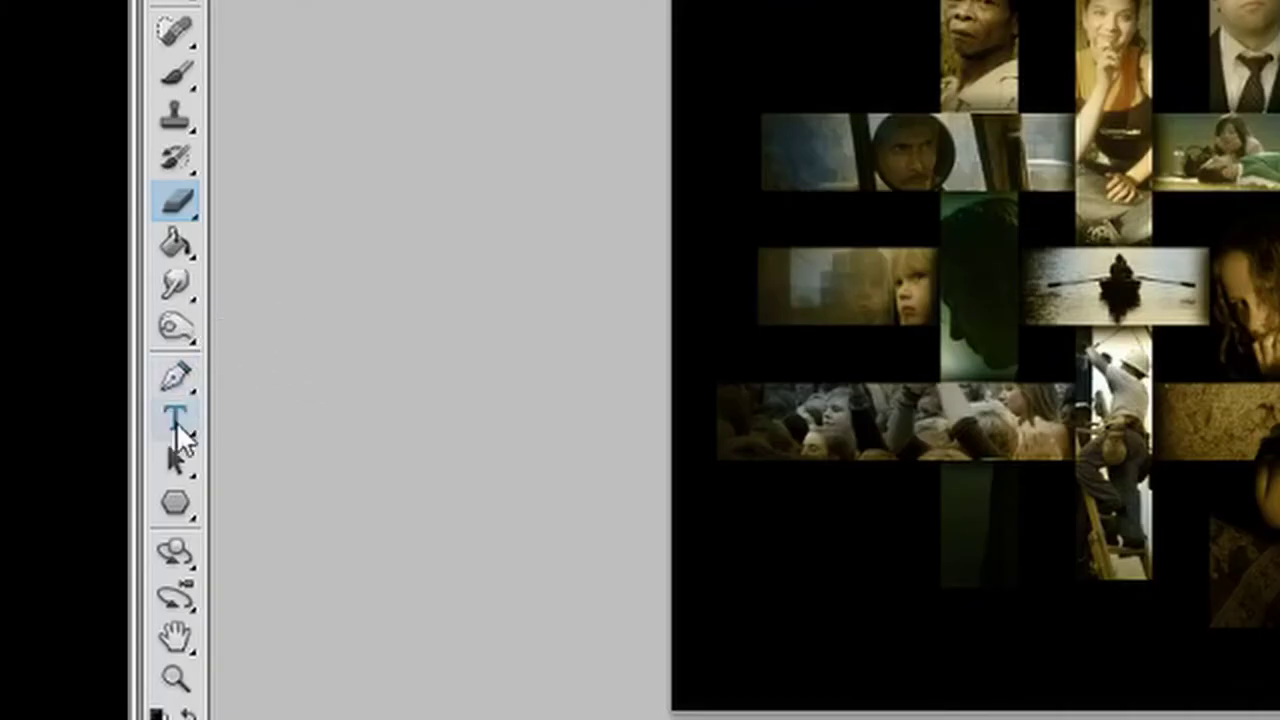
- Add the text "conti" in 200 pt Adobe Garamond Pro Regular, coloured #f6eb00, below the photo strips
click(176, 421)
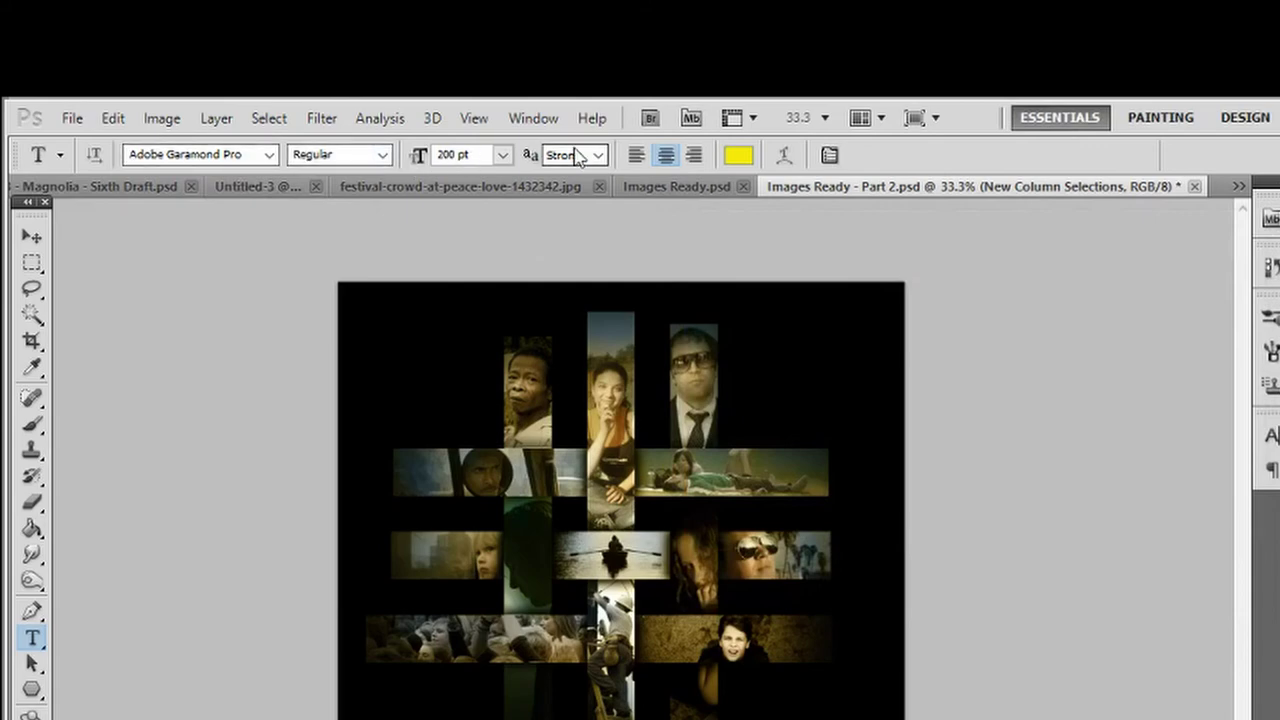
click(738, 155)
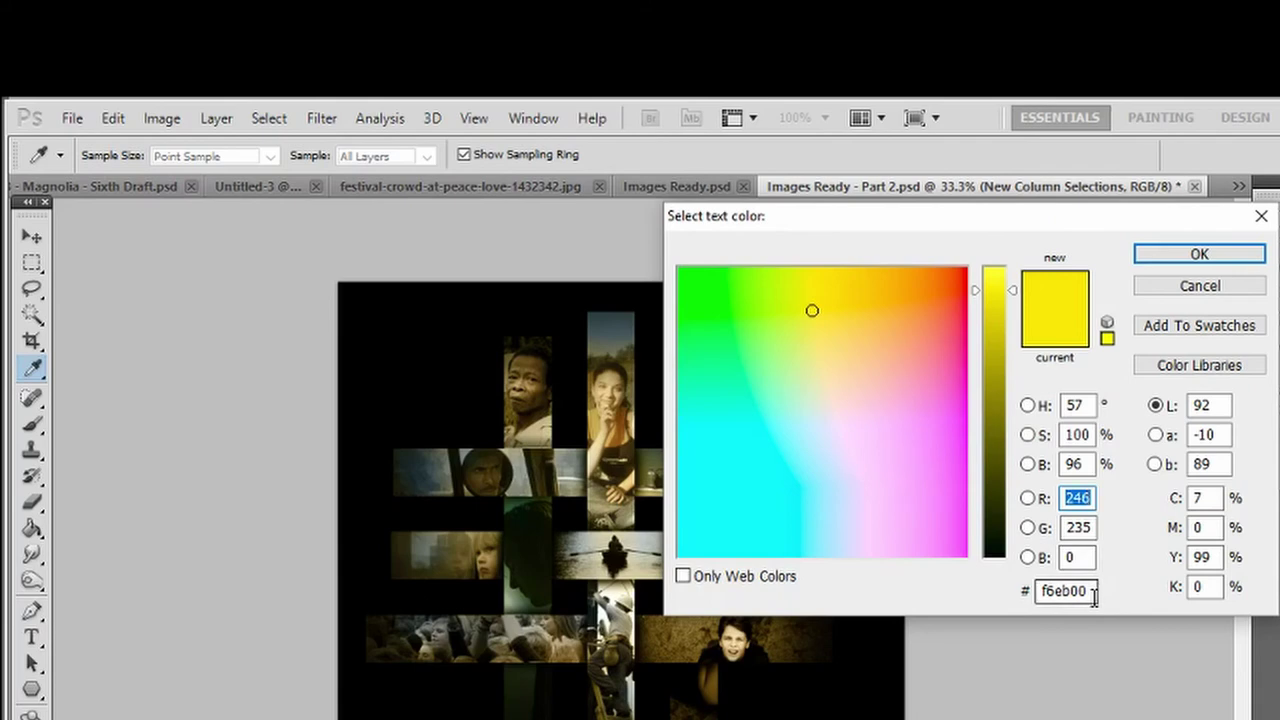
click(1199, 253)
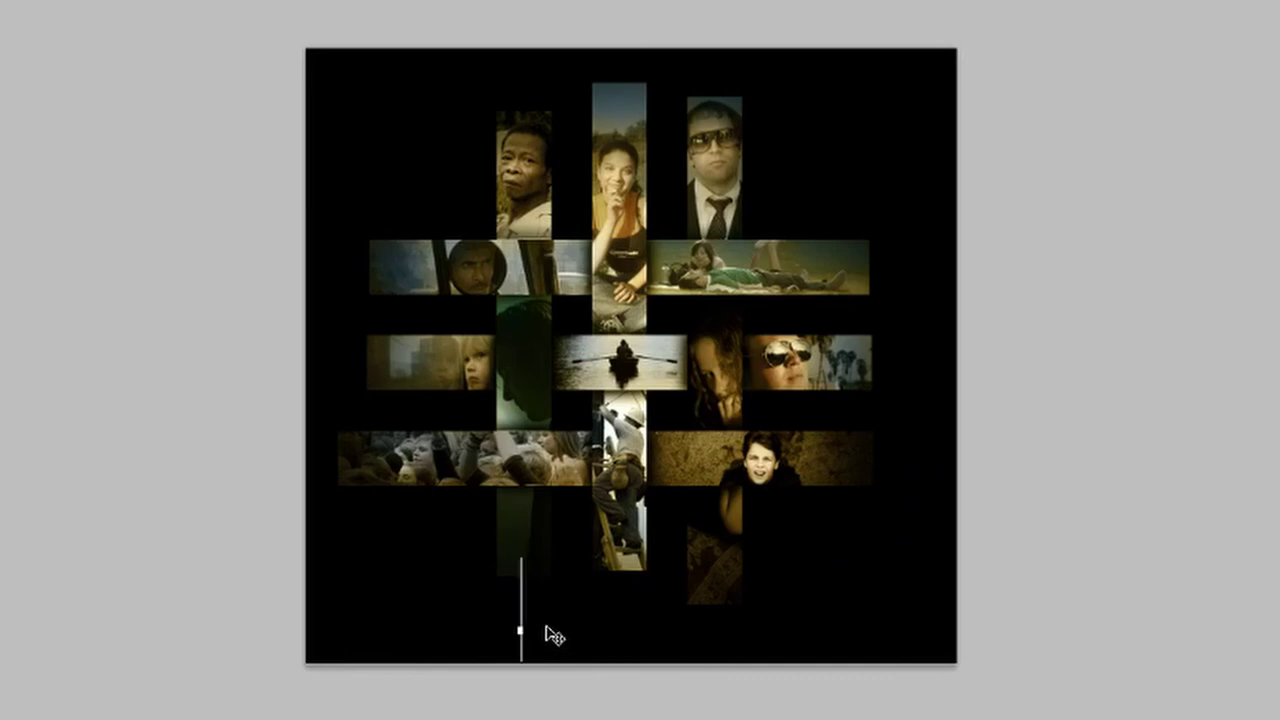
text(conti)
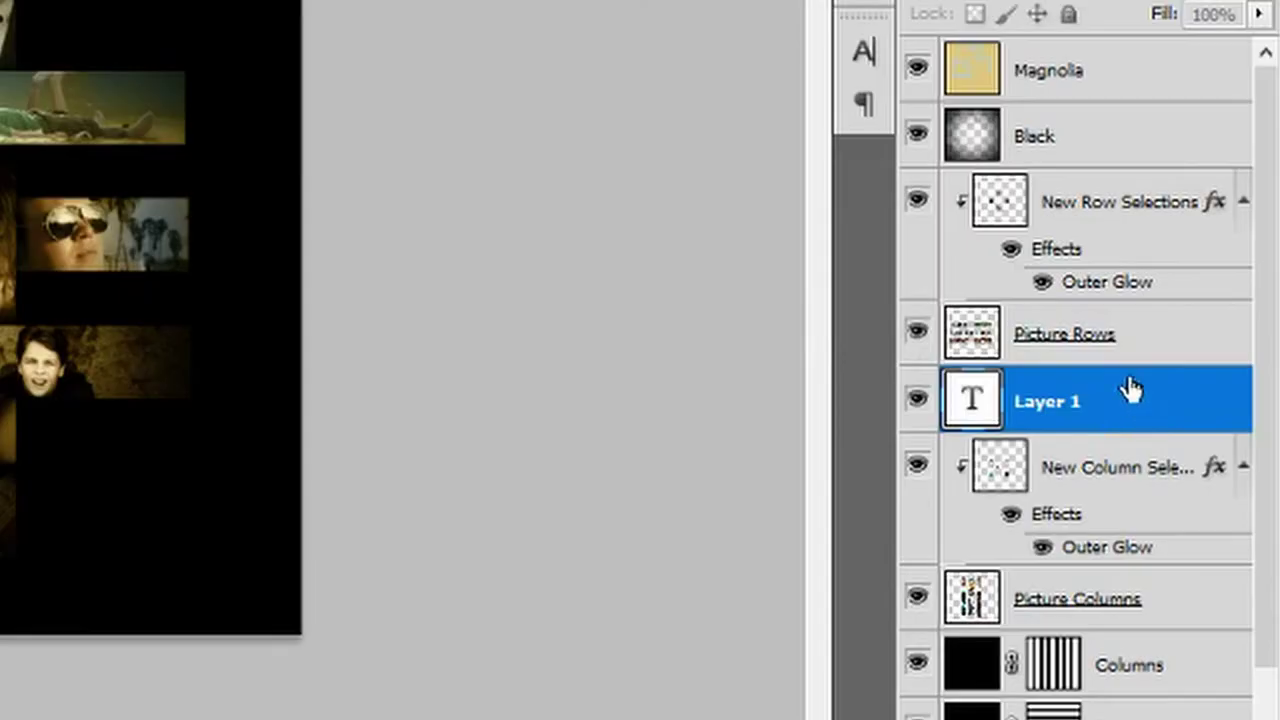
- Place the text layer above Magnolia and shift the word conti right to sit centred beneath the collage
drag(1129, 389, 1057, 42)
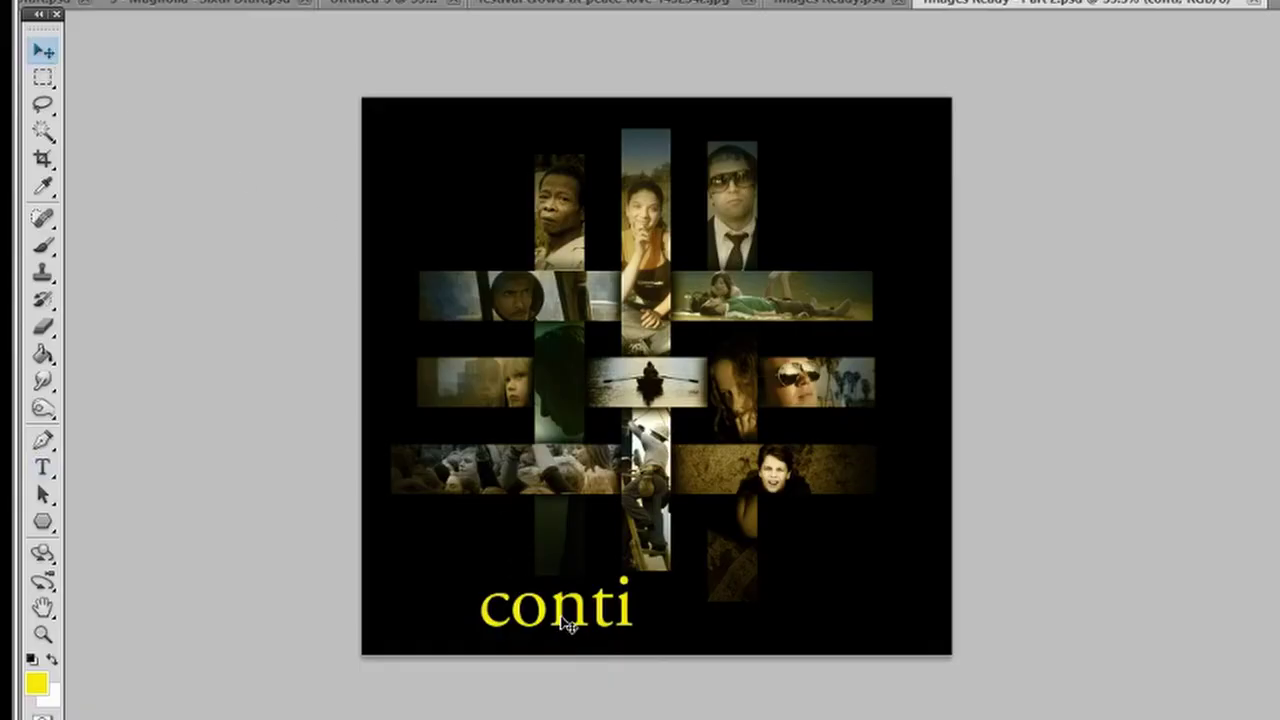
drag(563, 618, 622, 618)
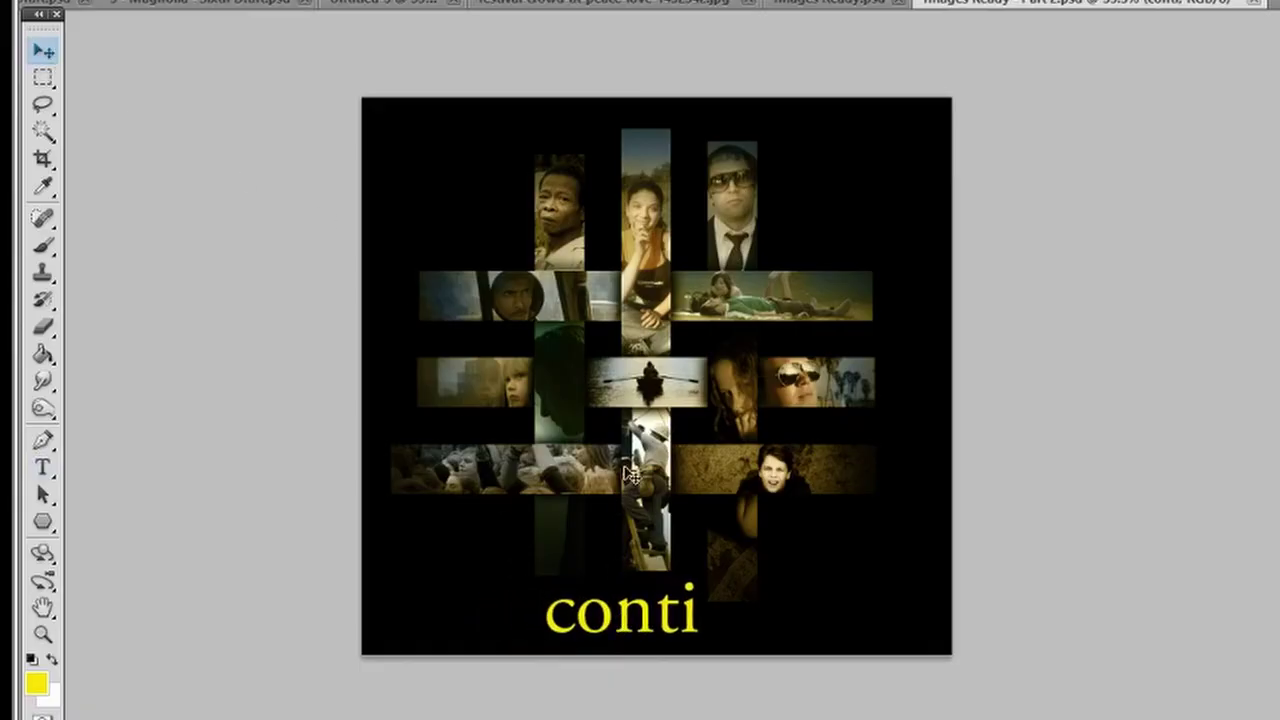
- Fade the outer ends of the strips on the Picture Rows and Picture Columns layers using a soft 200 px eraser
click(1137, 417)
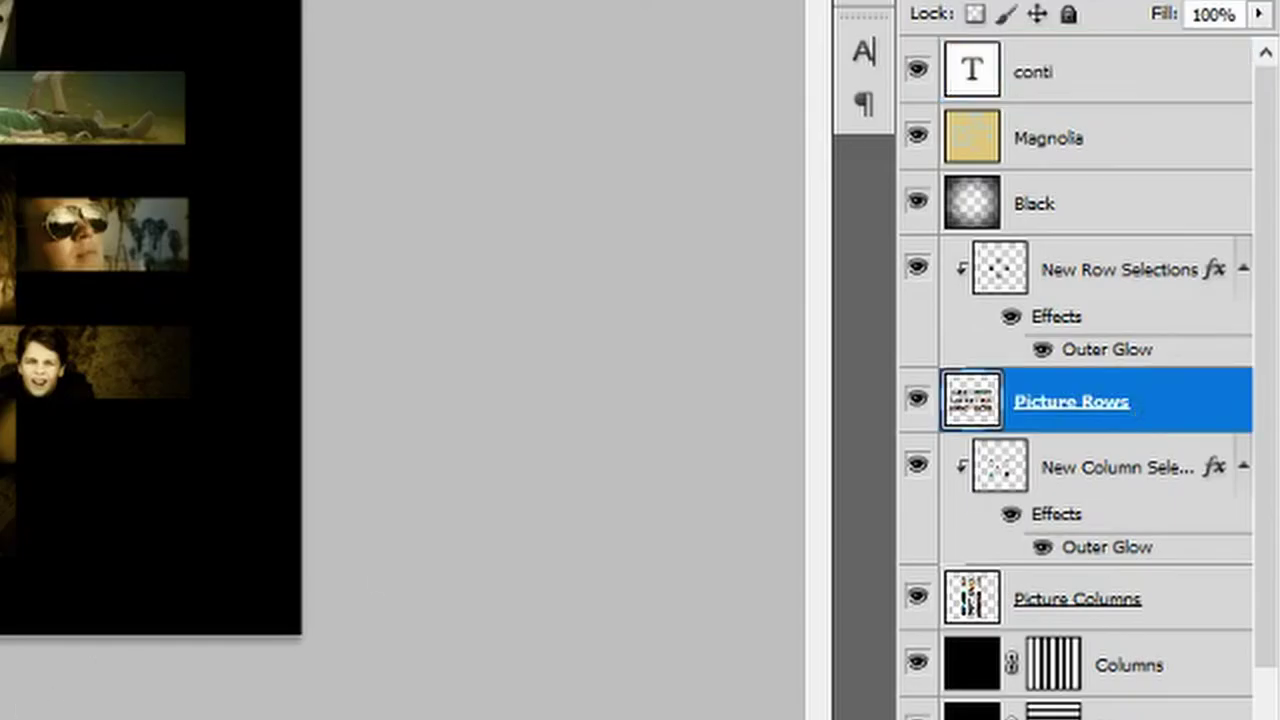
click(351, 609)
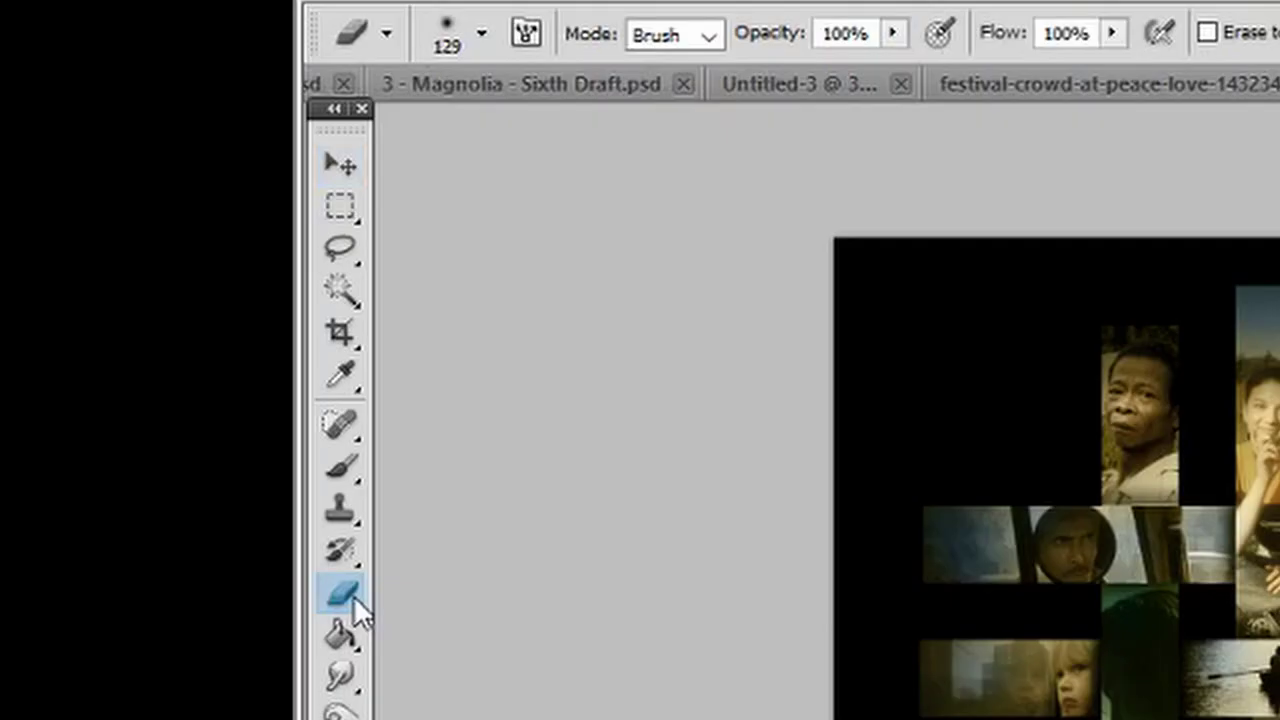
click(482, 38)
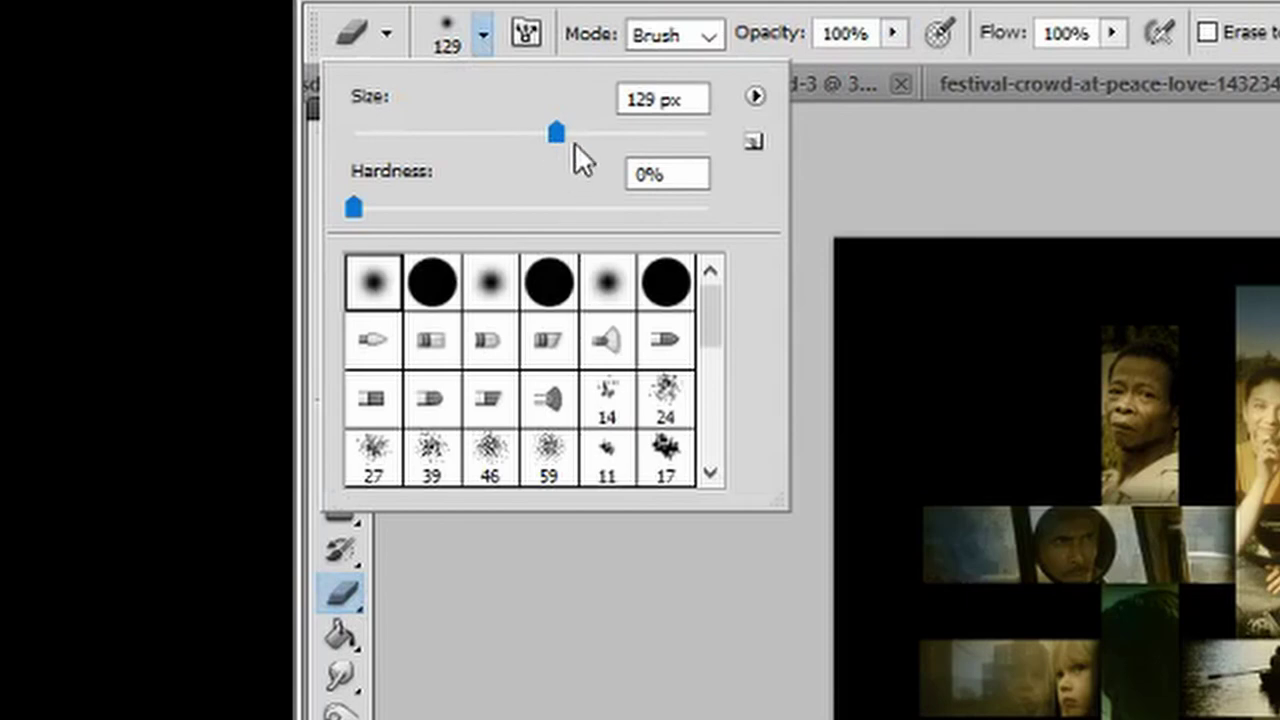
key(5)
drag(574, 140, 660, 100)
text(200)
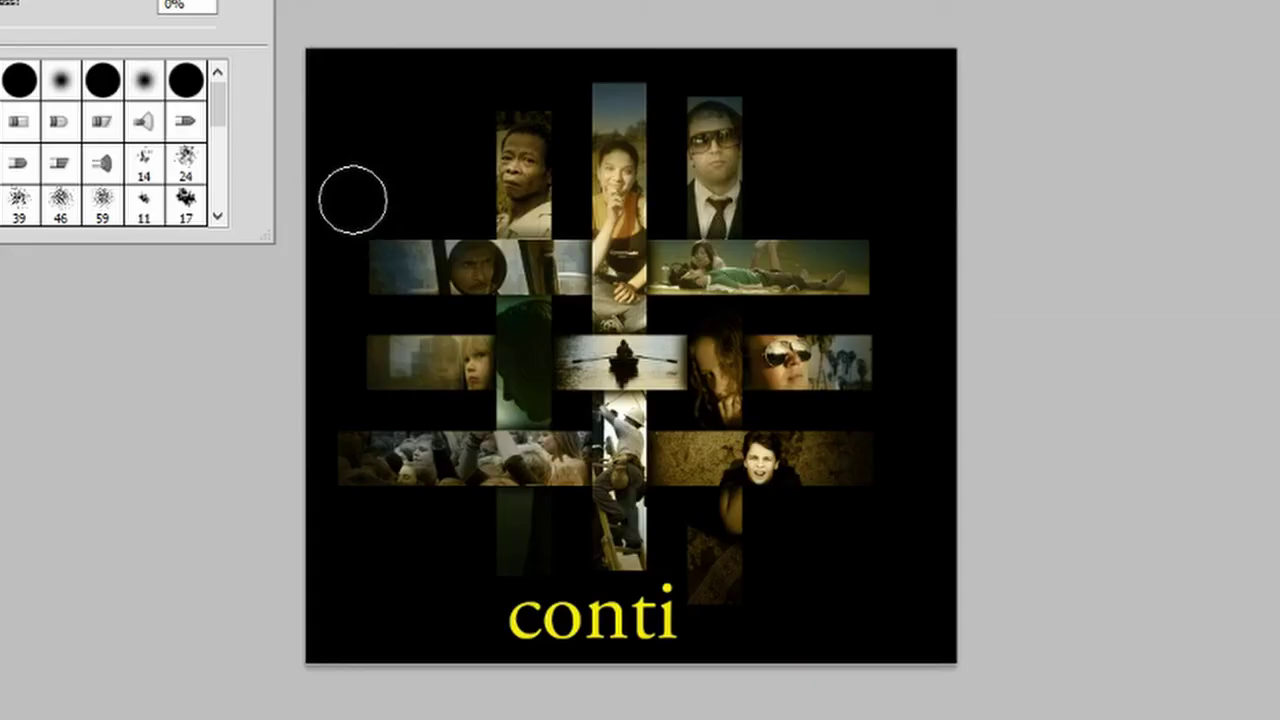
key(Return)
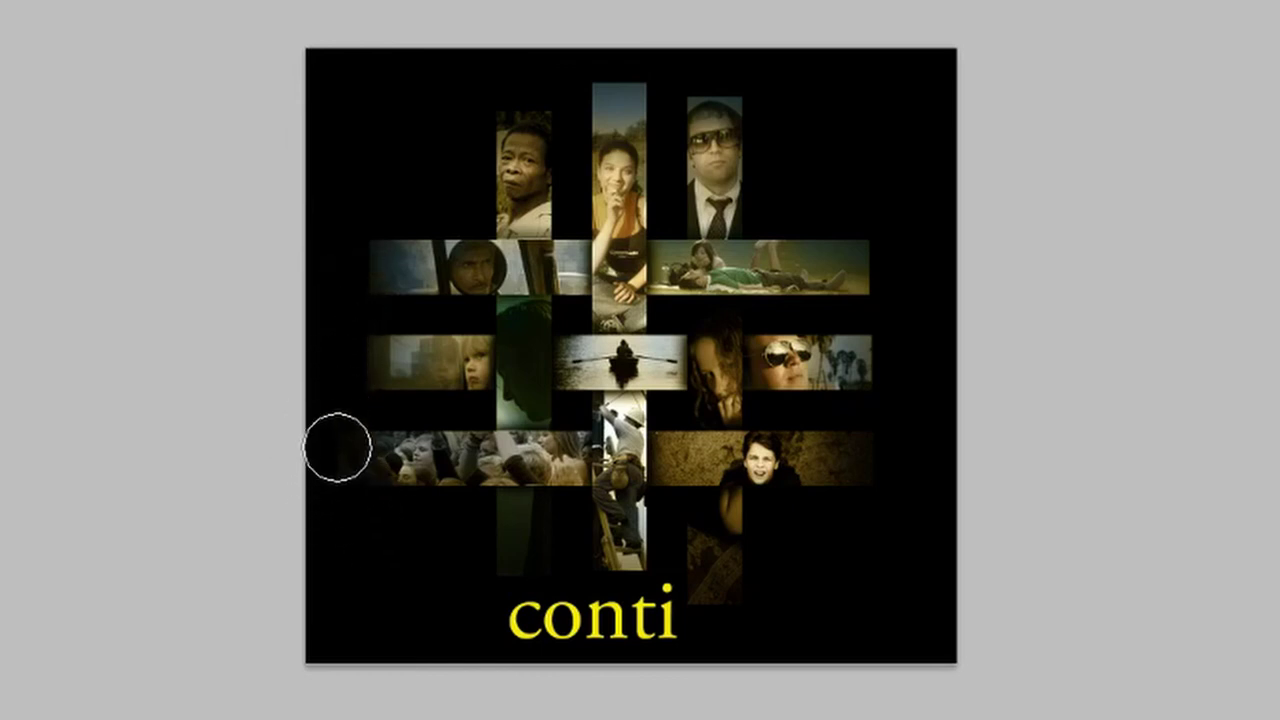
click(337, 447)
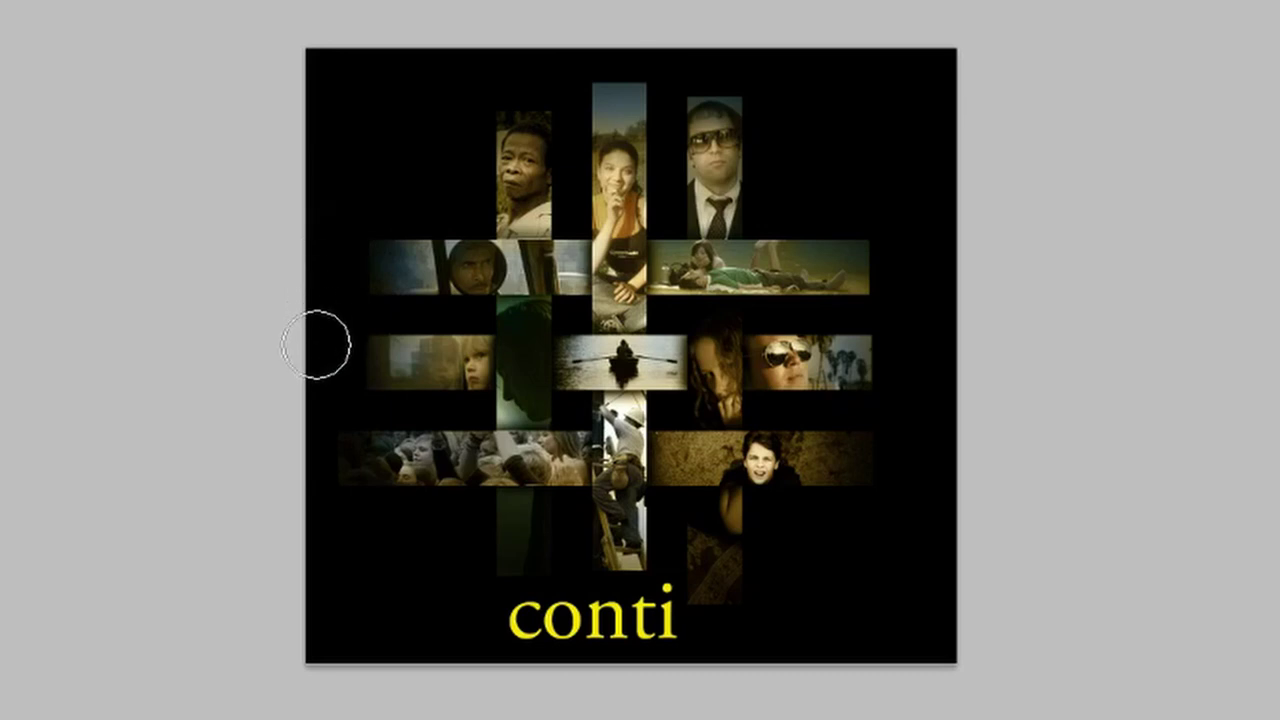
key(ctrl+z)
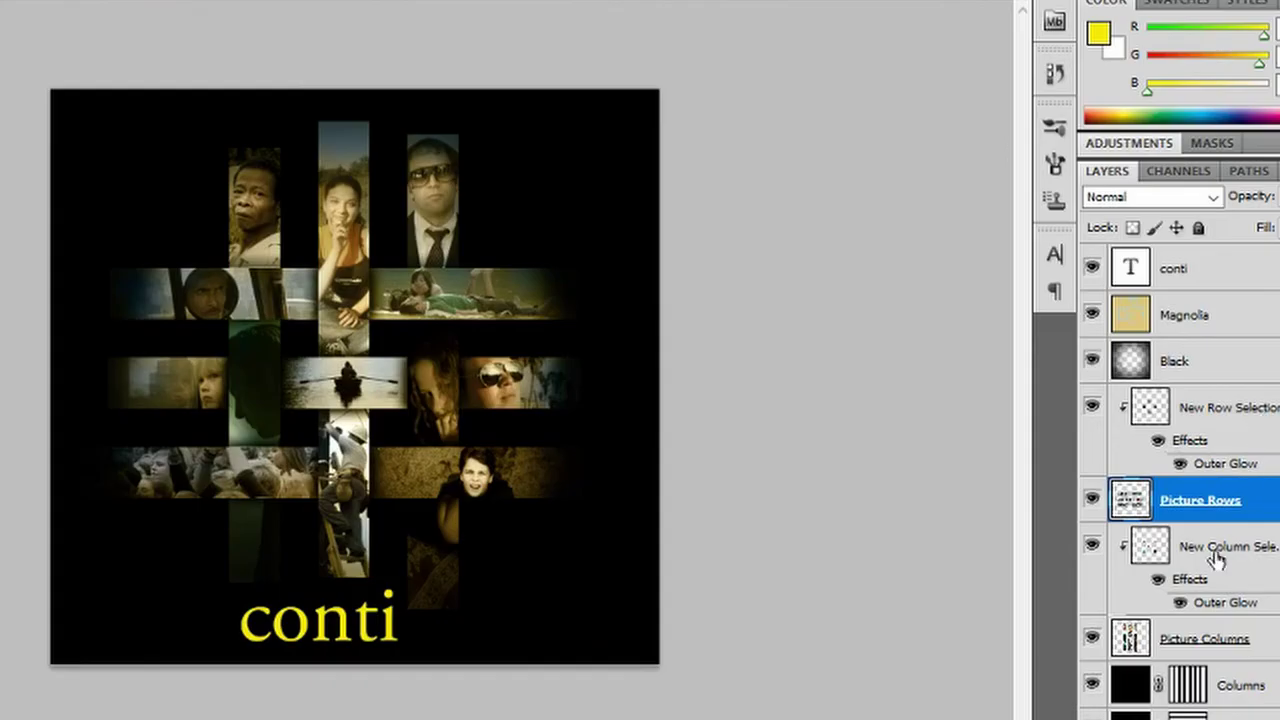
click(1268, 648)
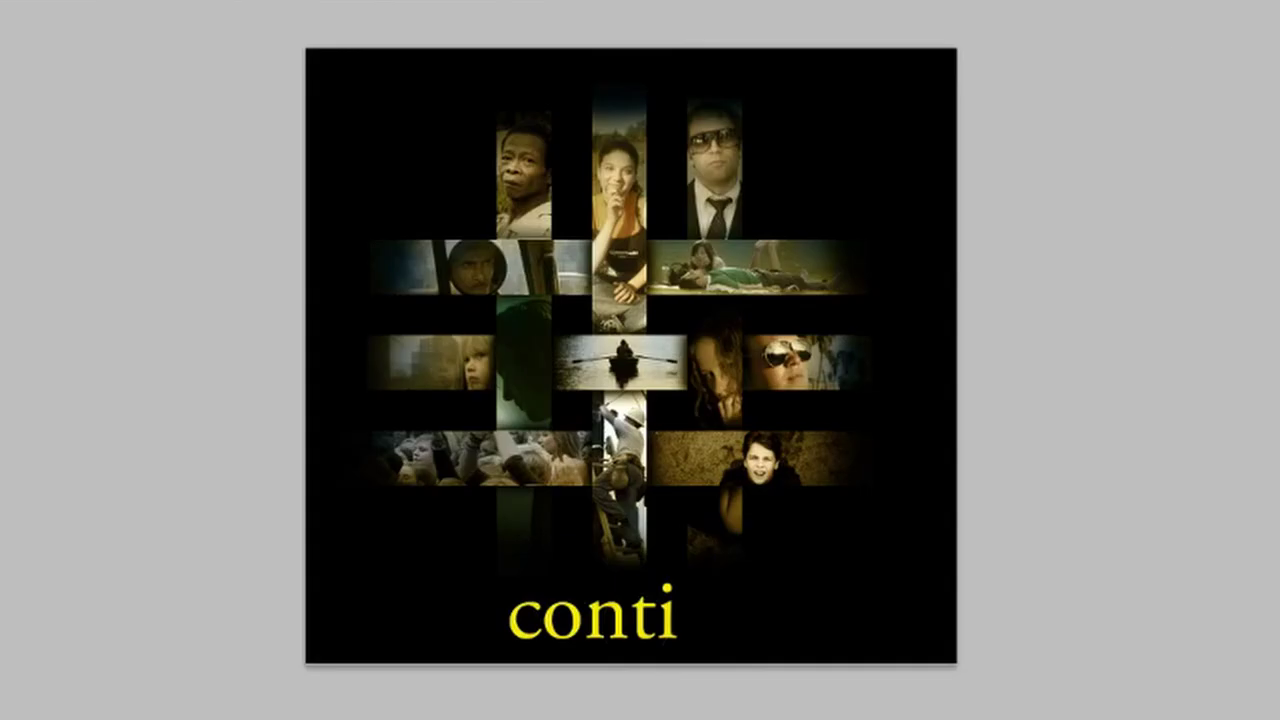
- Move the conti text slightly right and up beneath the collage
drag(648, 632, 680, 624)
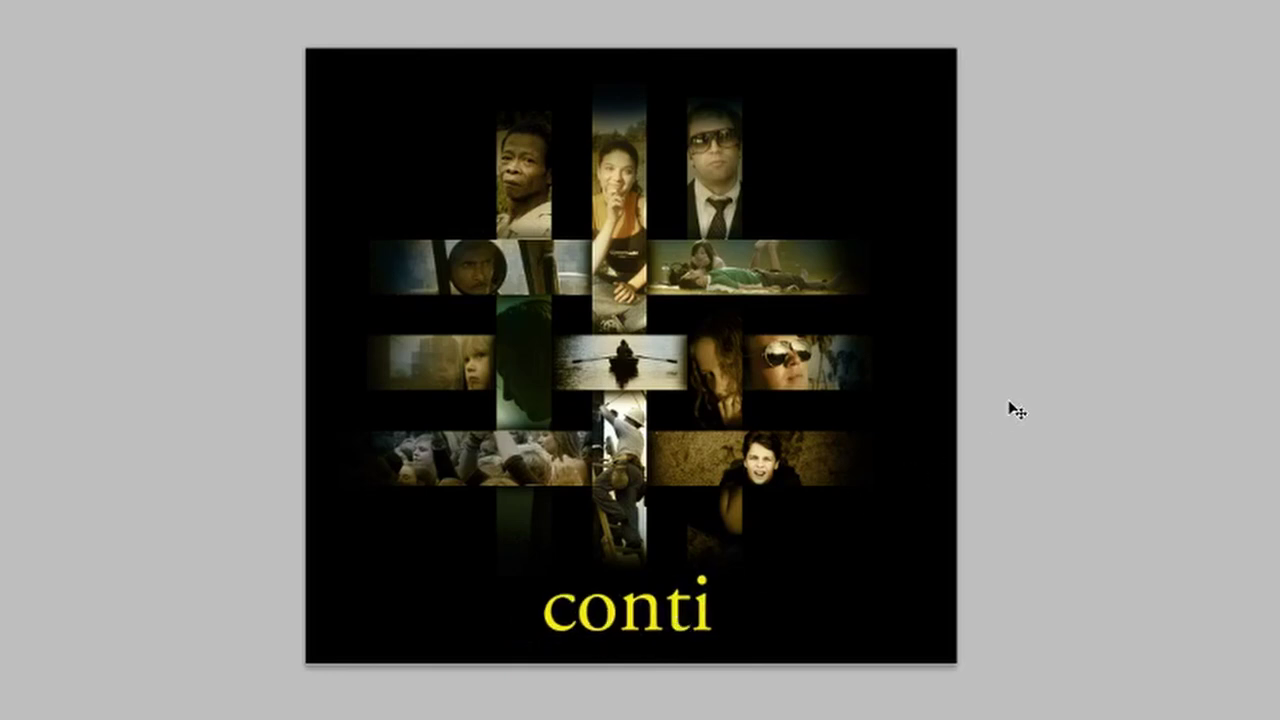